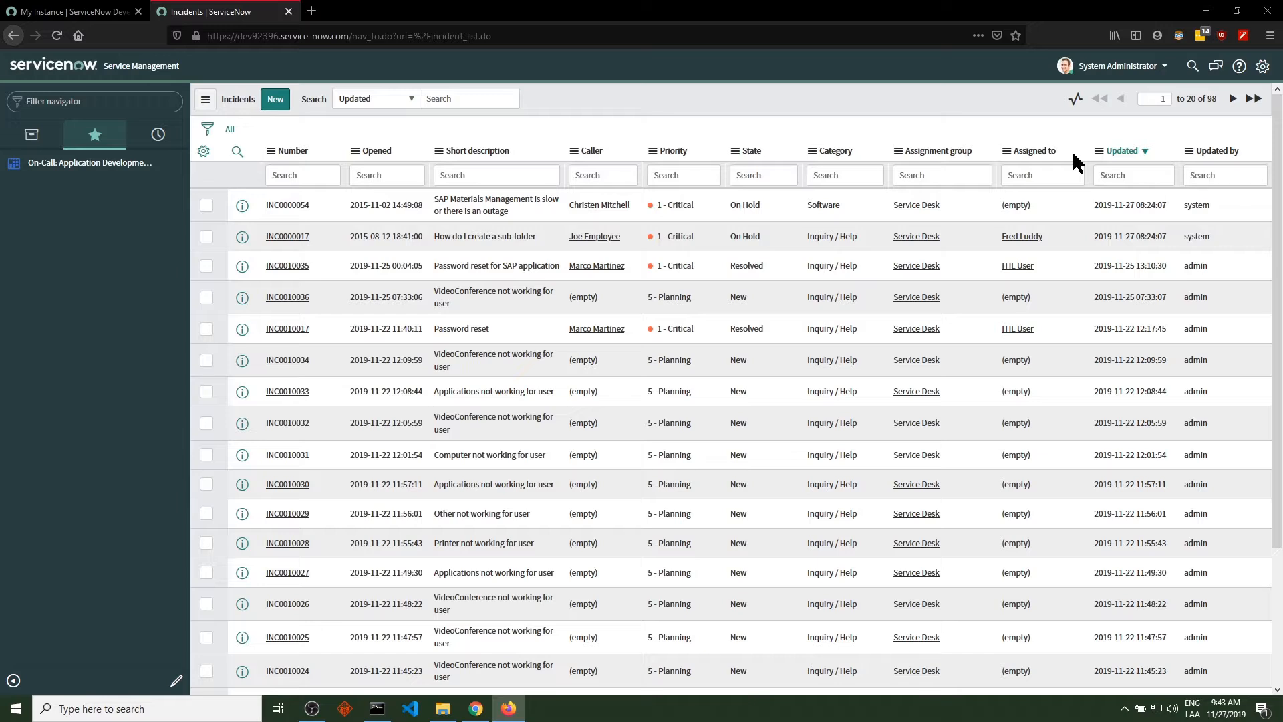
Step: Switch to the Robo Dialer web app in Chrome and sign in with the prefilled account credentials
{"action": "mouse_move", "coordinate": [508, 707]}
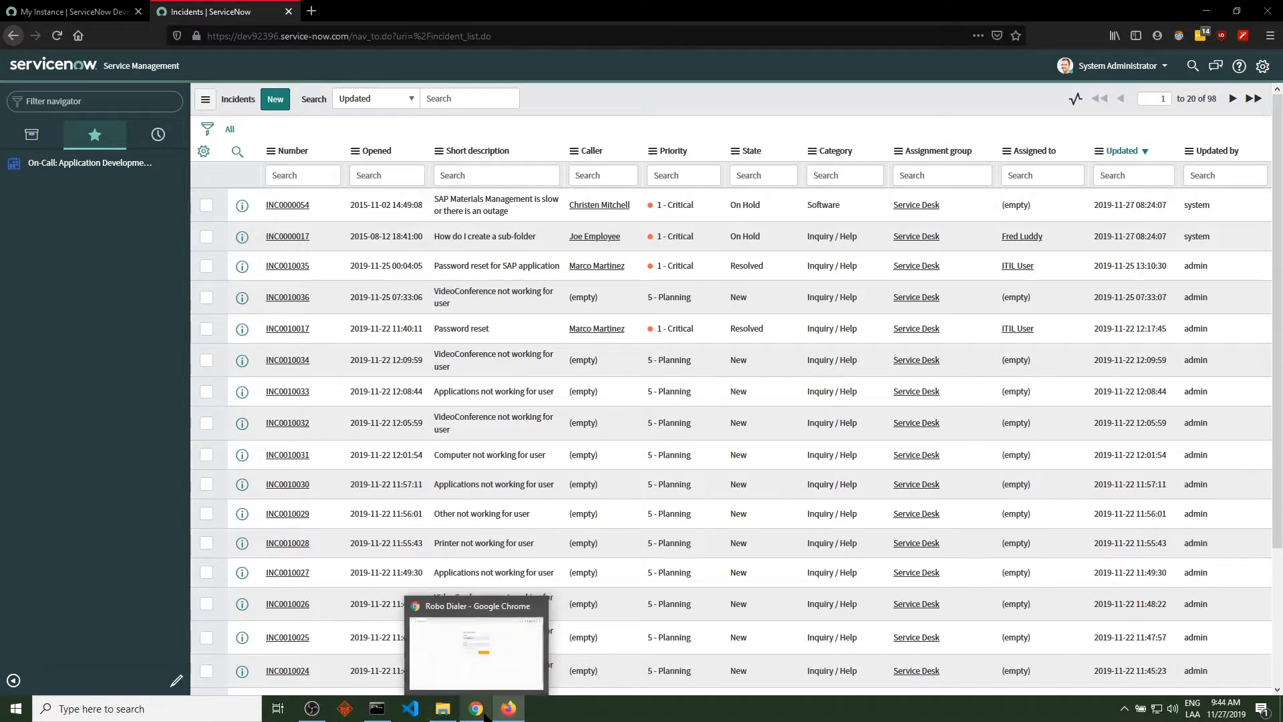
{"action": "left_click", "coordinate": [485, 715]}
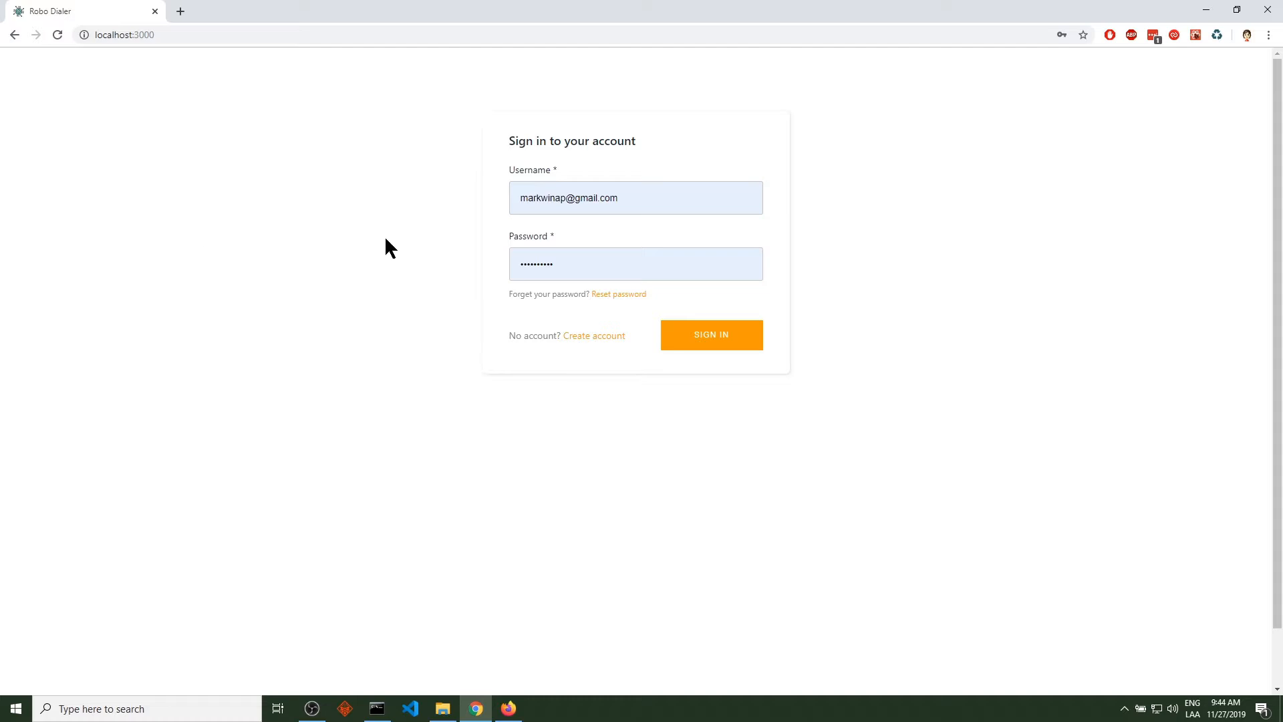
{"action": "left_click", "coordinate": [743, 339]}
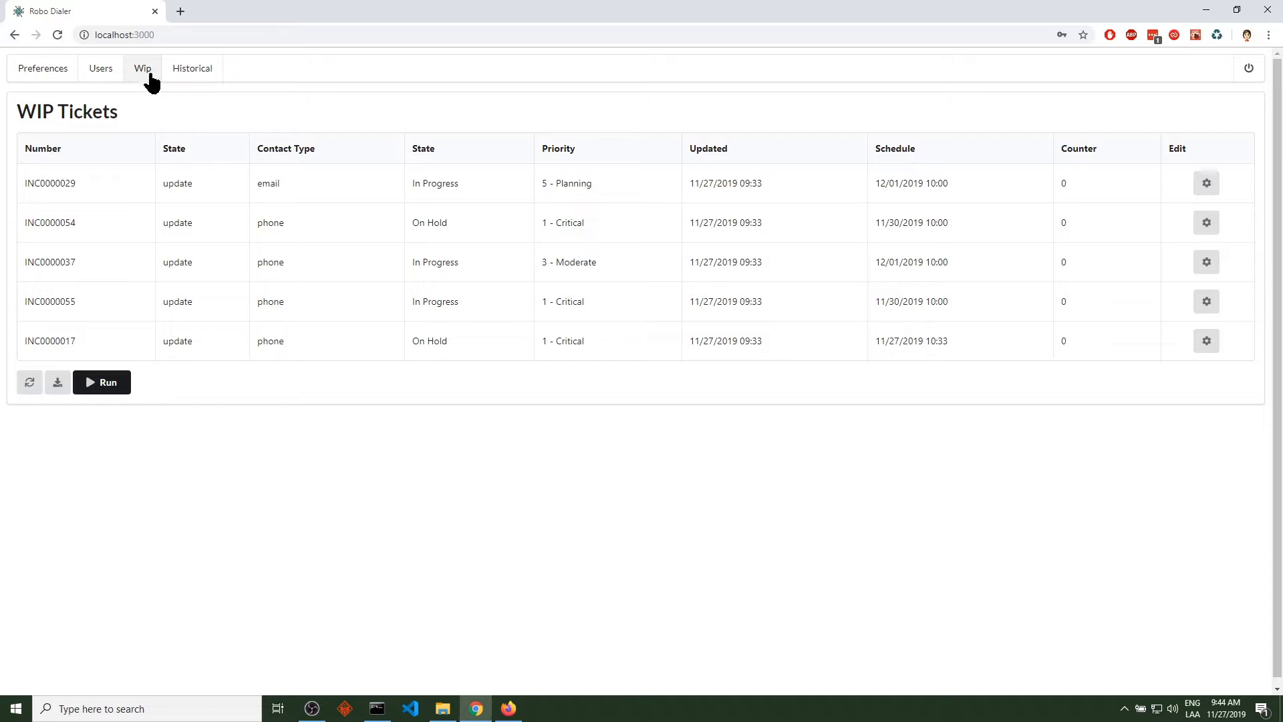
Step: Open the Preferences page and examine the Table and Values settings of the ticket query
{"action": "left_click", "coordinate": [56, 79]}
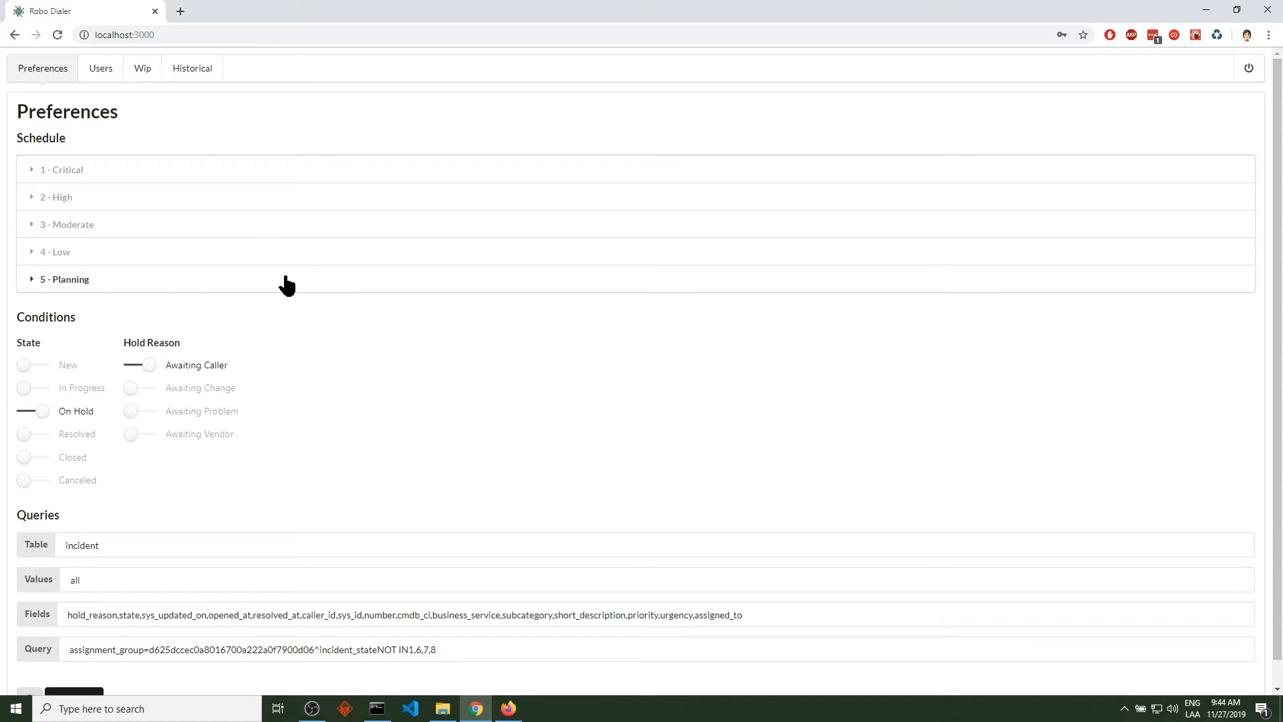
{"action": "scroll", "coordinate": [287, 286], "scroll_direction": "down", "scroll_amount": 1}
{"action": "left_click_drag", "start_coordinate": [36, 495], "coordinate": [23, 494]}
{"action": "left_click", "coordinate": [126, 487]}
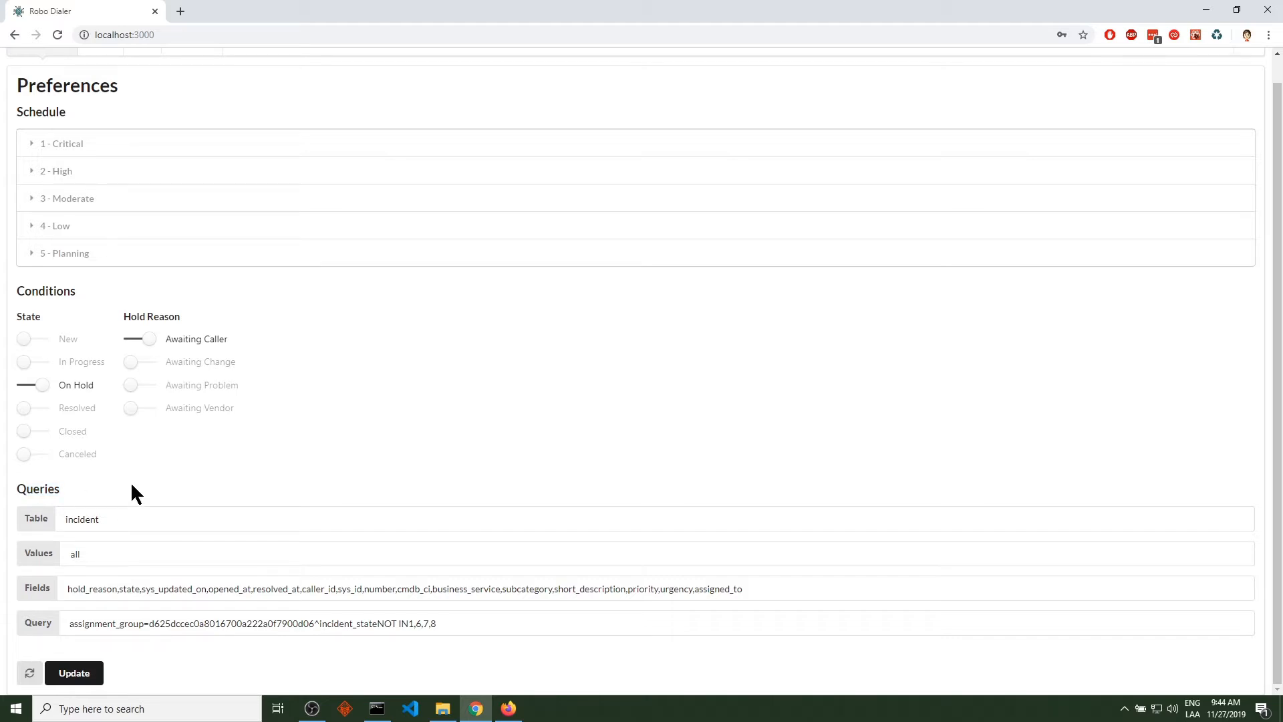
{"action": "double_click", "coordinate": [86, 521]}
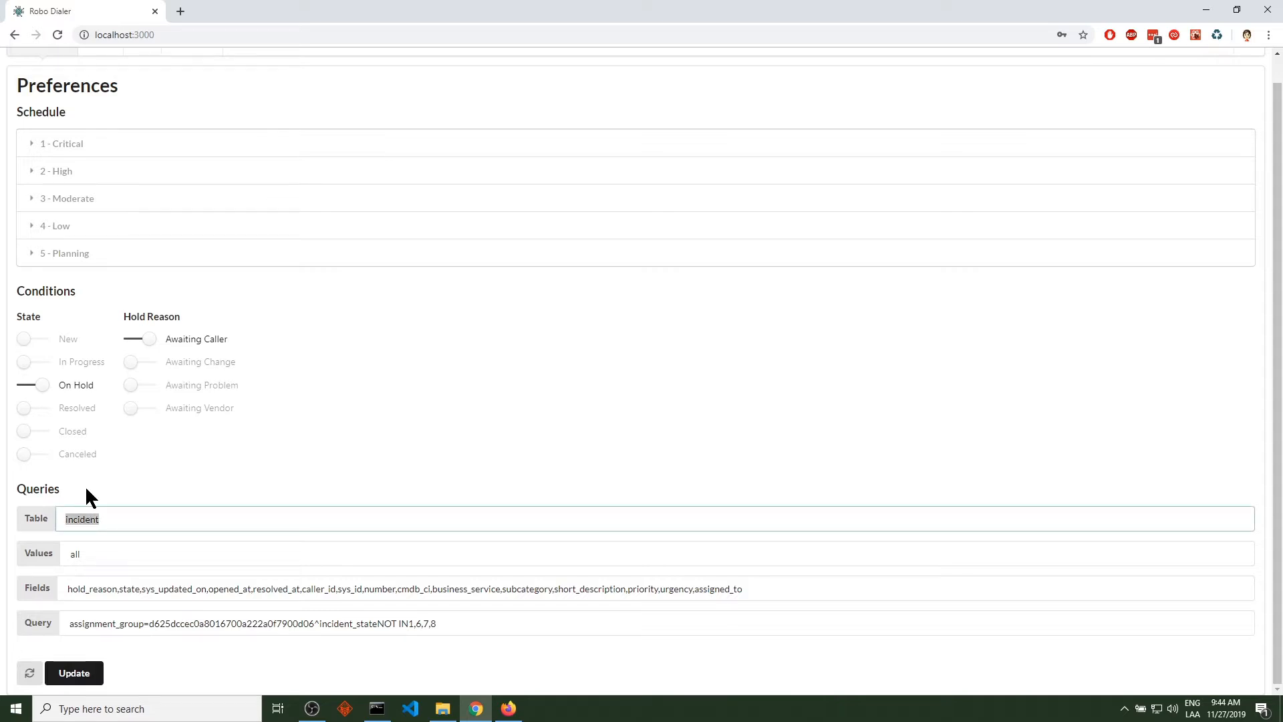
{"action": "left_click", "coordinate": [100, 474]}
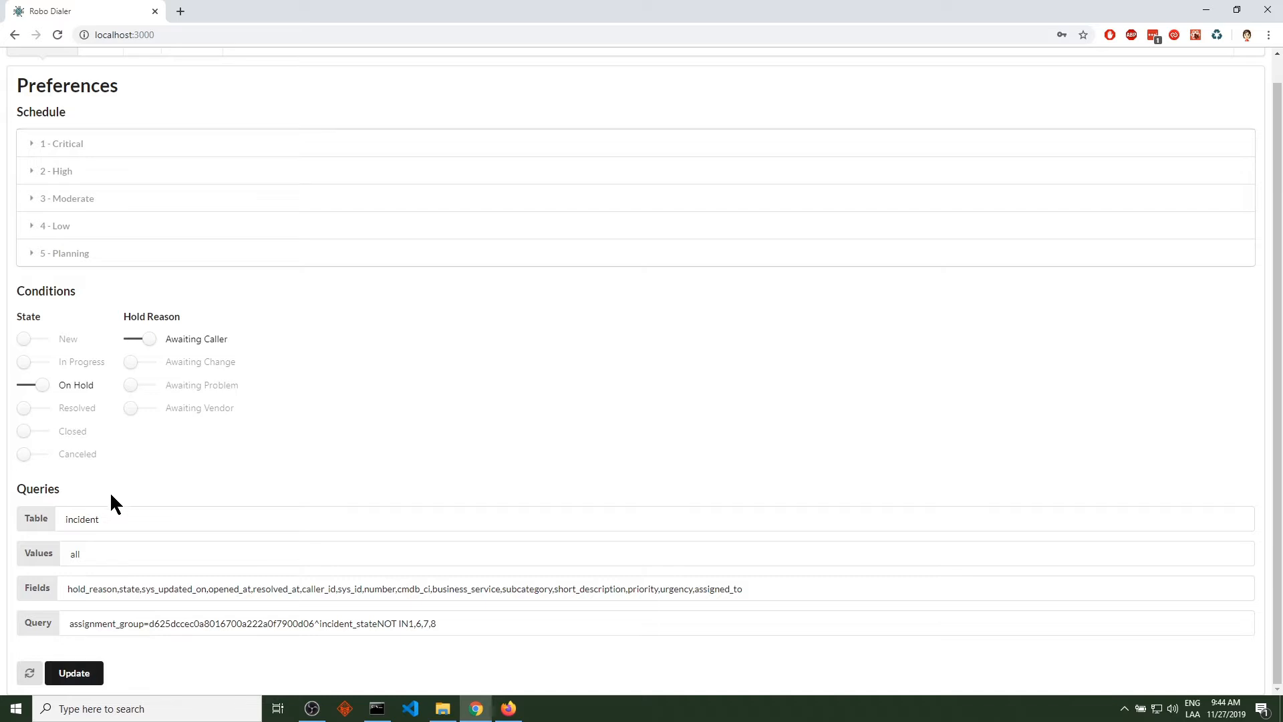
{"action": "double_click", "coordinate": [91, 518]}
{"action": "left_click", "coordinate": [118, 479]}
{"action": "left_click", "coordinate": [107, 555]}
{"action": "double_click", "coordinate": [107, 554]}
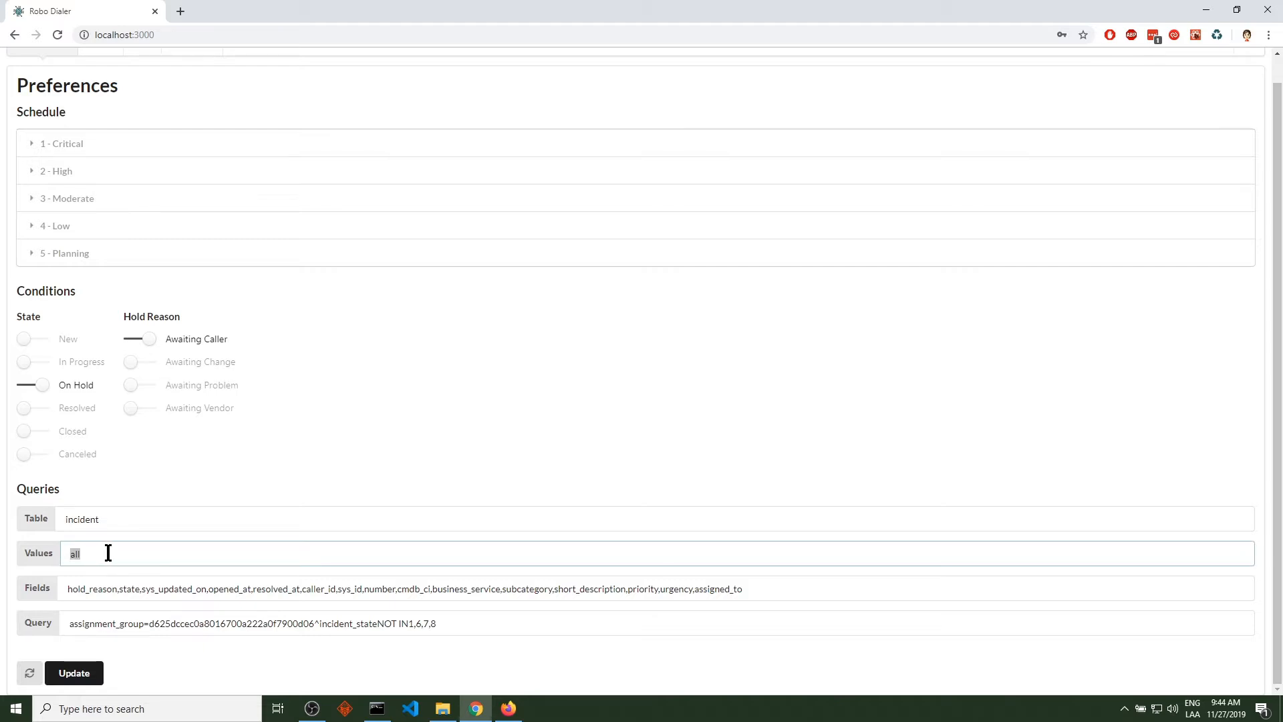
Step: Examine the list of requested fields and the complete Query filter string in the query settings
{"action": "left_click", "coordinate": [85, 591]}
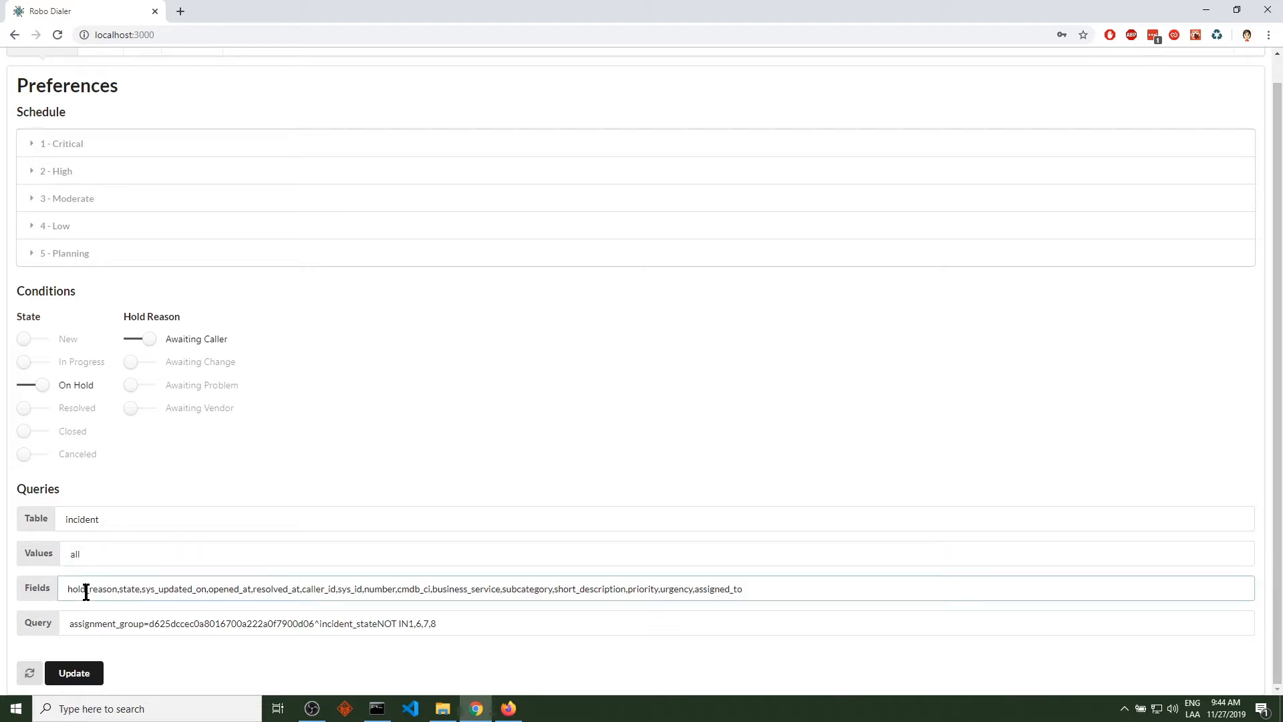
{"action": "double_click", "coordinate": [85, 591]}
{"action": "left_click", "coordinate": [322, 591]}
{"action": "double_click", "coordinate": [184, 624]}
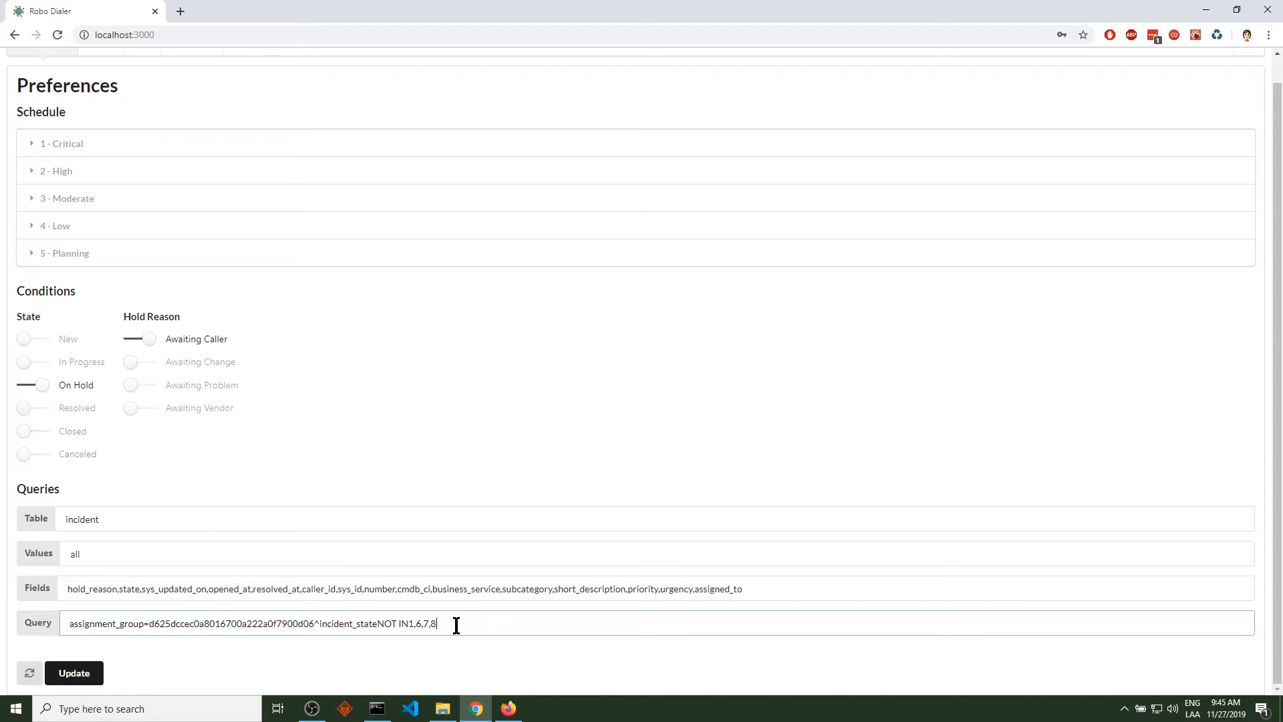
{"action": "left_click_drag", "start_coordinate": [455, 624], "coordinate": [32, 601]}
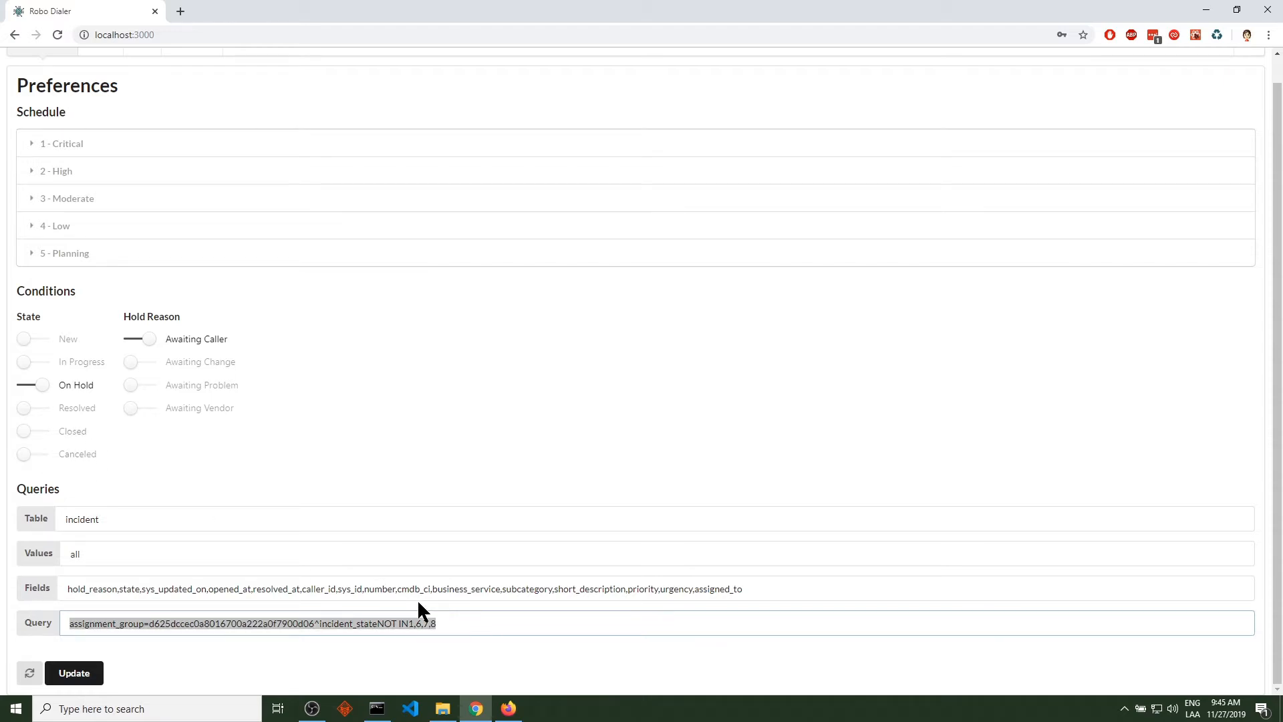
{"action": "left_click", "coordinate": [378, 462]}
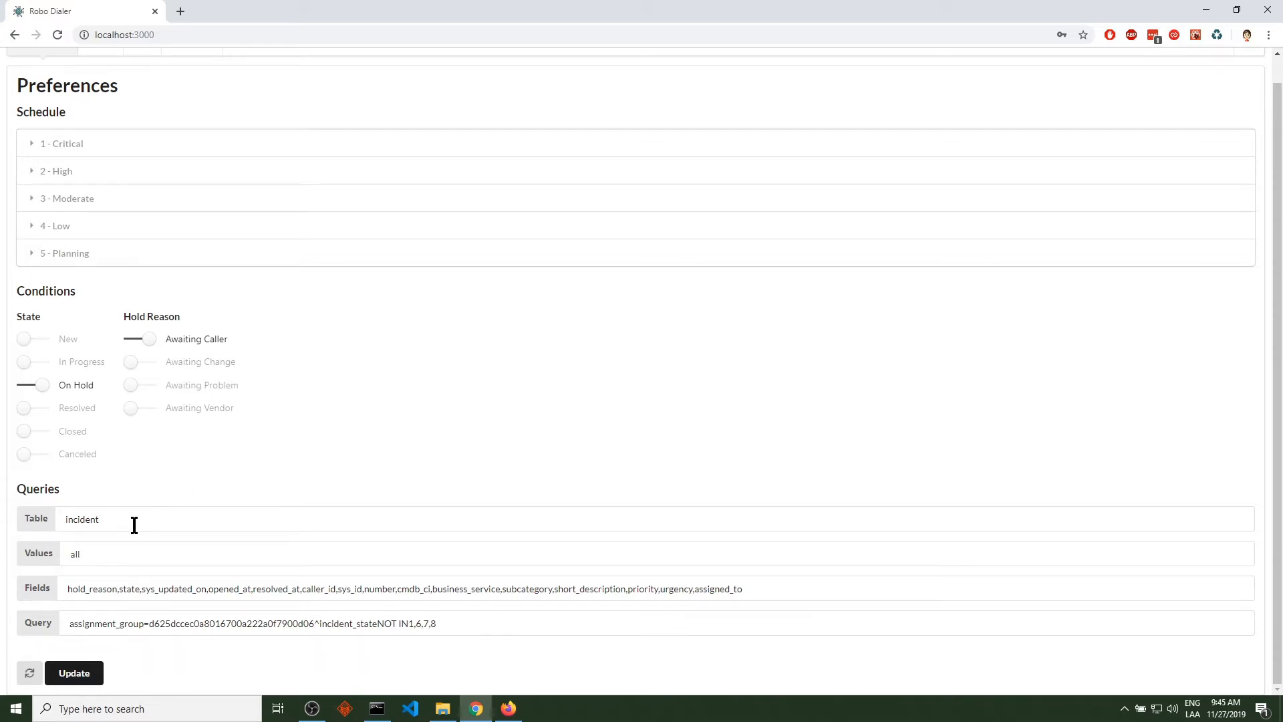
Step: Review the State and Hold Reason conditions together with the Query filter on the Preferences page
{"action": "double_click", "coordinate": [40, 292]}
{"action": "left_click", "coordinate": [88, 282]}
{"action": "scroll", "coordinate": [240, 286], "scroll_direction": "up", "scroll_amount": 1}
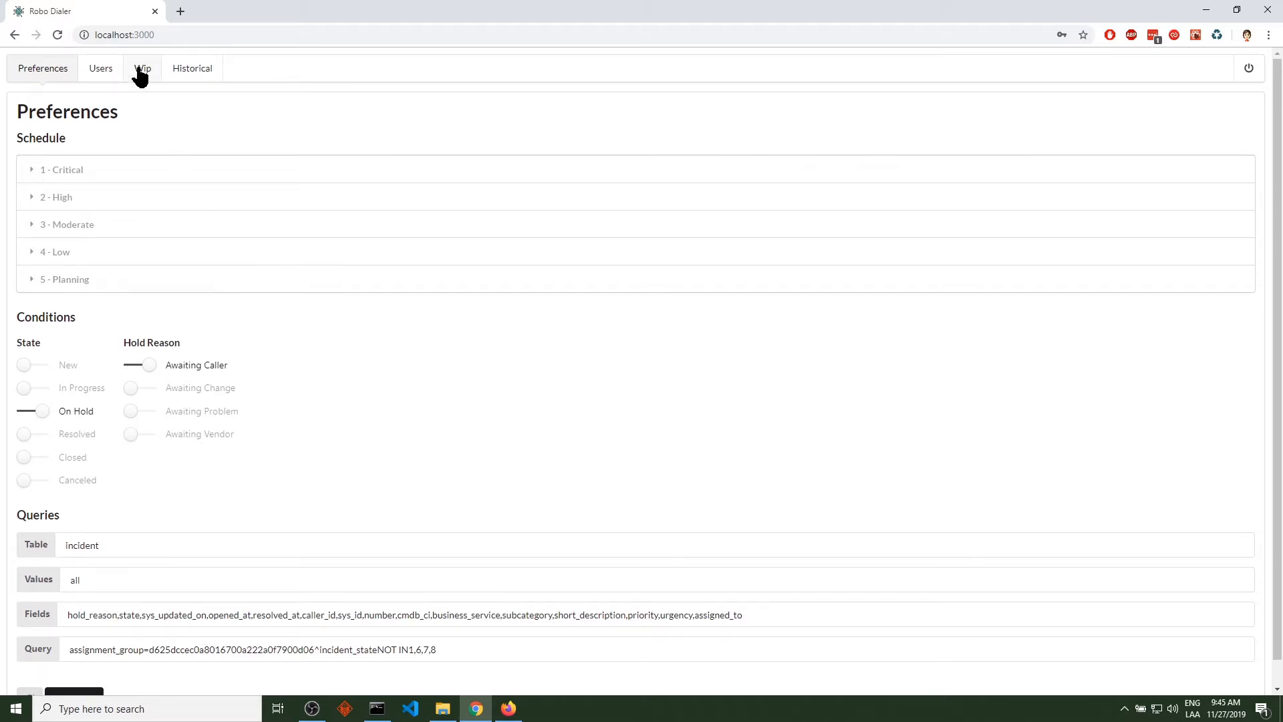
{"action": "scroll", "coordinate": [472, 492], "scroll_direction": "down", "scroll_amount": 1}
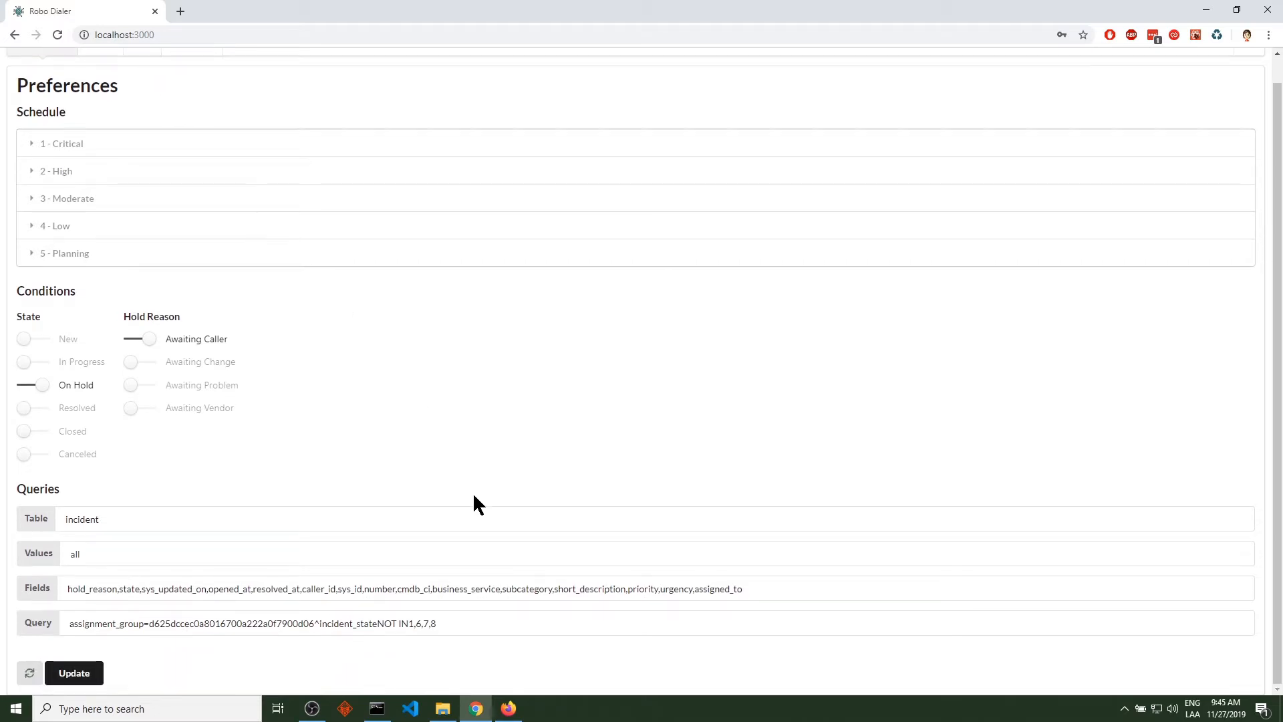
{"action": "left_click", "coordinate": [458, 627]}
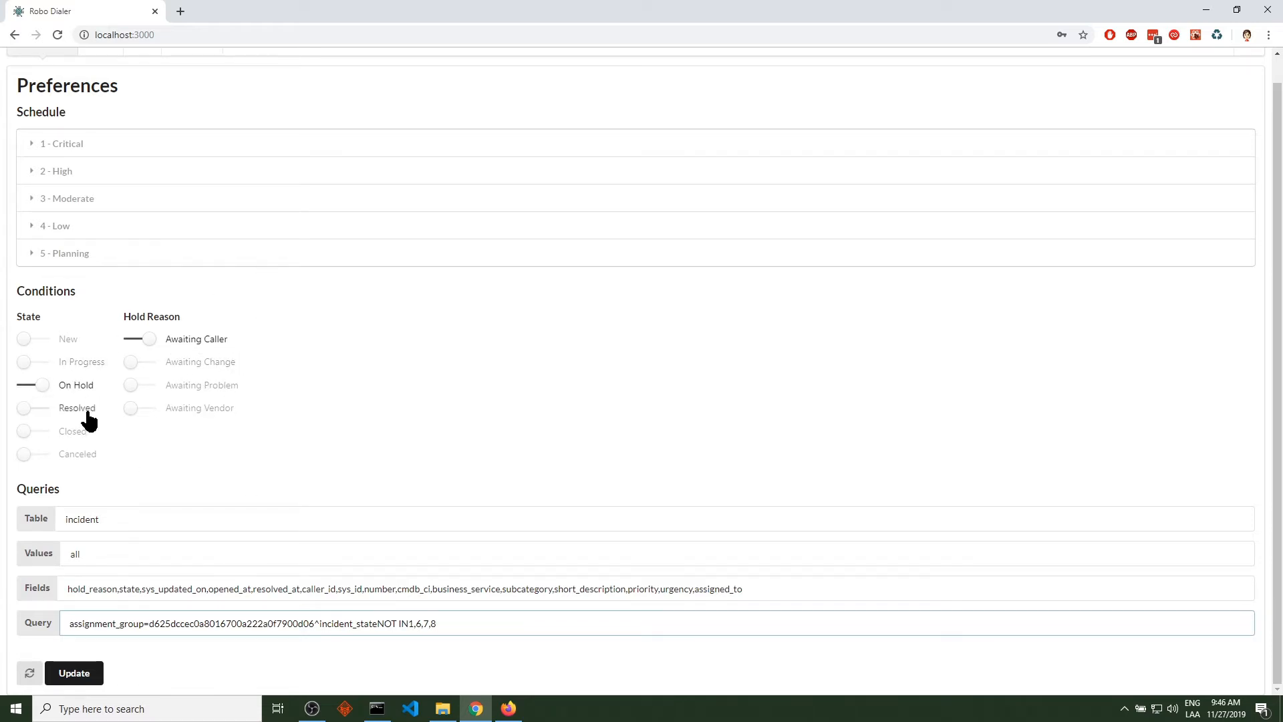
Step: Expand the 1 - Critical schedule, examine its contact frequency and the From and To hours per day, and collapse it
{"action": "scroll", "coordinate": [89, 421], "scroll_direction": "up", "scroll_amount": 1}
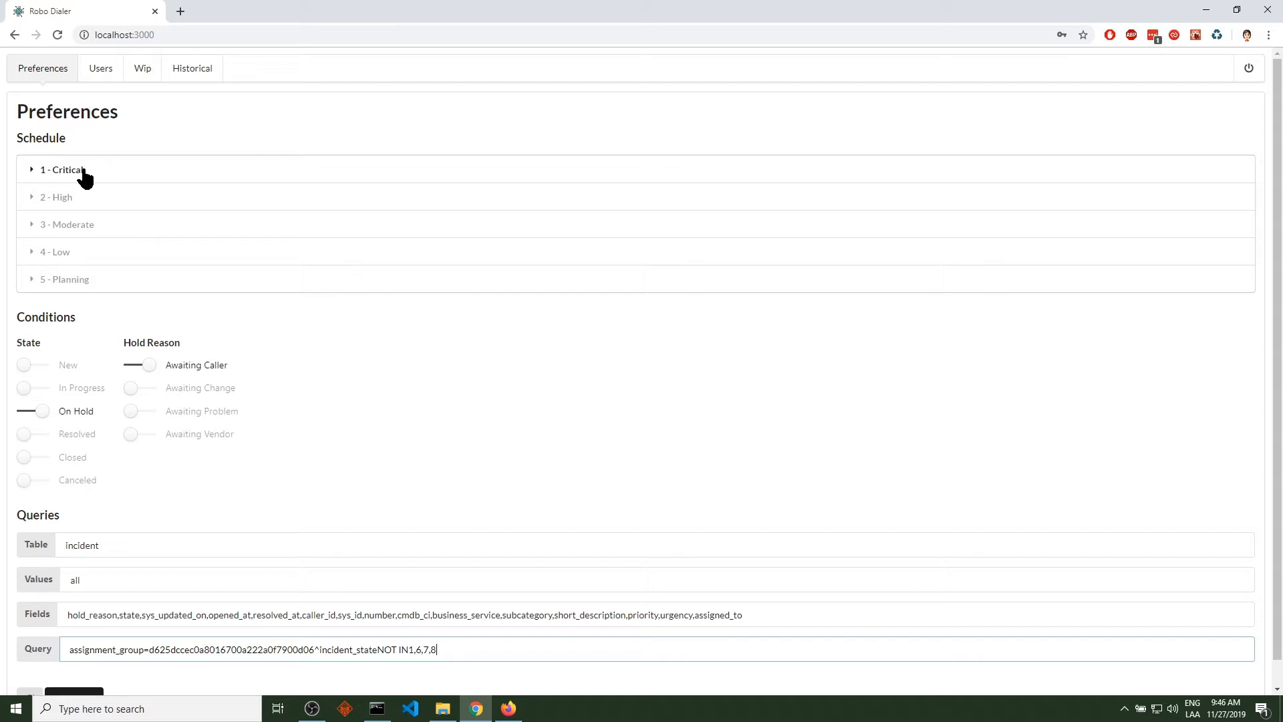
{"action": "left_click", "coordinate": [131, 175]}
{"action": "left_click", "coordinate": [118, 223]}
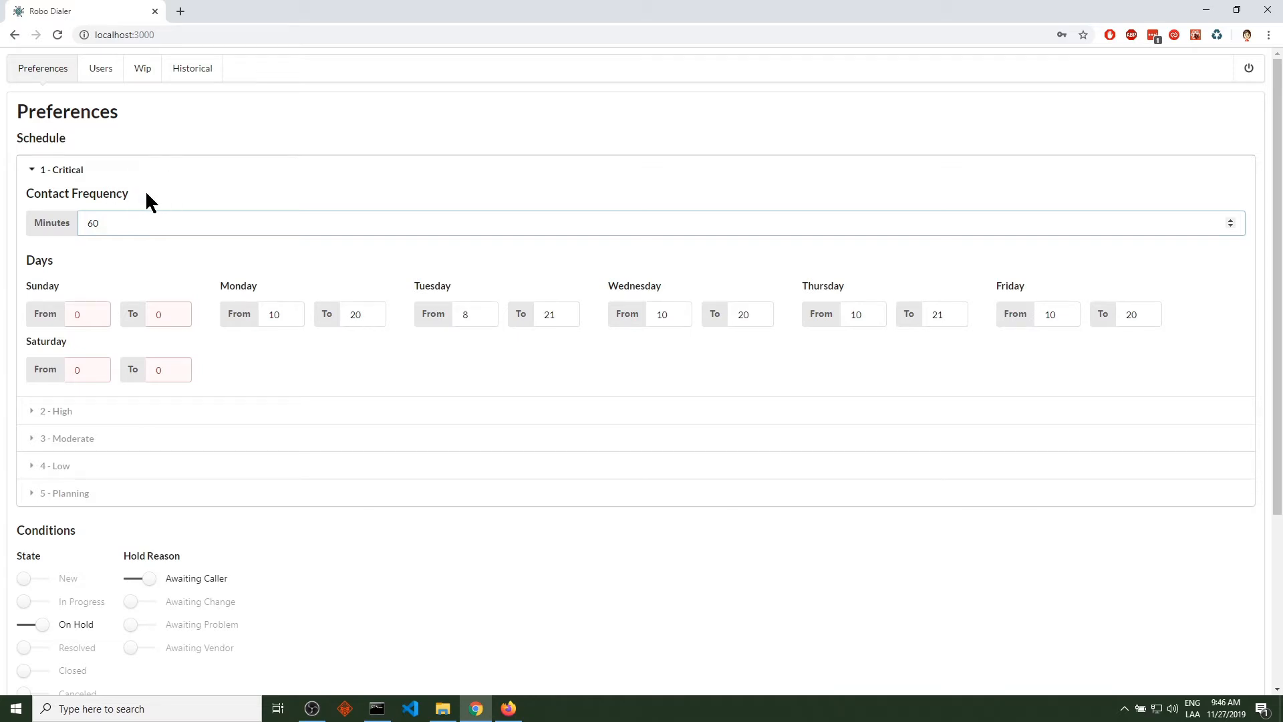
{"action": "left_click_drag", "start_coordinate": [147, 193], "coordinate": [18, 194]}
{"action": "double_click", "coordinate": [92, 193]}
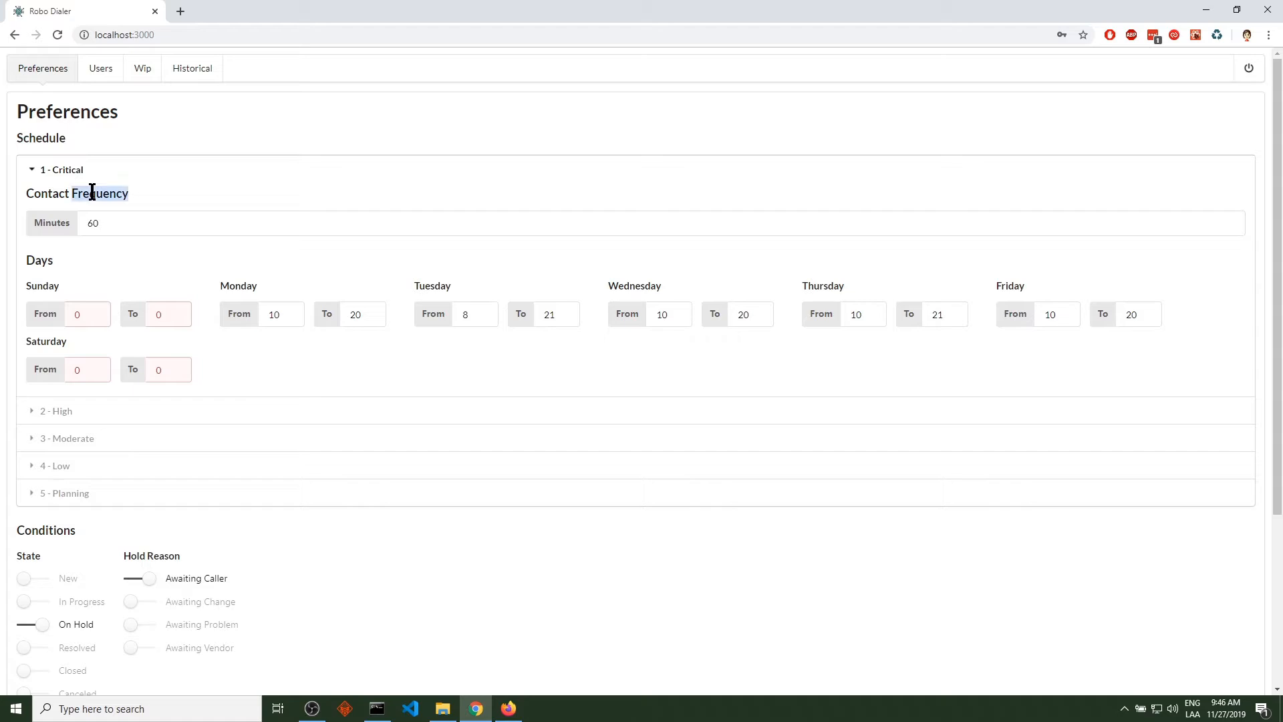
{"action": "left_click", "coordinate": [171, 244]}
{"action": "double_click", "coordinate": [52, 260]}
{"action": "left_click", "coordinate": [232, 355]}
{"action": "left_click", "coordinate": [1139, 315]}
{"action": "left_click", "coordinate": [1110, 281]}
{"action": "double_click", "coordinate": [275, 314]}
{"action": "left_click", "coordinate": [56, 167]}
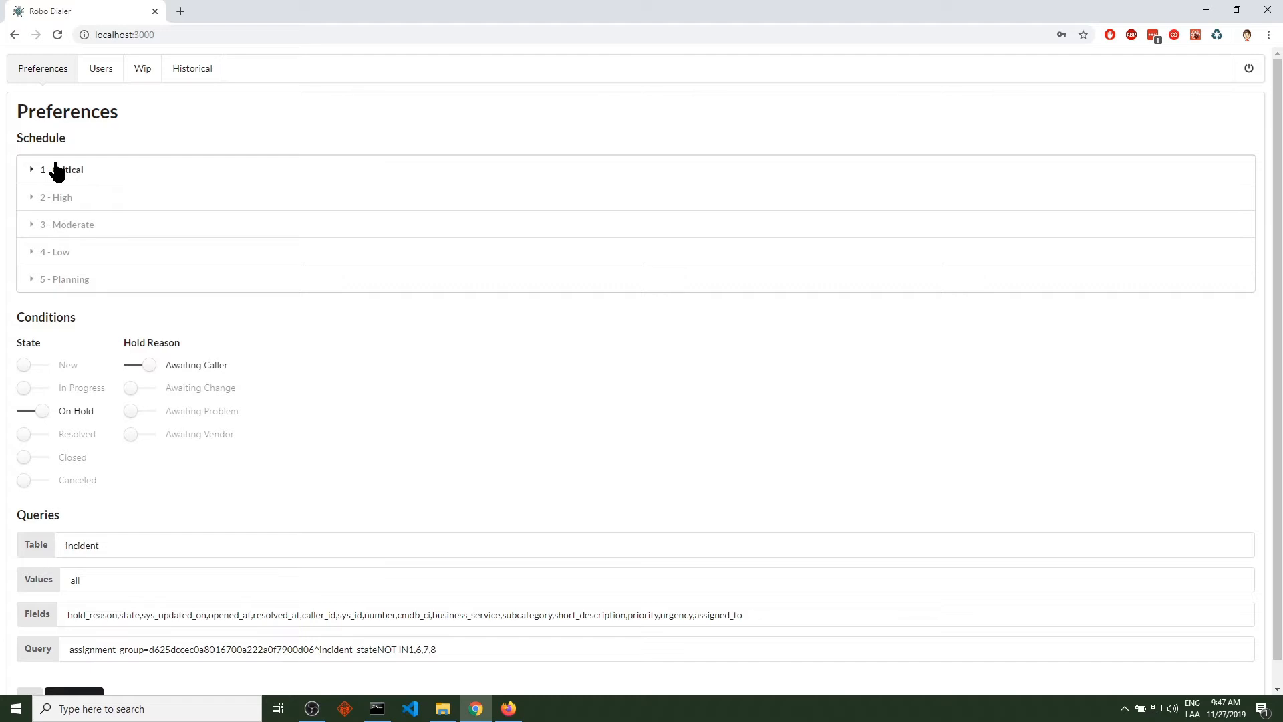
Step: Open the Users page and examine the first user's ID and email
{"action": "left_click", "coordinate": [89, 75]}
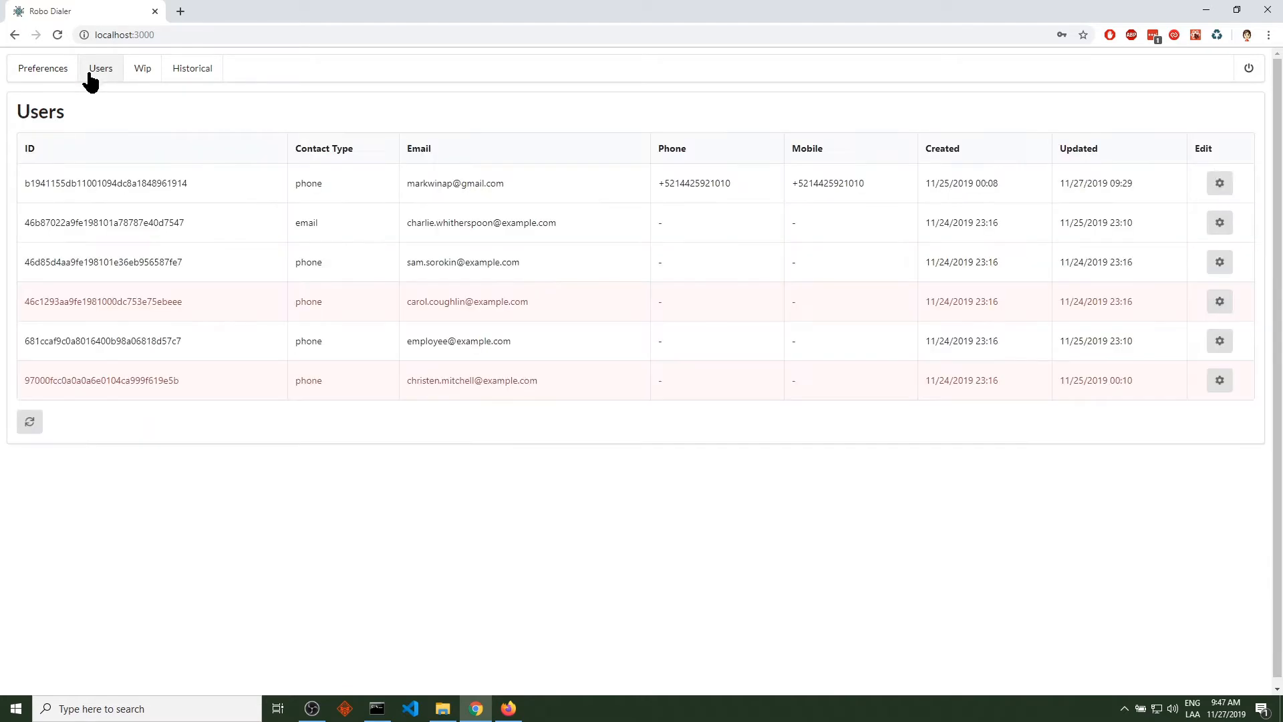
{"action": "double_click", "coordinate": [93, 177]}
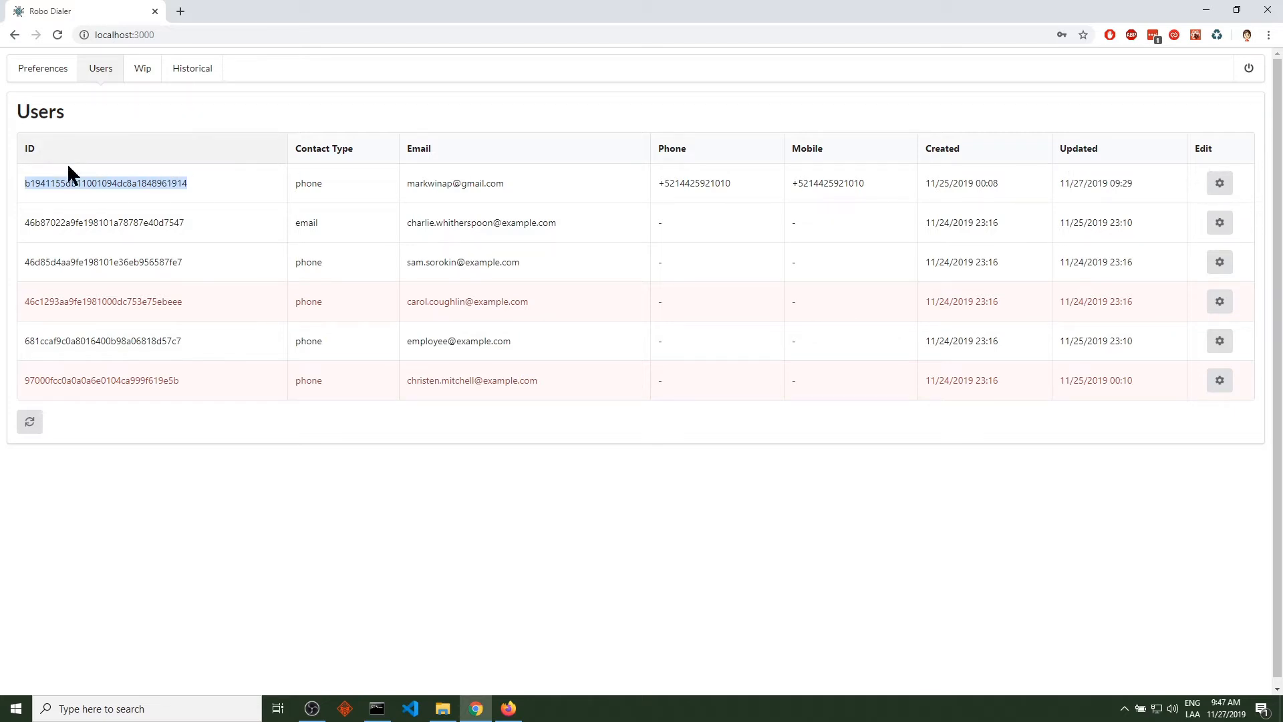
{"action": "left_click", "coordinate": [81, 182]}
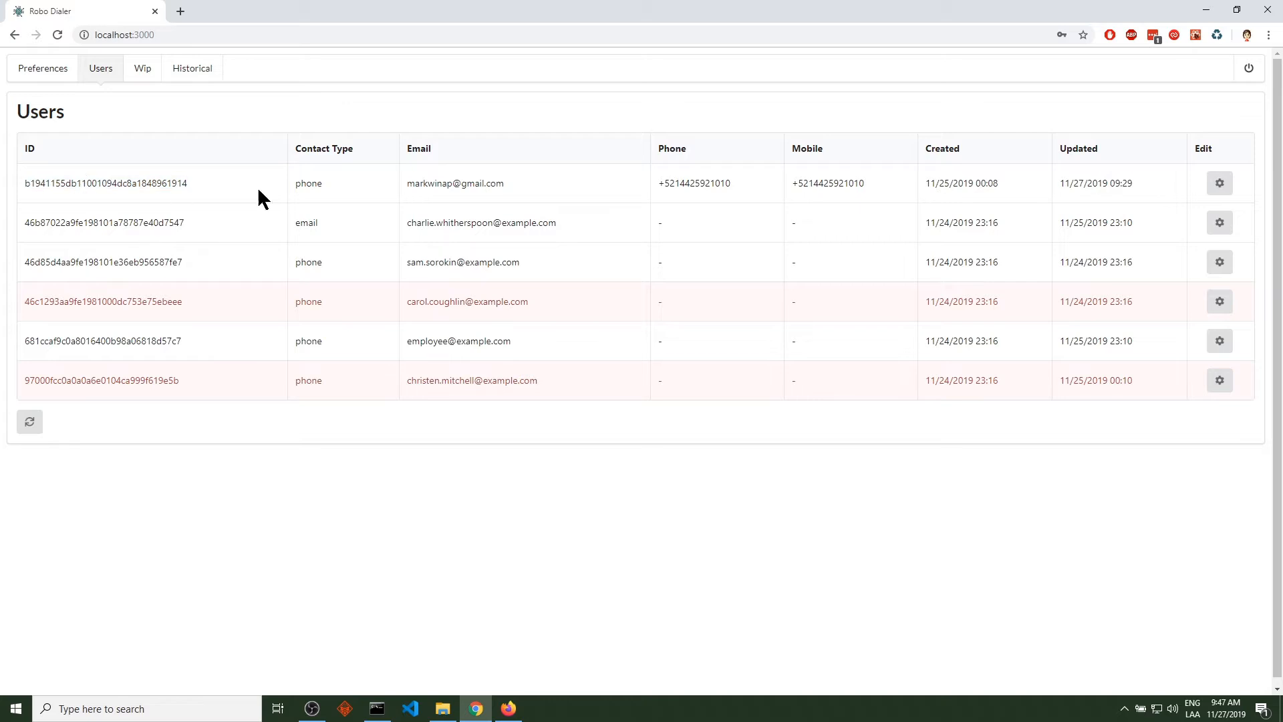
{"action": "double_click", "coordinate": [139, 184]}
{"action": "left_click_drag", "start_coordinate": [516, 183], "coordinate": [406, 182]}
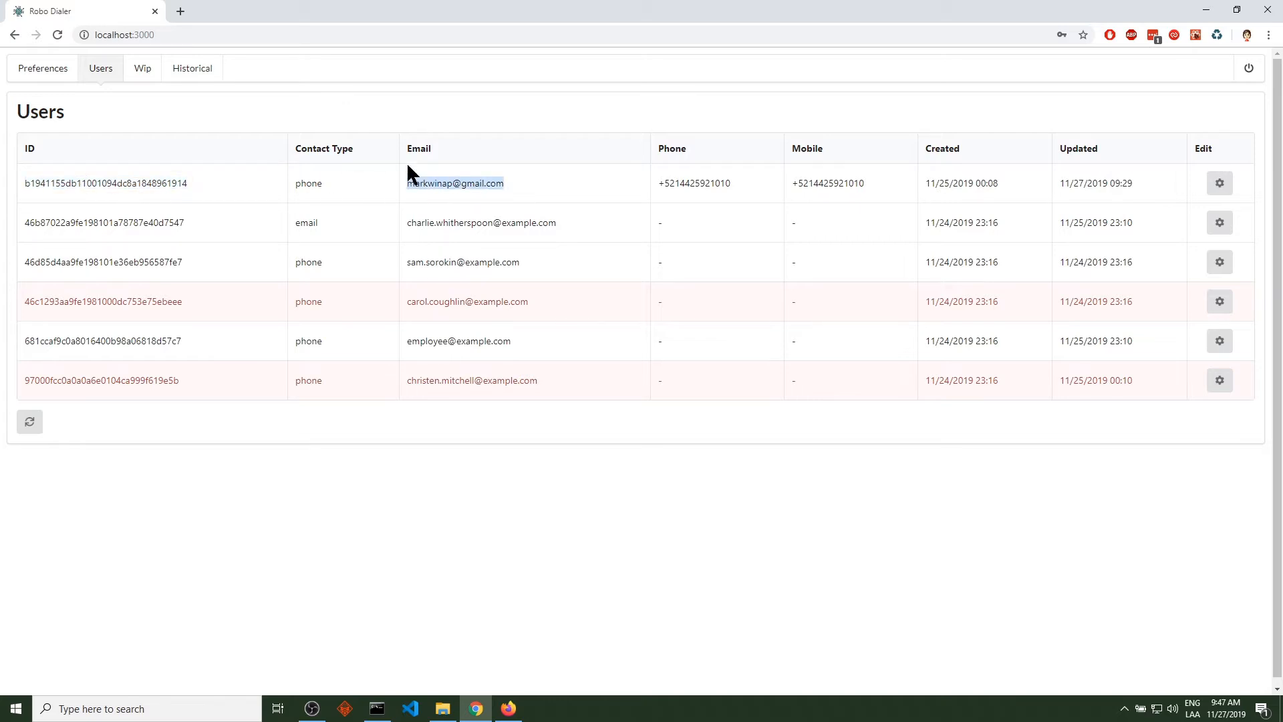
Step: Open the first user's record for editing and examine its ID, email, phone and mobile fields
{"action": "left_click", "coordinate": [1218, 181]}
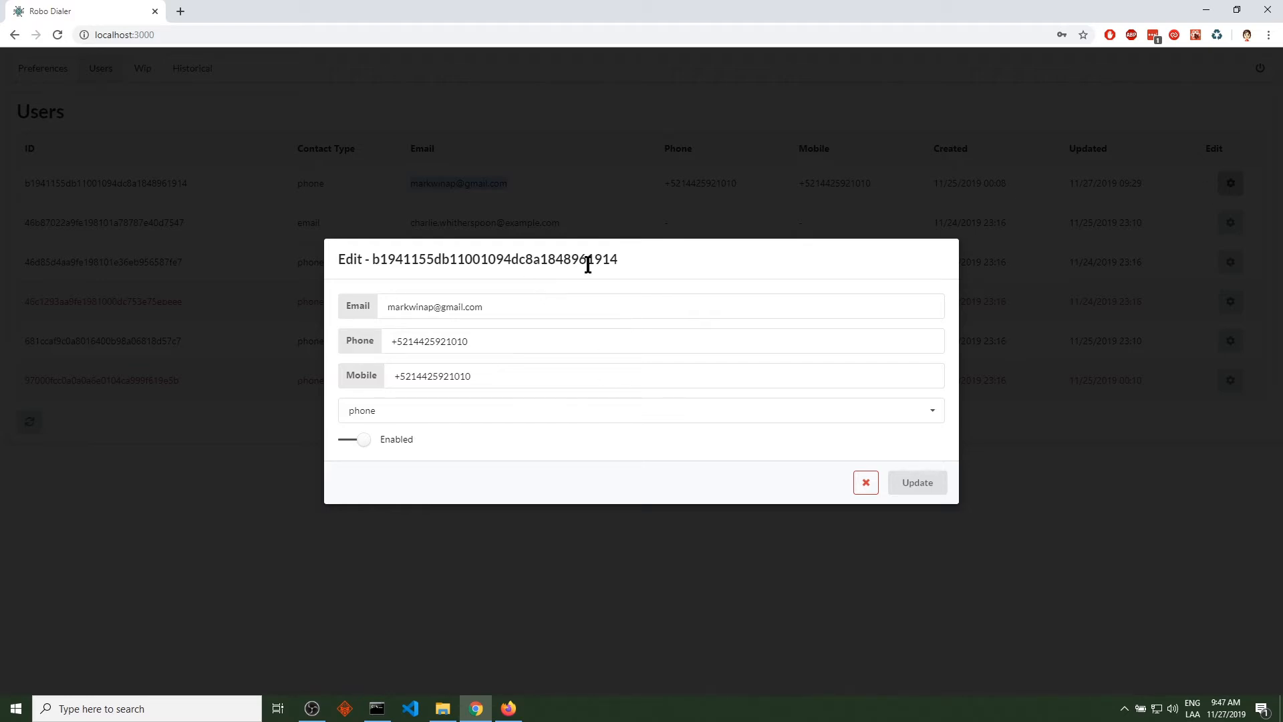
{"action": "double_click", "coordinate": [548, 258]}
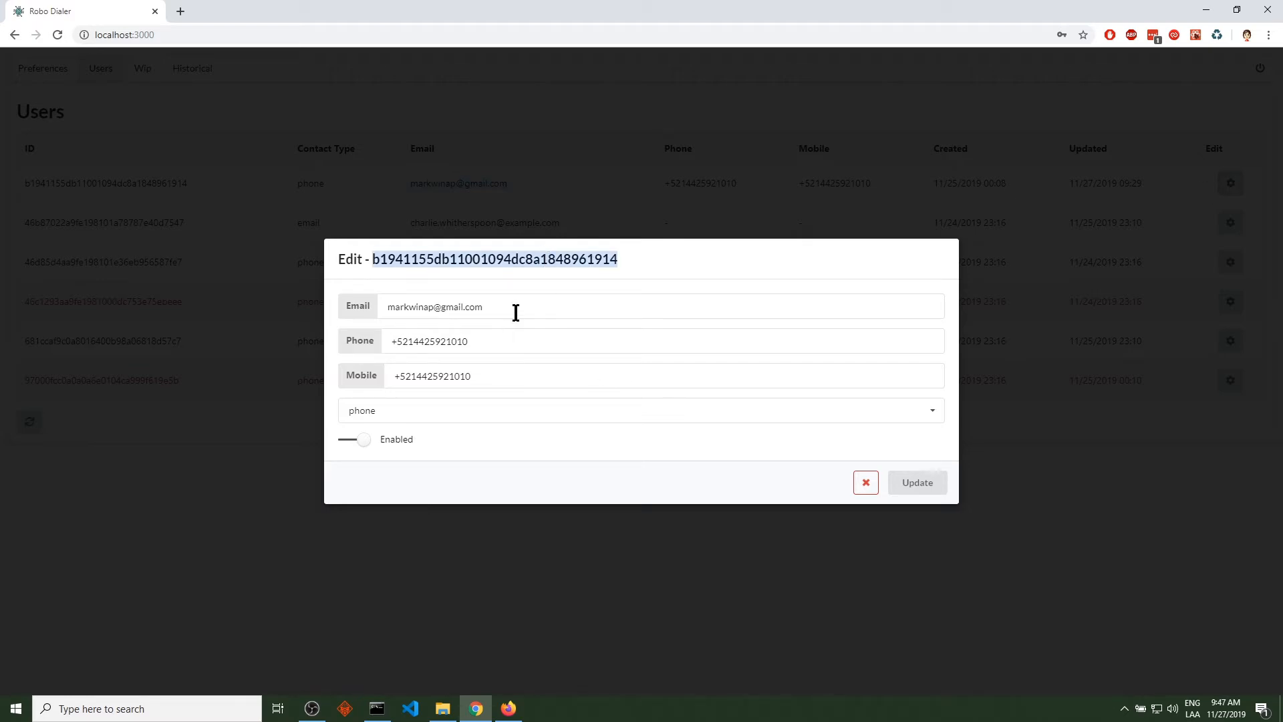
{"action": "left_click_drag", "start_coordinate": [516, 312], "coordinate": [359, 300]}
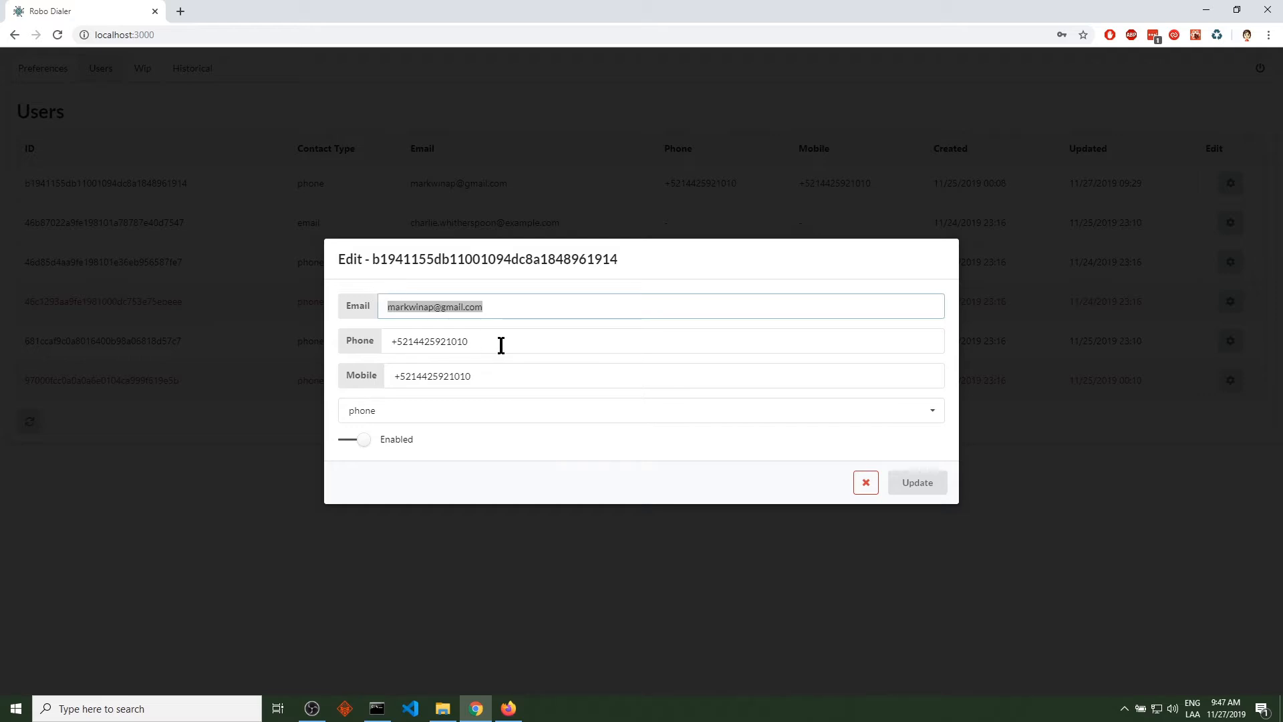
{"action": "left_click_drag", "start_coordinate": [499, 343], "coordinate": [323, 330]}
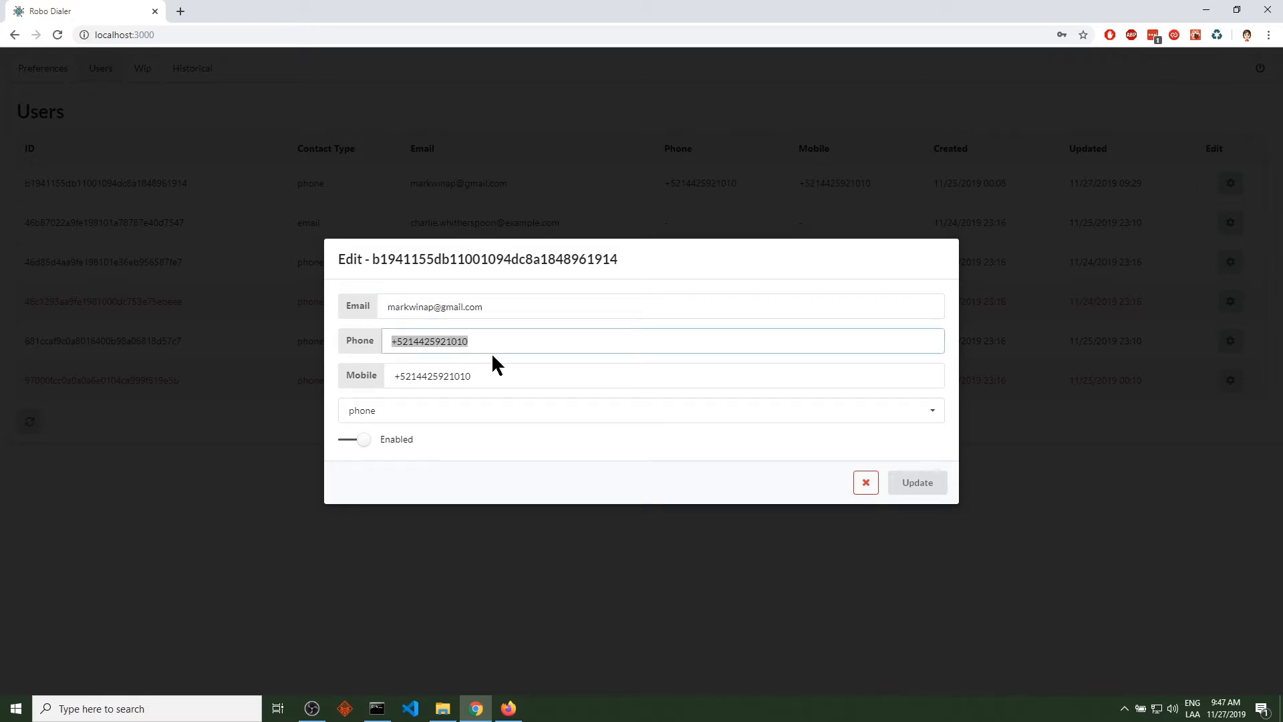
{"action": "left_click_drag", "start_coordinate": [527, 380], "coordinate": [277, 357]}
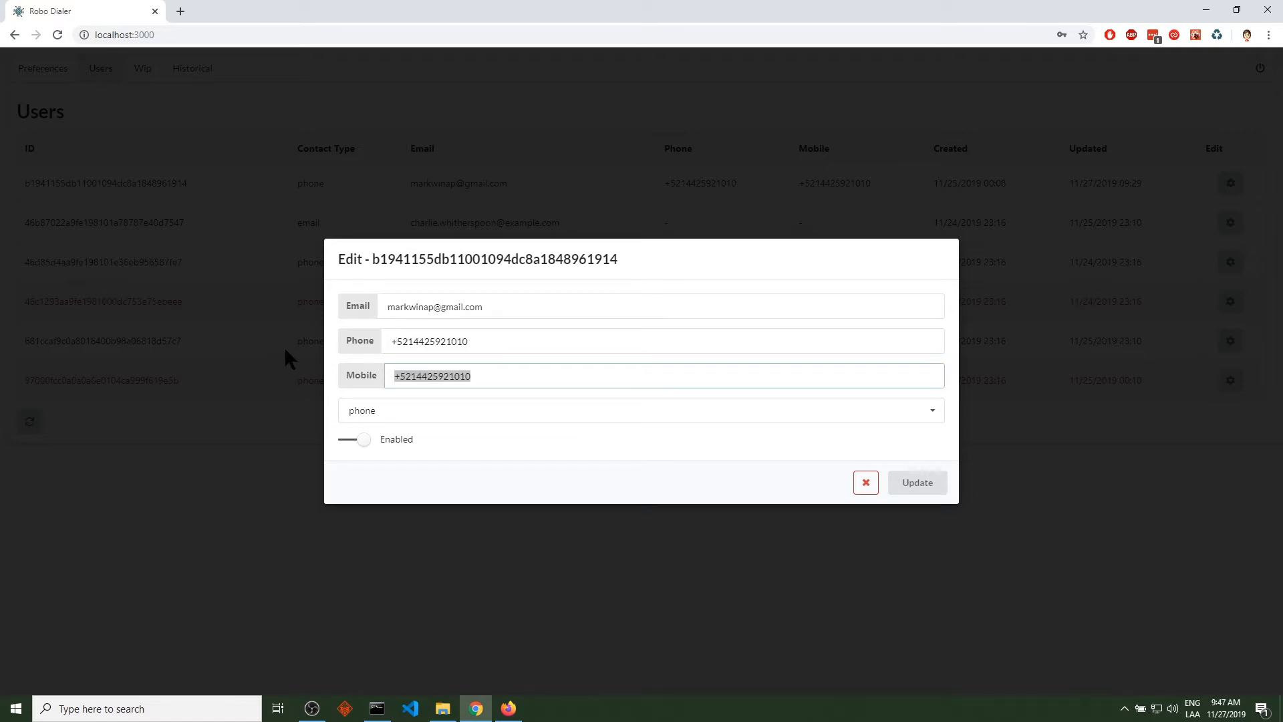
Step: Keep phone as the first user's contact type, disable the user and save the record
{"action": "left_click", "coordinate": [417, 414]}
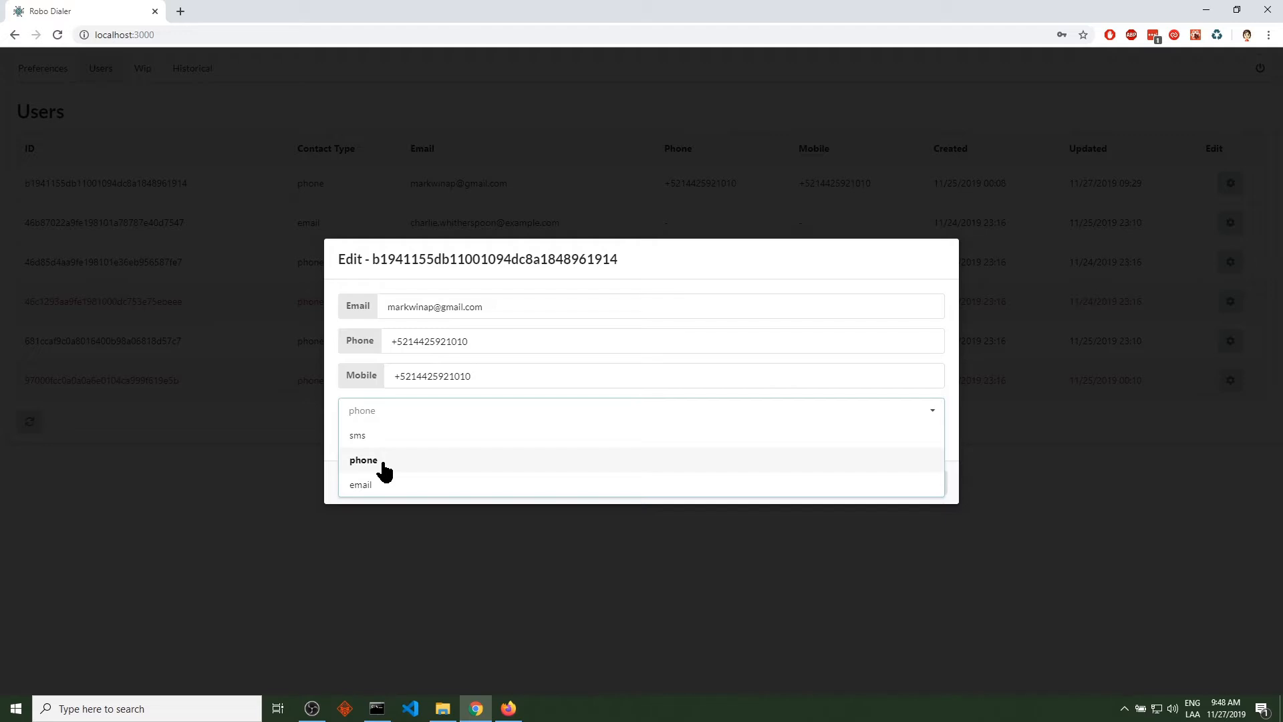
{"action": "left_click", "coordinate": [385, 461]}
{"action": "left_click", "coordinate": [364, 441]}
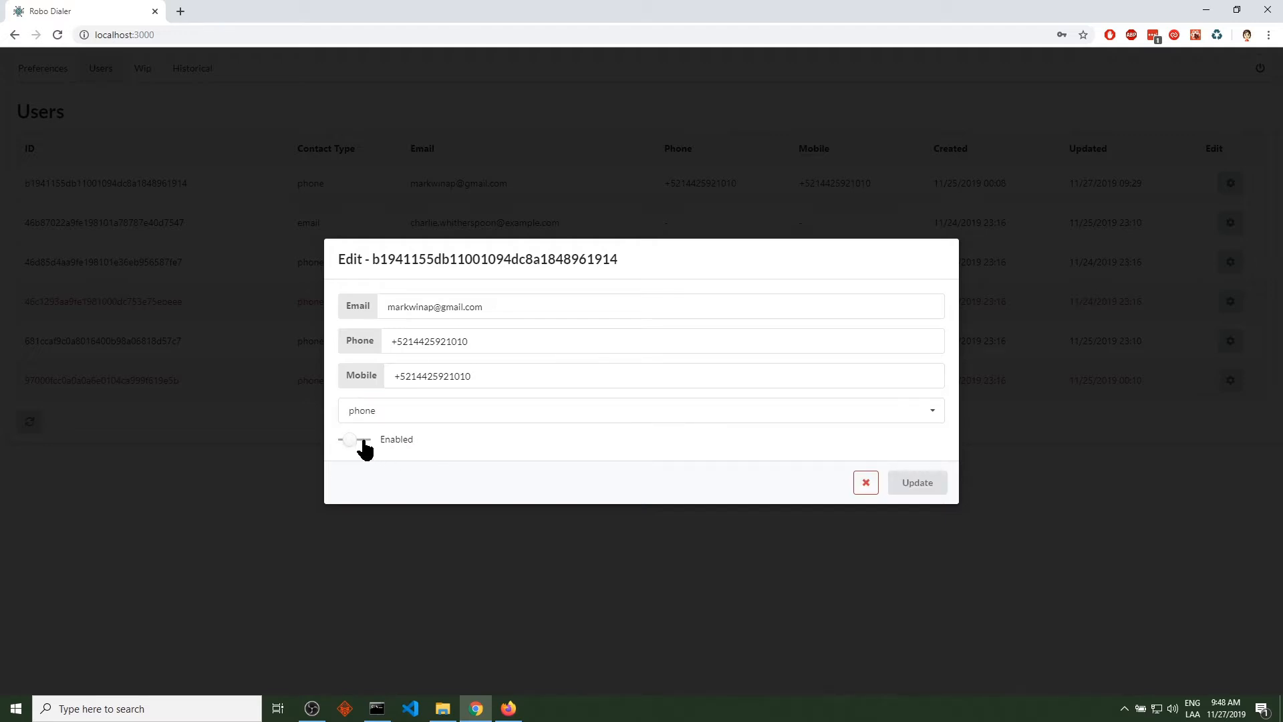
{"action": "left_click", "coordinate": [906, 485]}
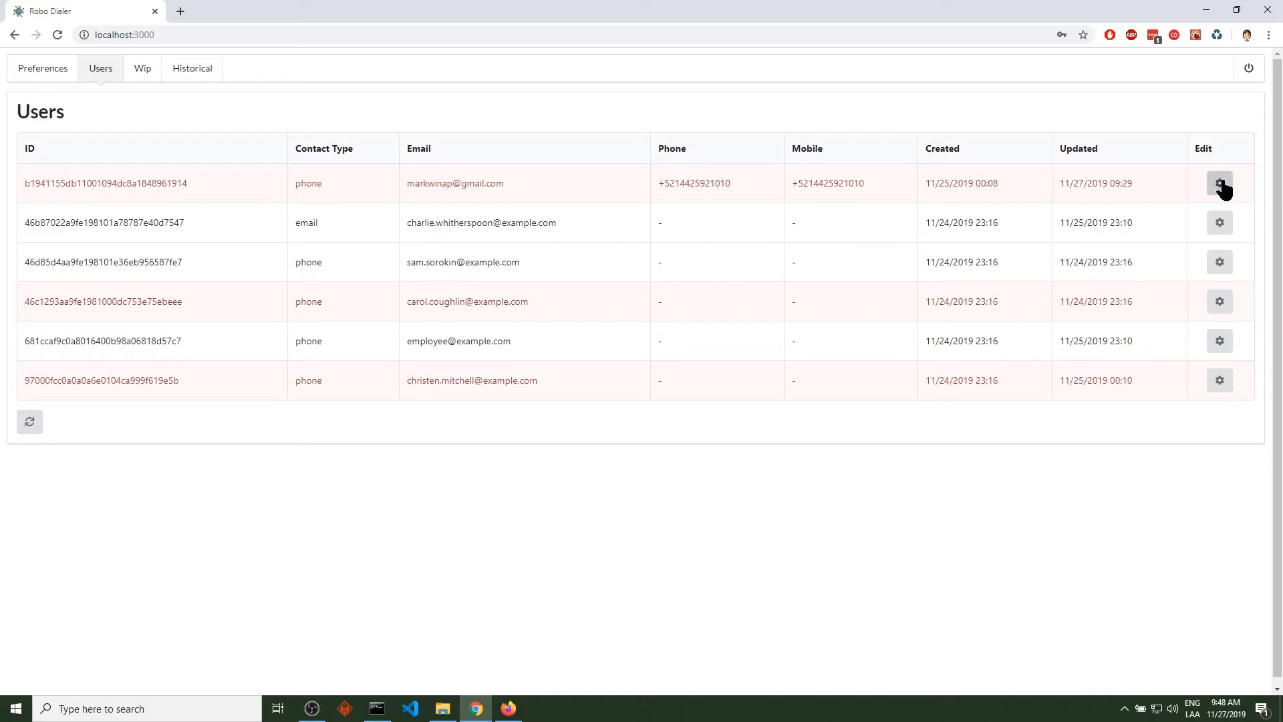
Step: Reopen the first user's record, enable the user again and save the update
{"action": "left_click", "coordinate": [1225, 188]}
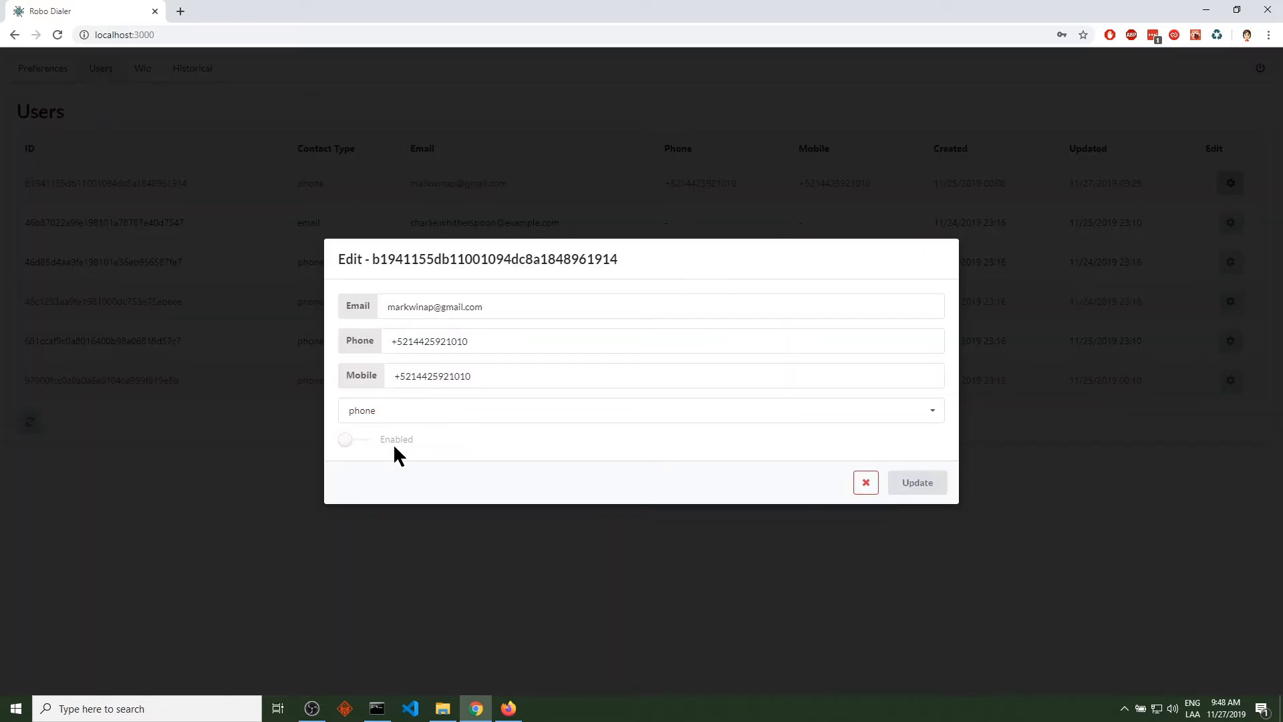
{"action": "left_click", "coordinate": [348, 442]}
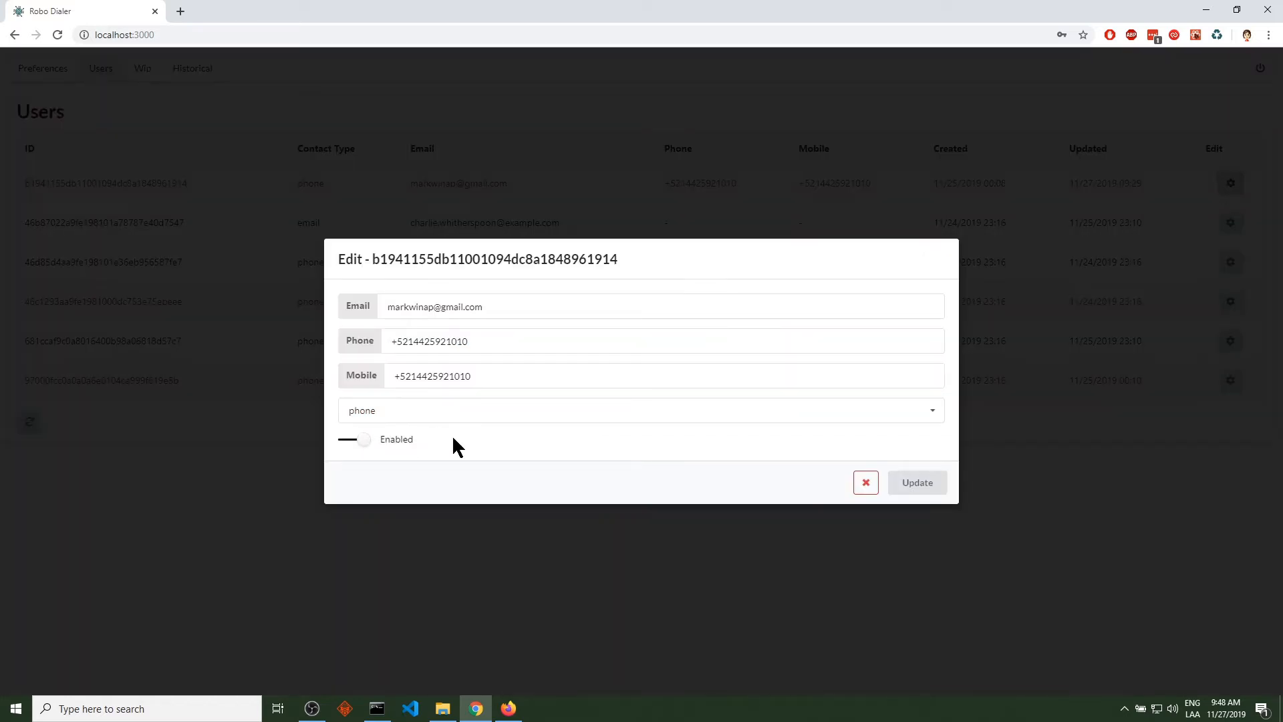
{"action": "left_click", "coordinate": [926, 485]}
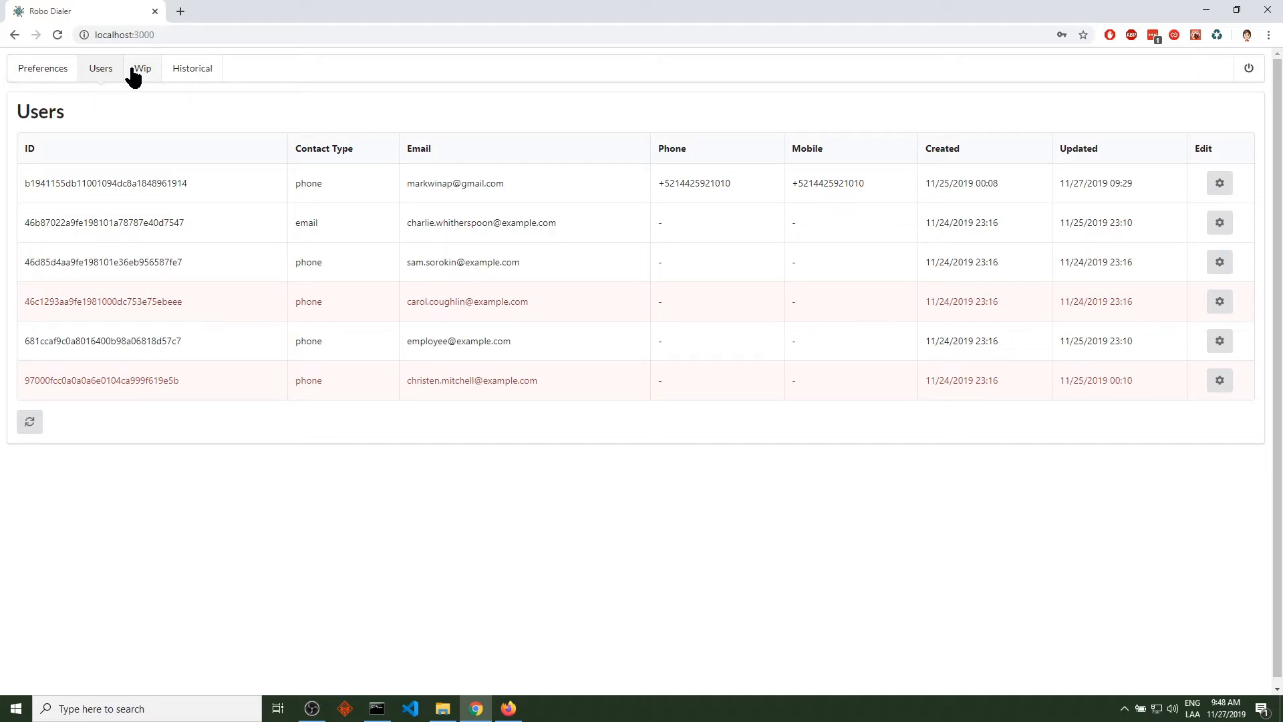
Step: Refresh the WIP tickets list and examine the Queries settings on the Preferences page
{"action": "left_click", "coordinate": [143, 74]}
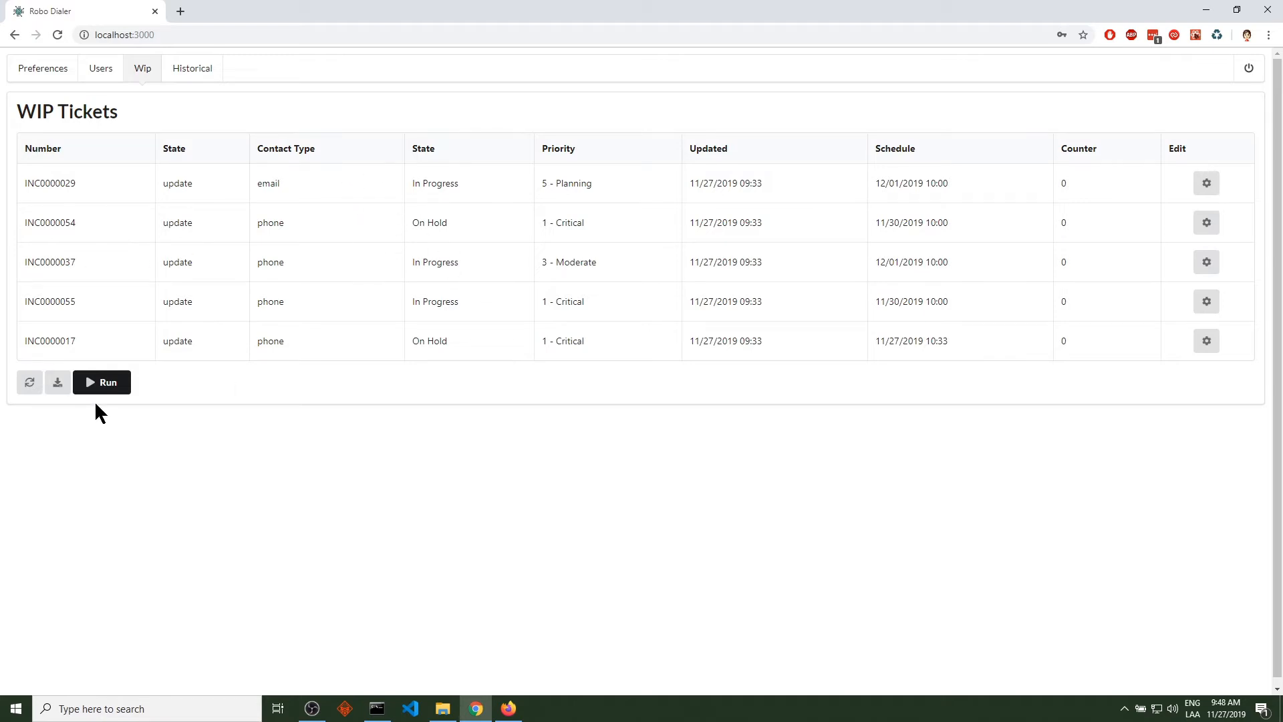
{"action": "left_click", "coordinate": [29, 384]}
{"action": "left_click", "coordinate": [70, 67]}
{"action": "scroll", "coordinate": [133, 521], "scroll_direction": "down", "scroll_amount": 1}
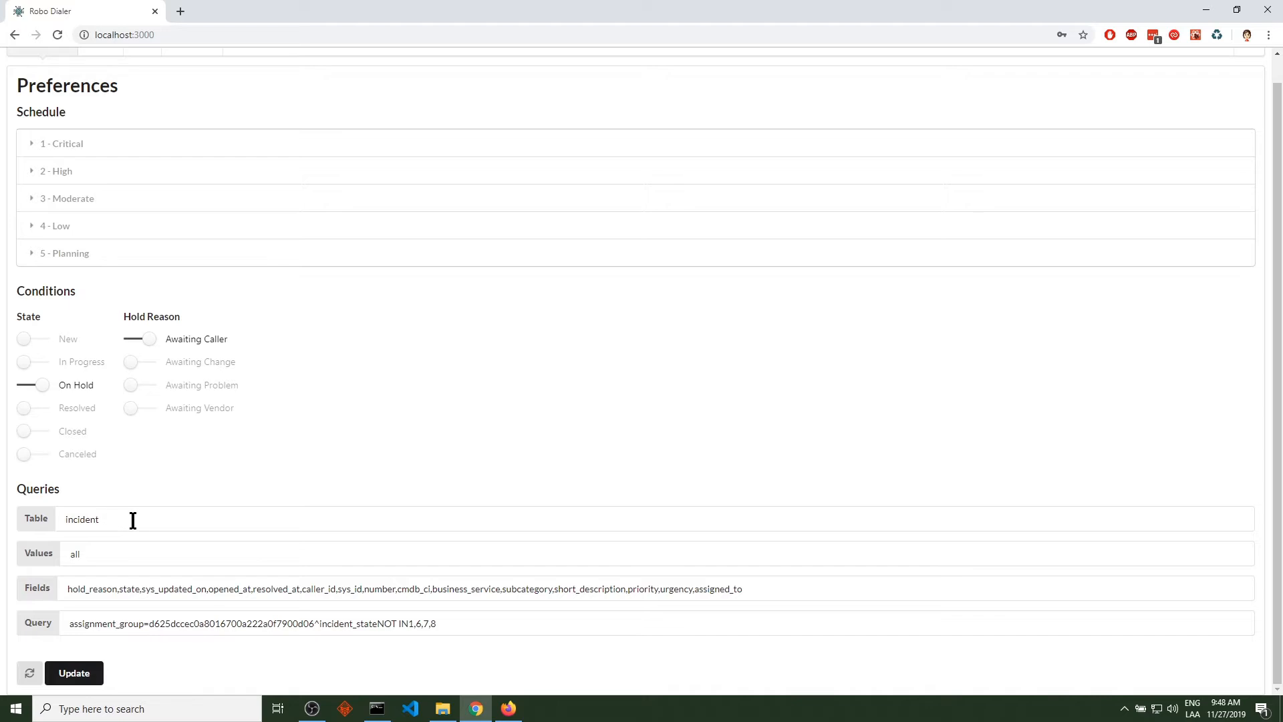
{"action": "left_click_drag", "start_coordinate": [14, 480], "coordinate": [553, 632]}
{"action": "left_click", "coordinate": [528, 639]}
{"action": "scroll", "coordinate": [186, 293], "scroll_direction": "up", "scroll_amount": 1}
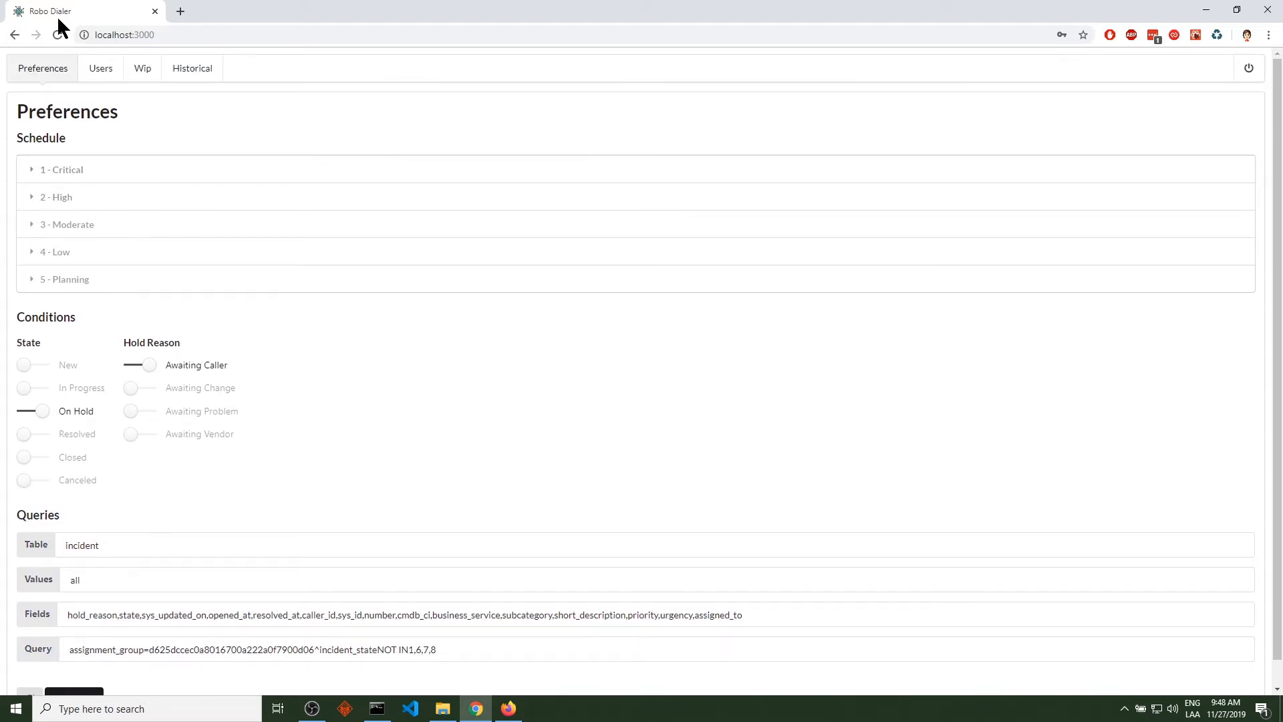
Step: Revisit the Users page and the WIP tickets, examining the listed incidents and the priority and contact type of INC0000029
{"action": "left_click", "coordinate": [93, 68]}
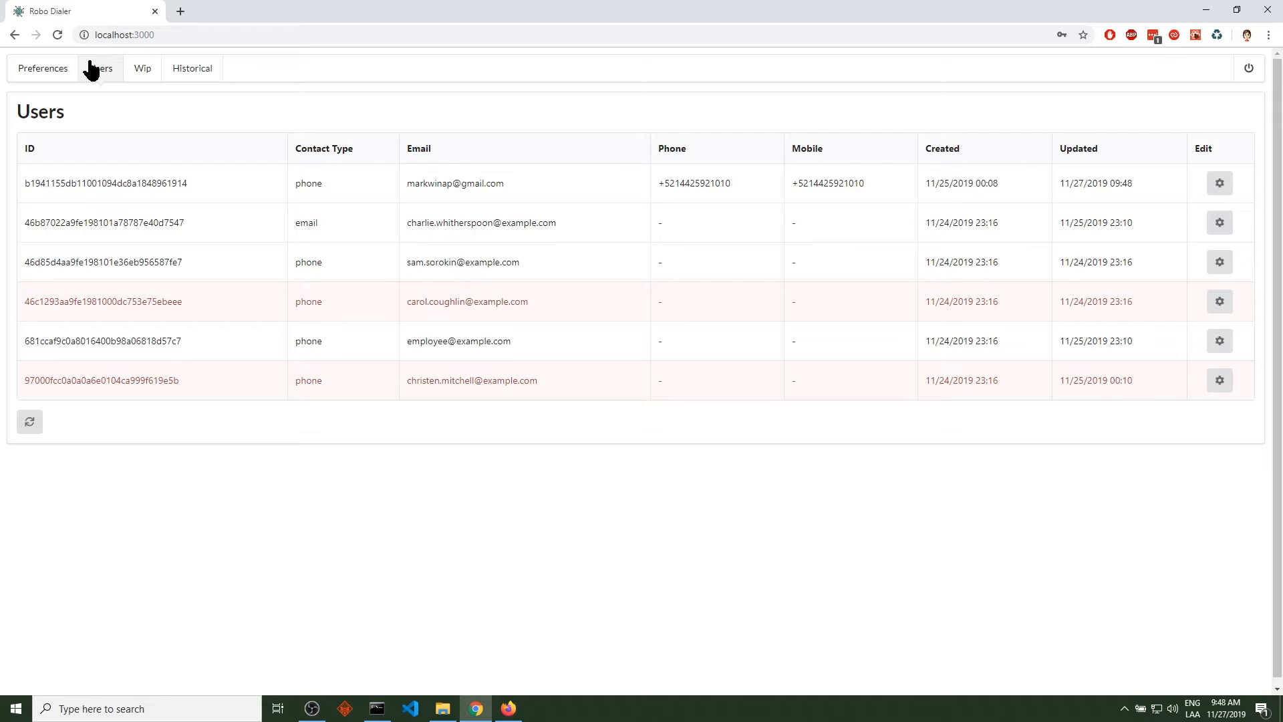
{"action": "left_click", "coordinate": [143, 74]}
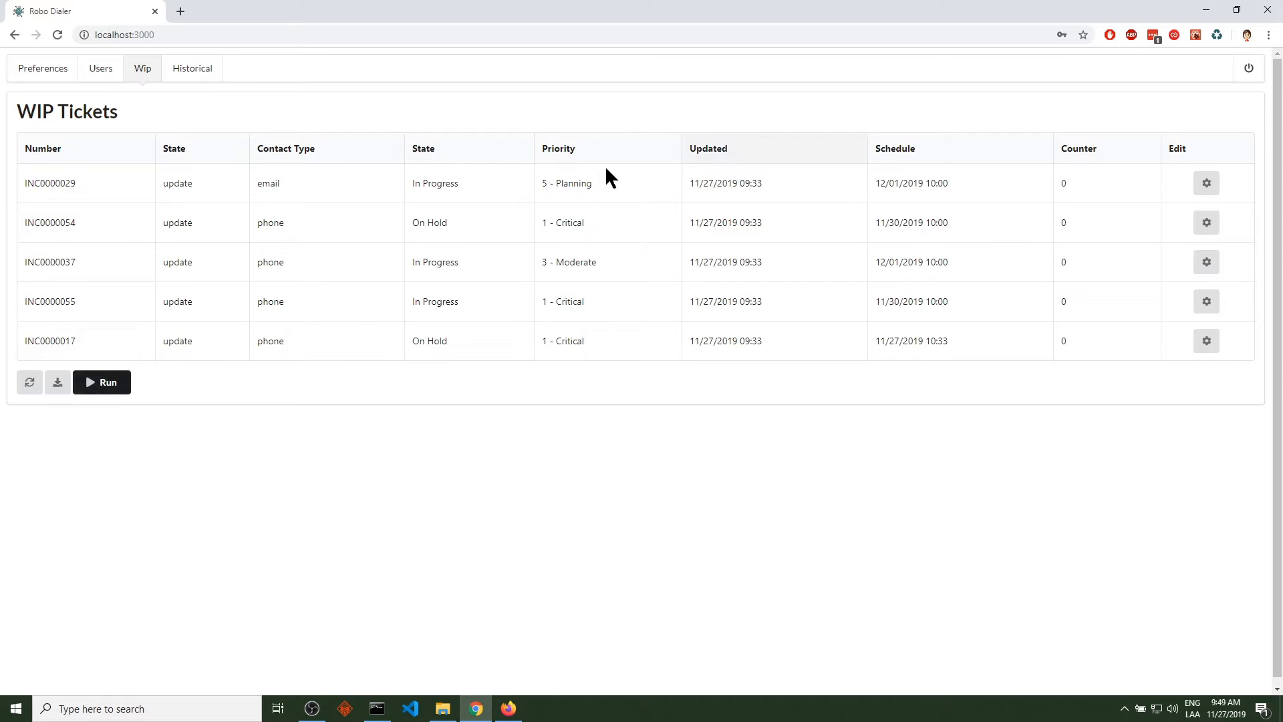
{"action": "left_click_drag", "start_coordinate": [22, 182], "coordinate": [657, 350]}
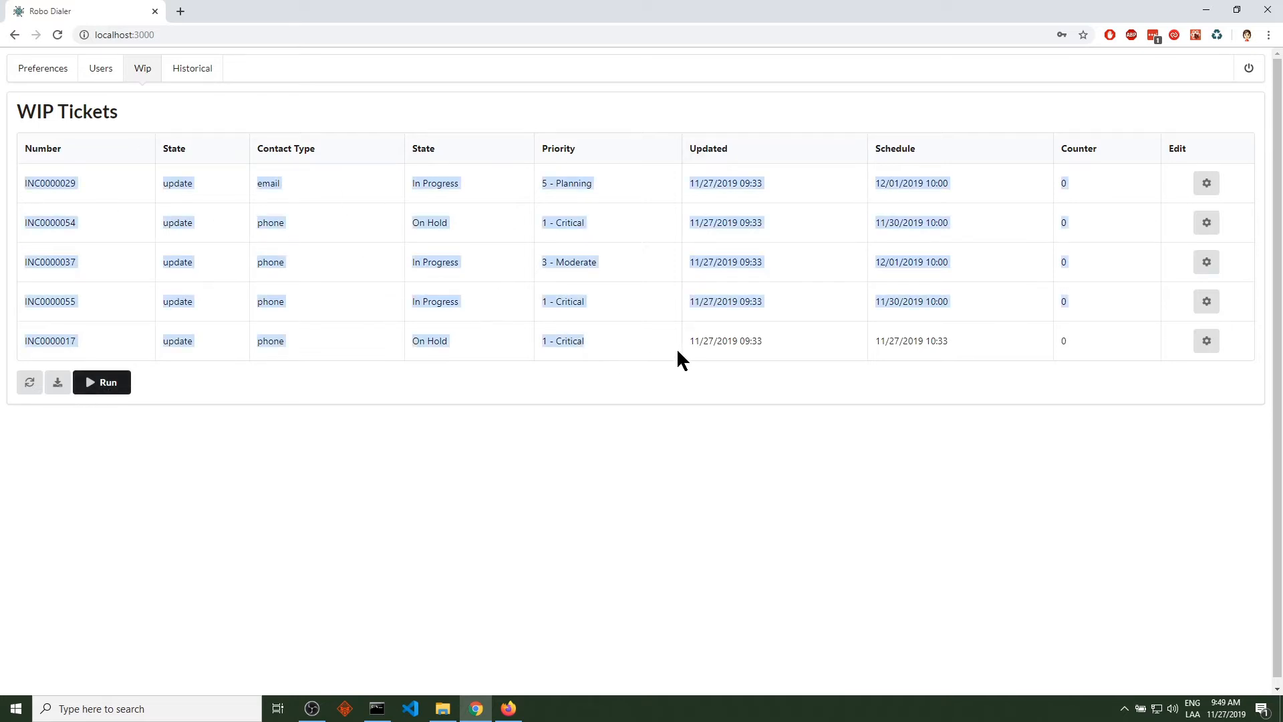
{"action": "double_click", "coordinate": [583, 186]}
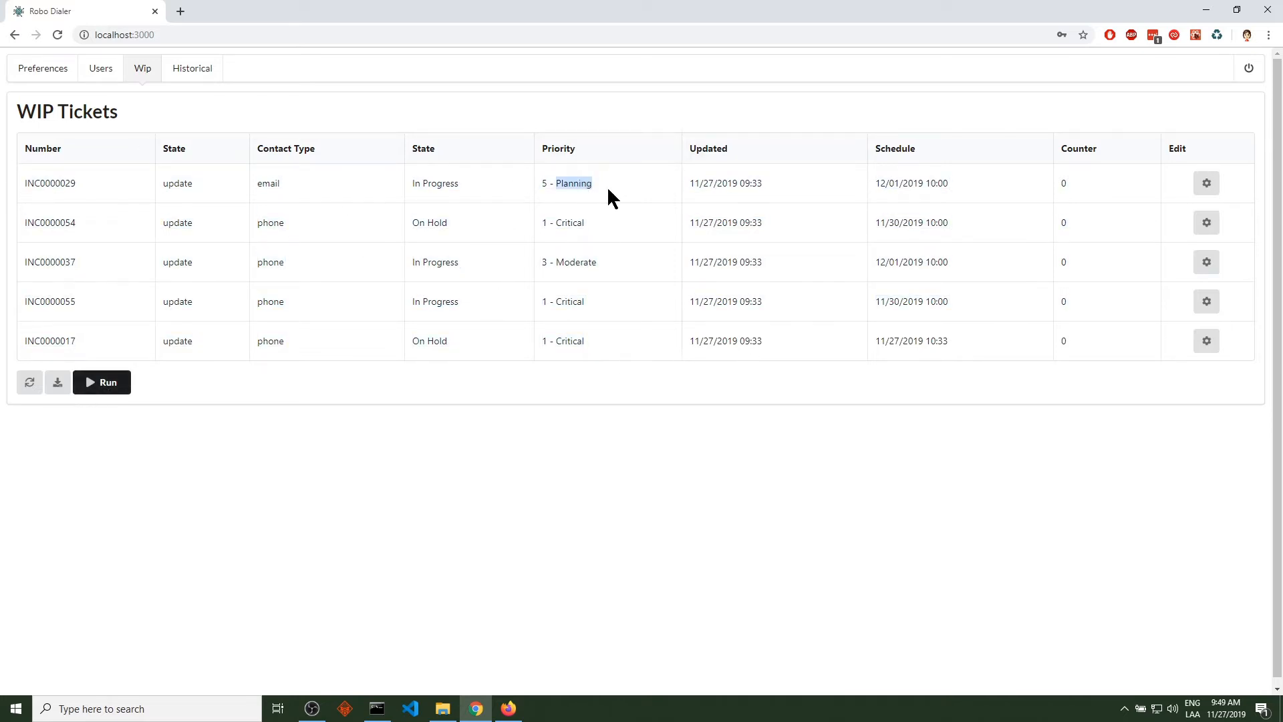
{"action": "double_click", "coordinate": [272, 182]}
Step: Search the historical tickets from 11/11/2019 to 11/27/2019
{"action": "left_click", "coordinate": [191, 75]}
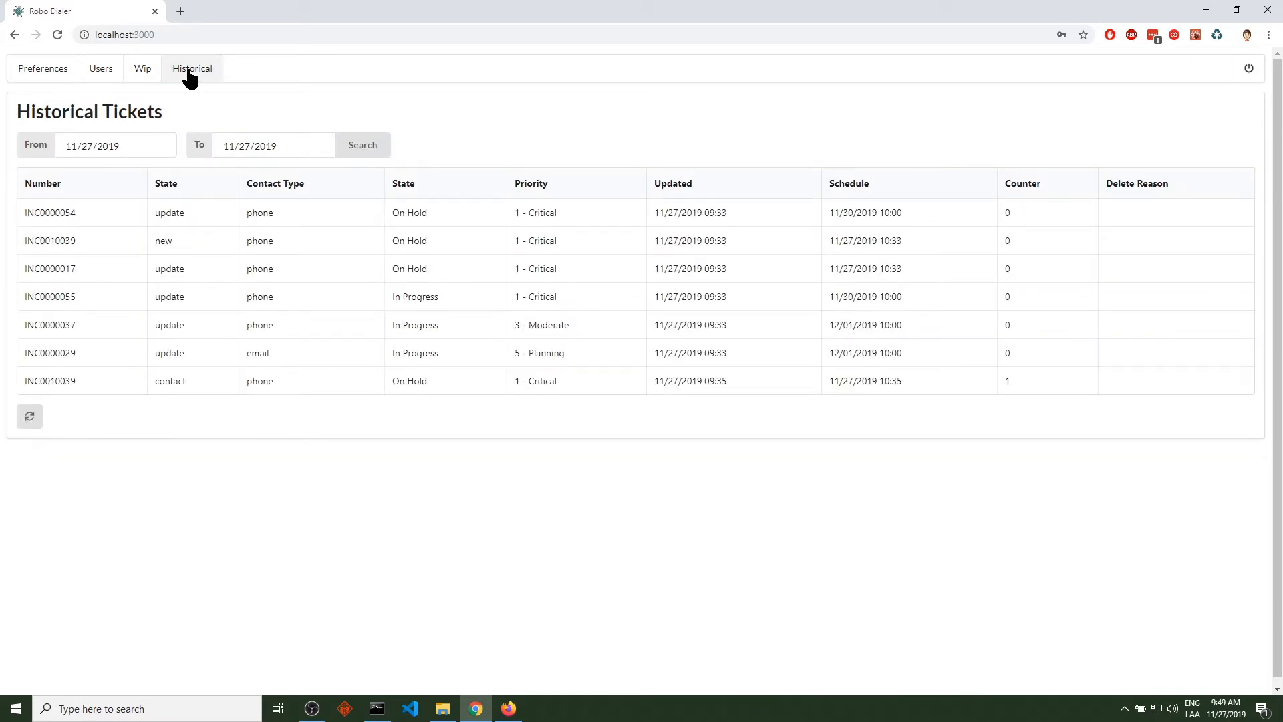
{"action": "left_click", "coordinate": [161, 143]}
{"action": "left_click", "coordinate": [98, 237]}
{"action": "left_click", "coordinate": [358, 148]}
Step: Examine the deleted INC0010035 entry and its delete reason in the history, and return to the WIP tickets
{"action": "scroll", "coordinate": [736, 452], "scroll_direction": "down", "scroll_amount": 5}
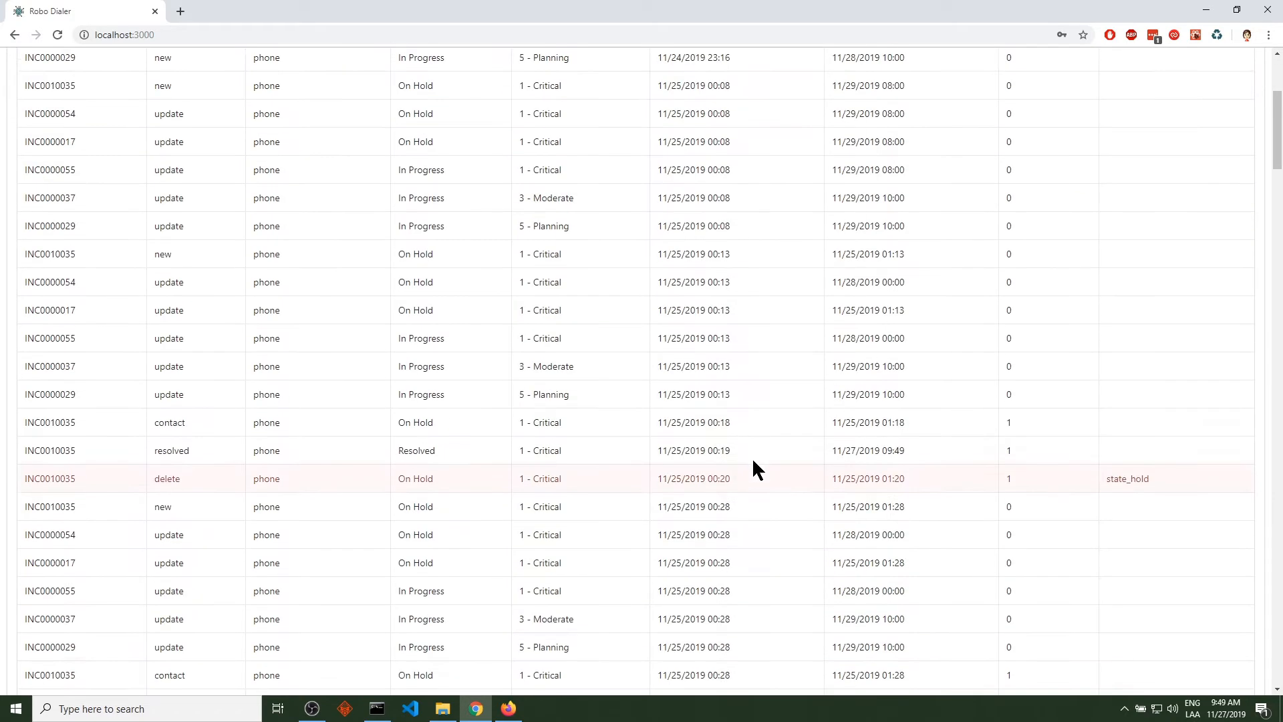
{"action": "double_click", "coordinate": [64, 411]}
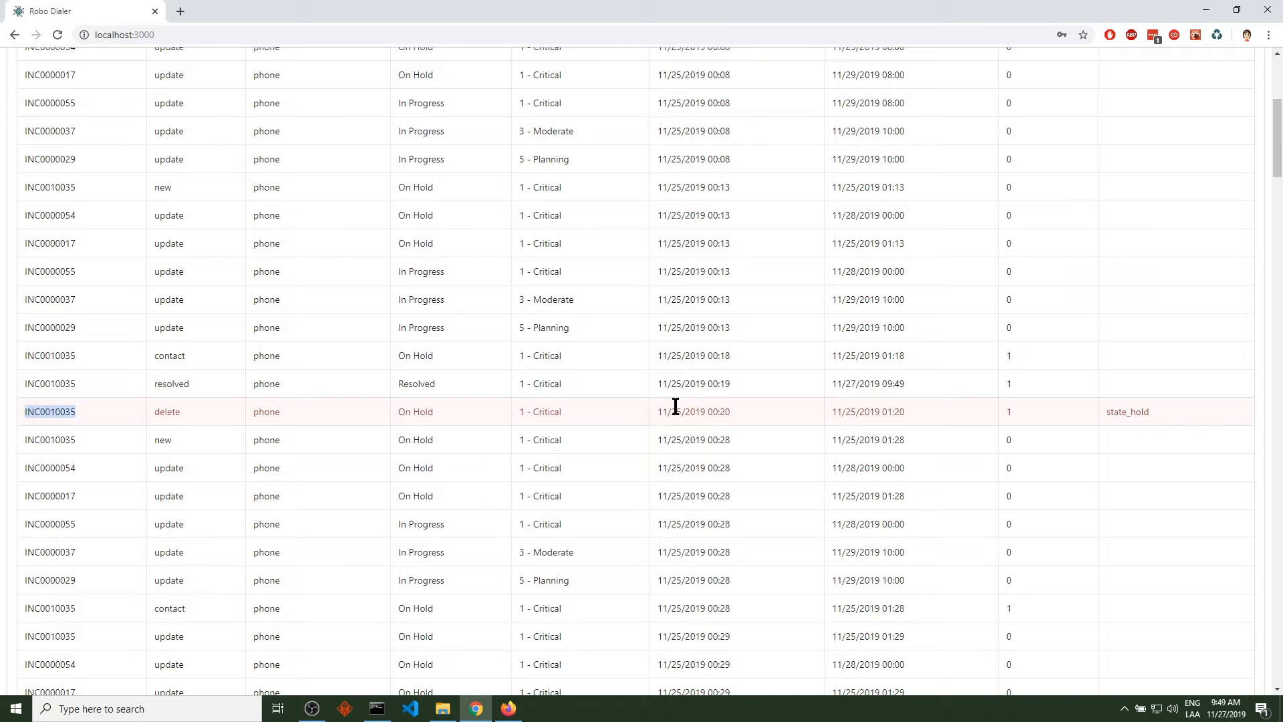
{"action": "double_click", "coordinate": [1120, 416]}
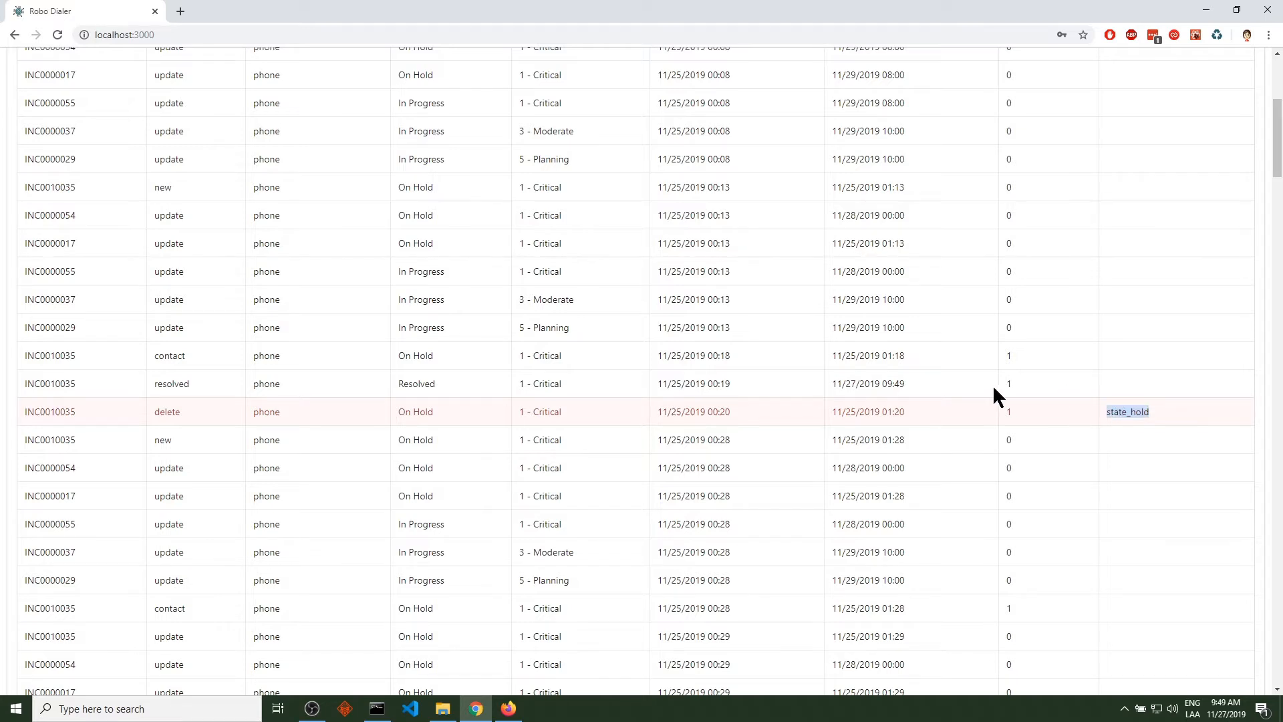
{"action": "scroll", "coordinate": [143, 431], "scroll_direction": "up", "scroll_amount": 5}
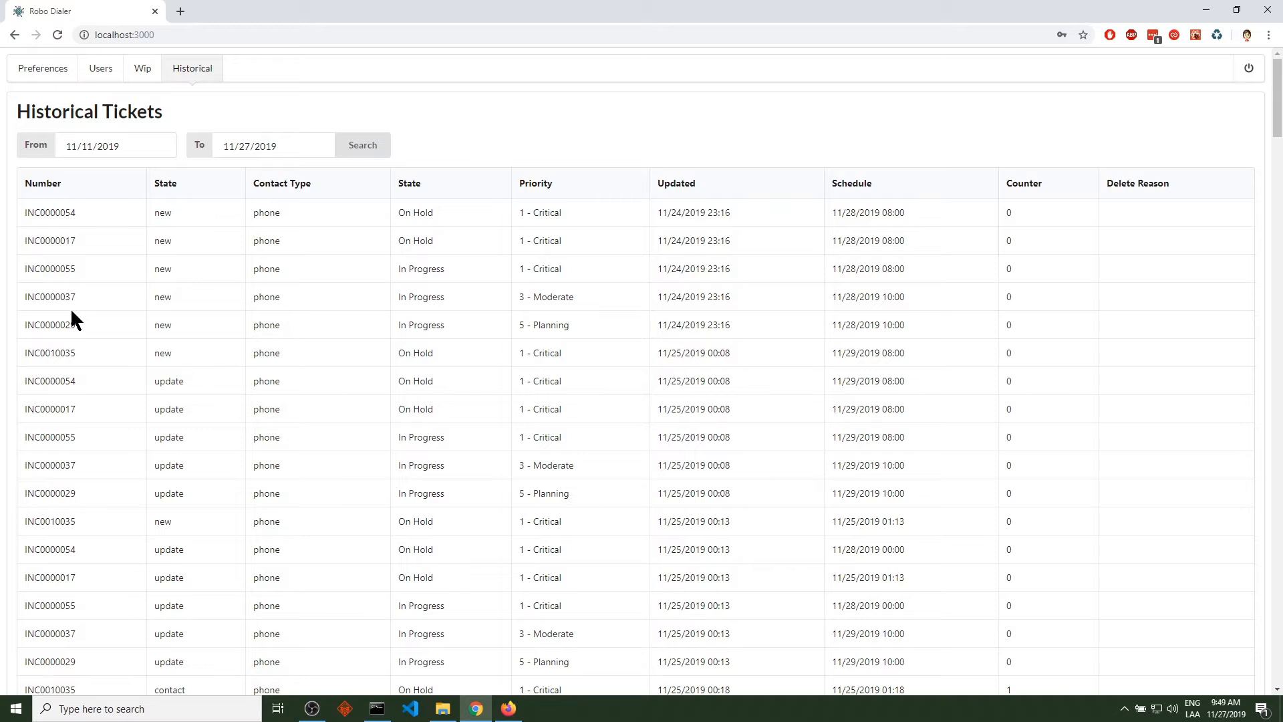
{"action": "left_click", "coordinate": [143, 69]}
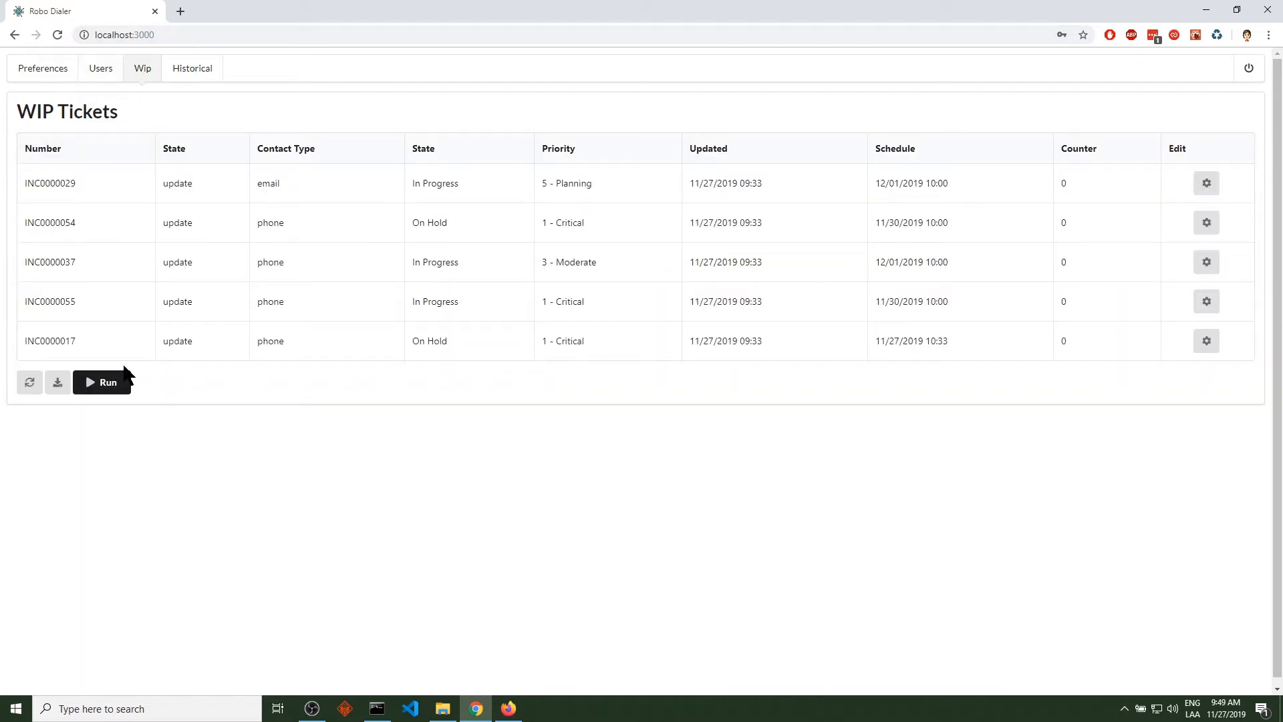
Step: Switch to ServiceNow in Firefox and start a new incident with the caller's name filled in
{"action": "left_click", "coordinate": [509, 708]}
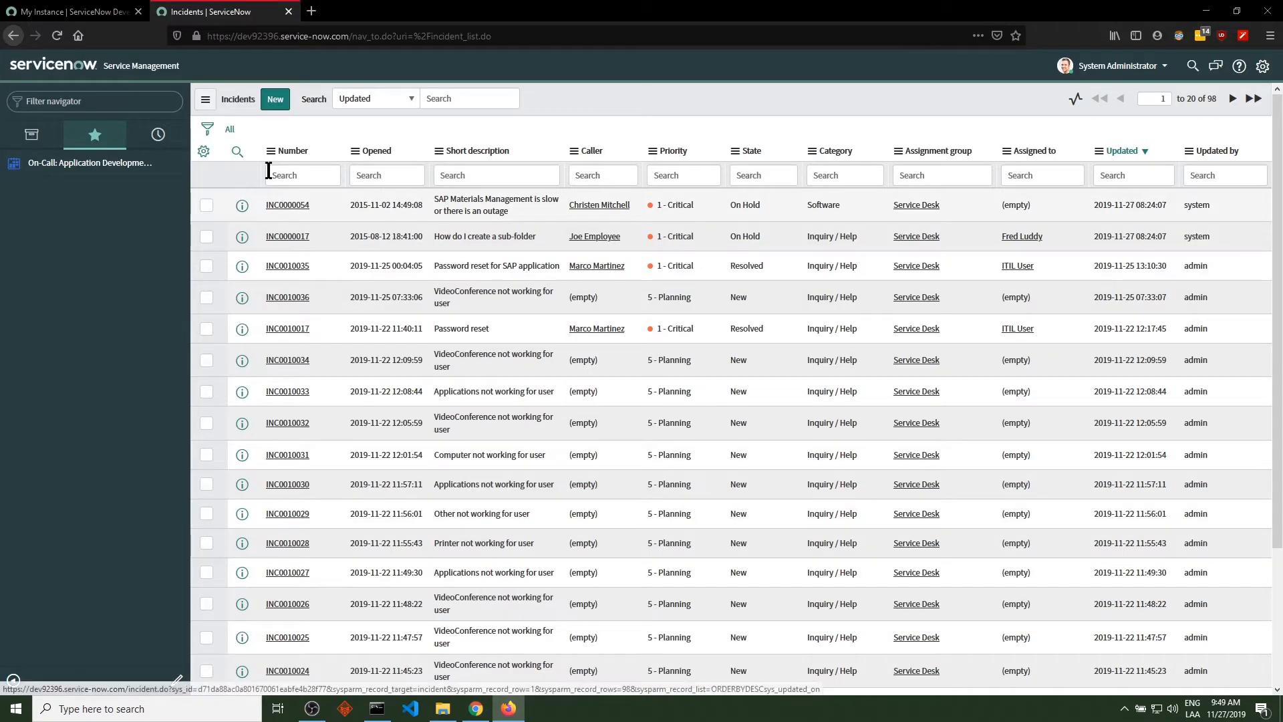
{"action": "left_click", "coordinate": [275, 106]}
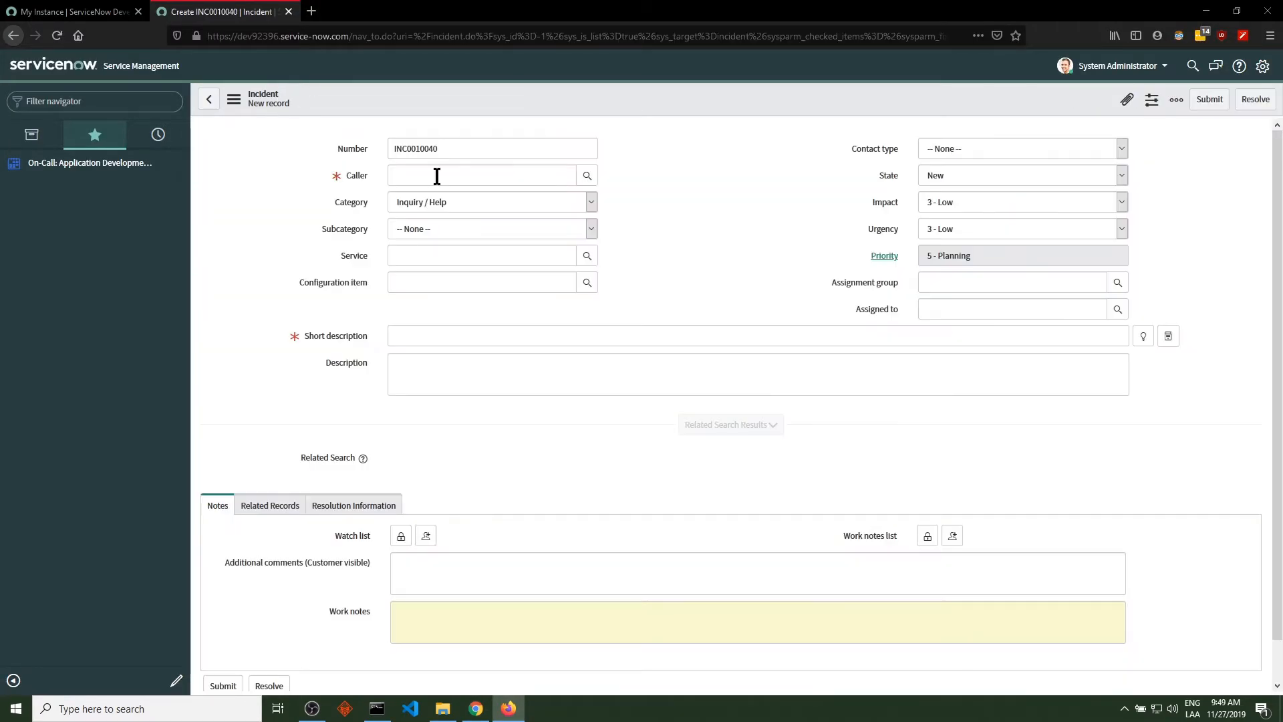
{"action": "left_click", "coordinate": [437, 176]}
{"action": "type", "text": "marco"}
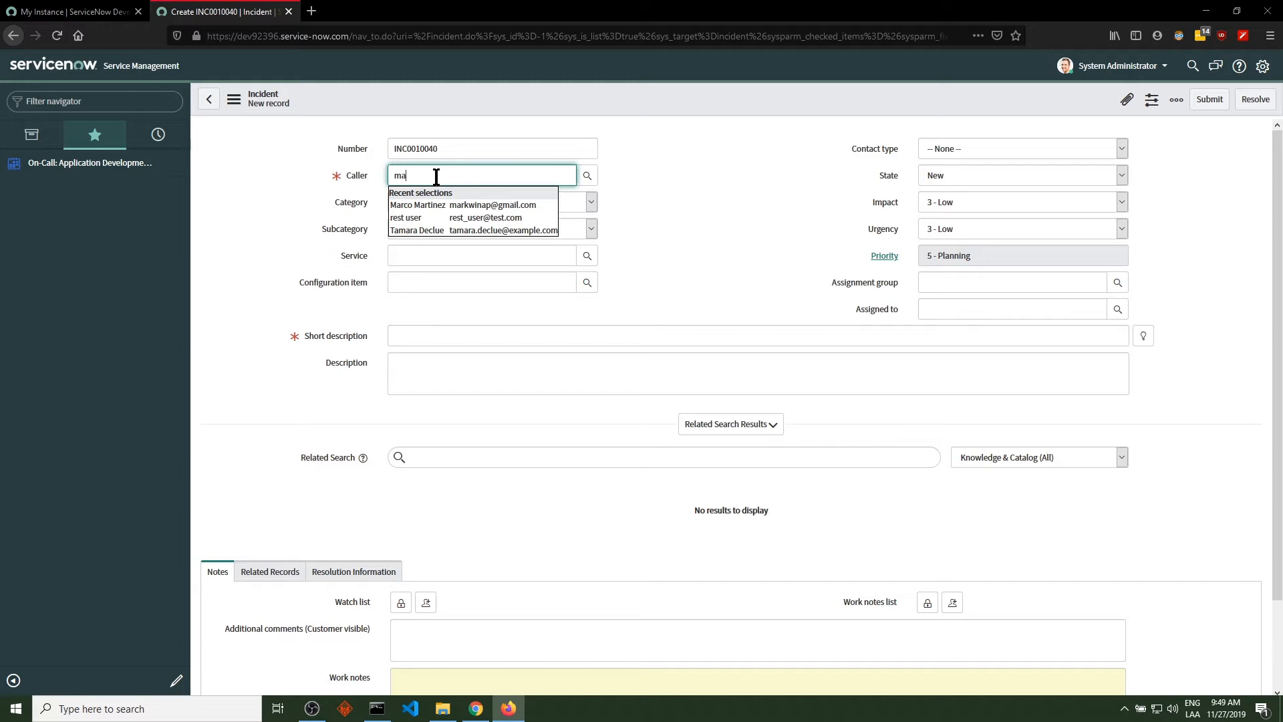
{"action": "left_click", "coordinate": [436, 204]}
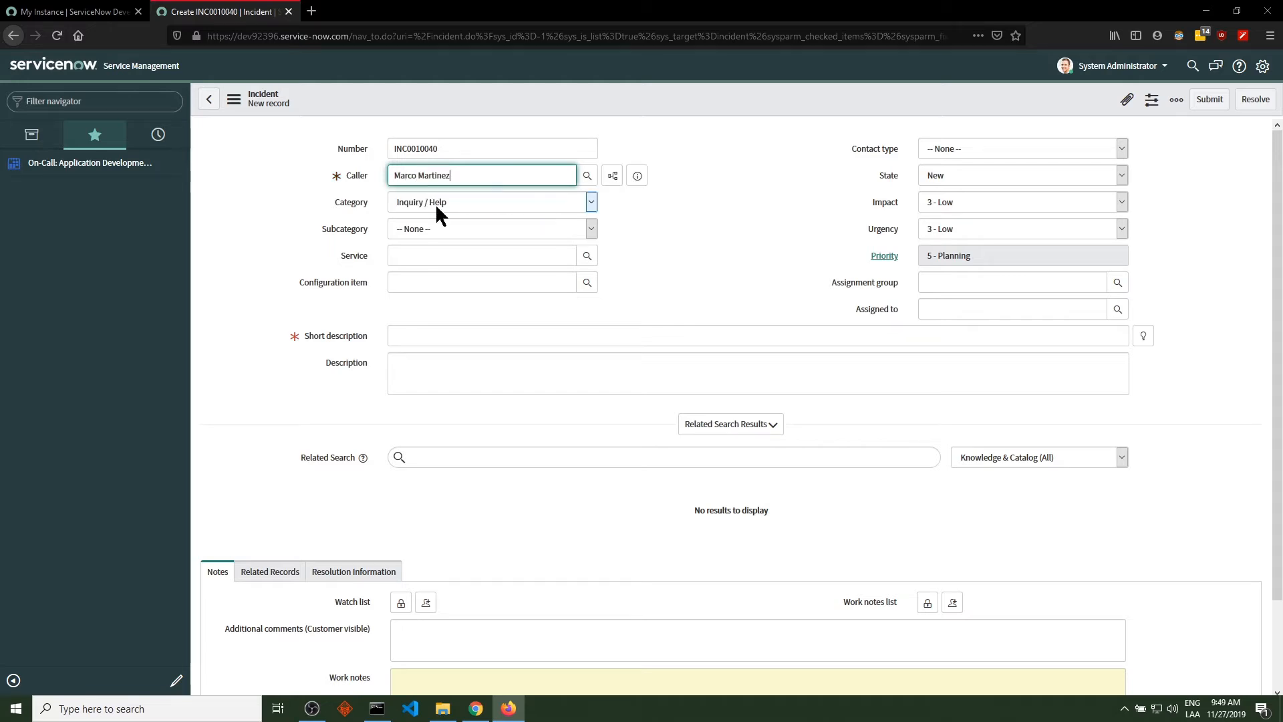
Step: Set the incident's subcategory to Internal Application and both its service and configuration item to Password Reset
{"action": "left_click", "coordinate": [443, 226]}
{"action": "left_click", "coordinate": [444, 294]}
{"action": "left_click", "coordinate": [435, 260]}
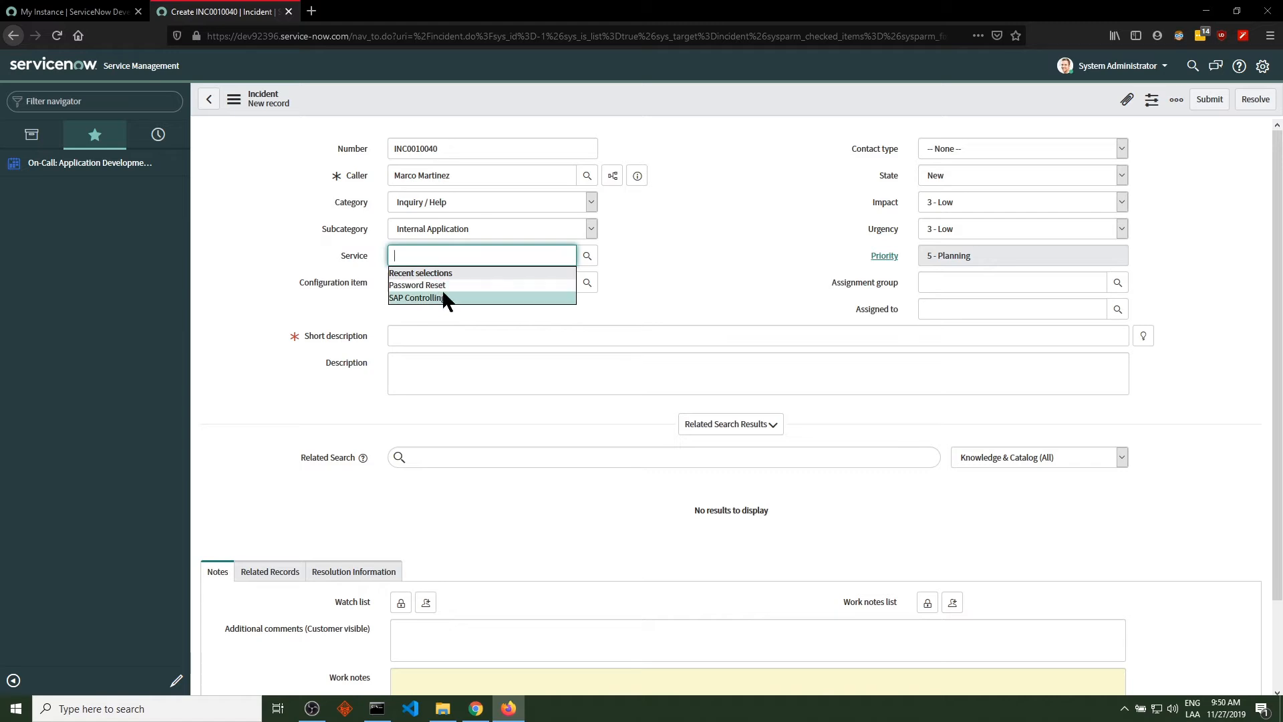
{"action": "left_click", "coordinate": [443, 286]}
{"action": "left_click", "coordinate": [443, 283]}
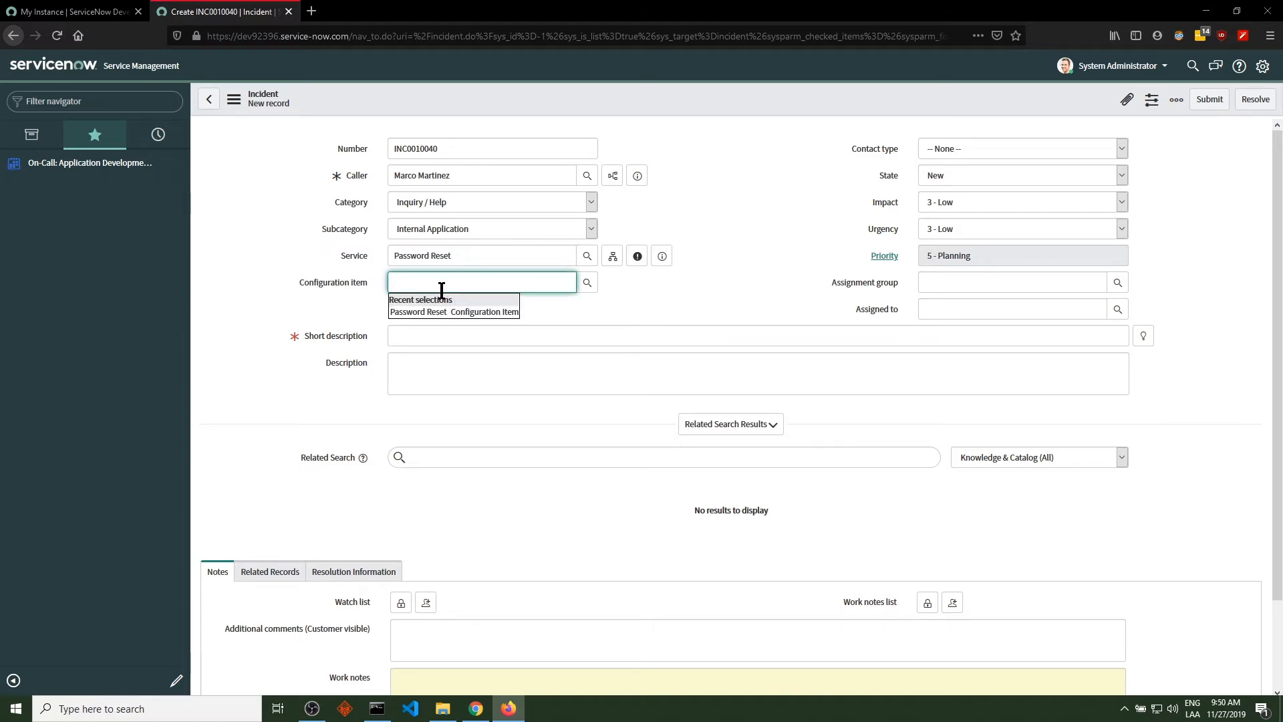
{"action": "left_click", "coordinate": [443, 313]}
Step: Enter "SAP Password reset" as the incident's short description
{"action": "left_click", "coordinate": [446, 329]}
{"action": "type", "text": "P"}
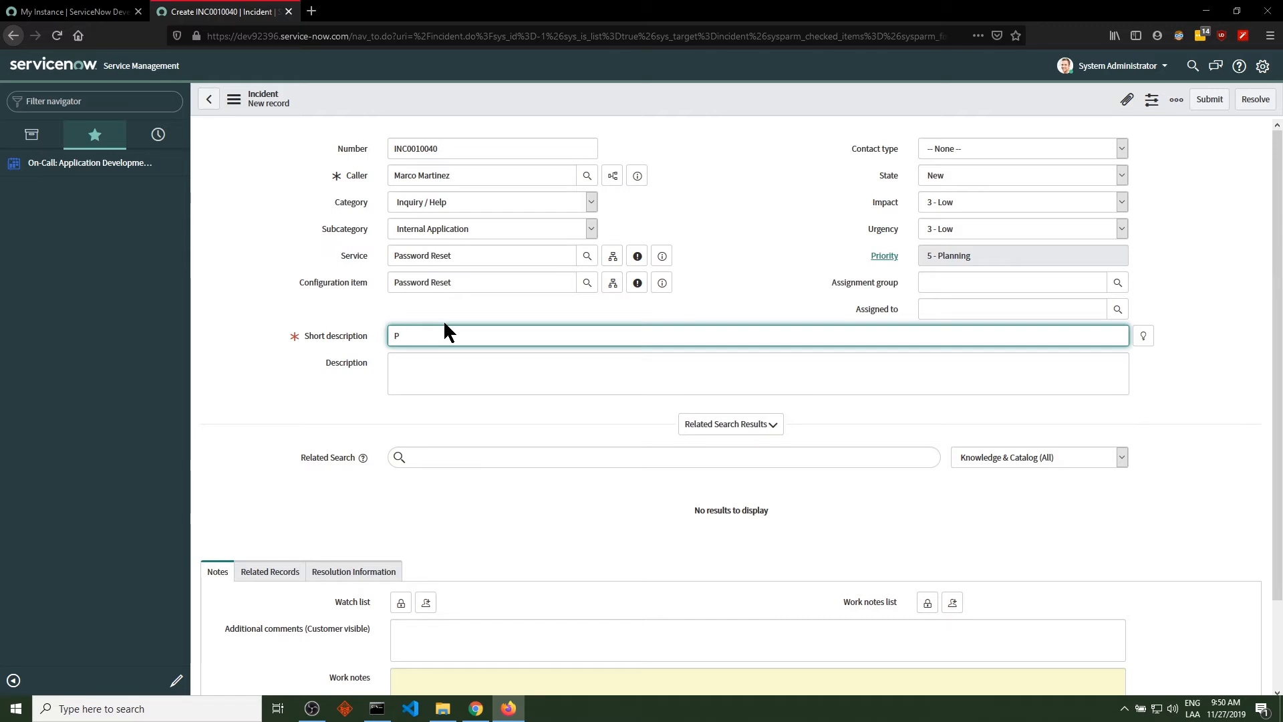
{"action": "key", "text": "BackSpace"}
{"action": "type", "text": "SAP Password"}
{"action": "type", "text": "reset"}
Step: Enter the description "User contacted the SD for resting his SAP password", applying the spelling suggestion for the misspelled word
{"action": "left_click", "coordinate": [492, 370]}
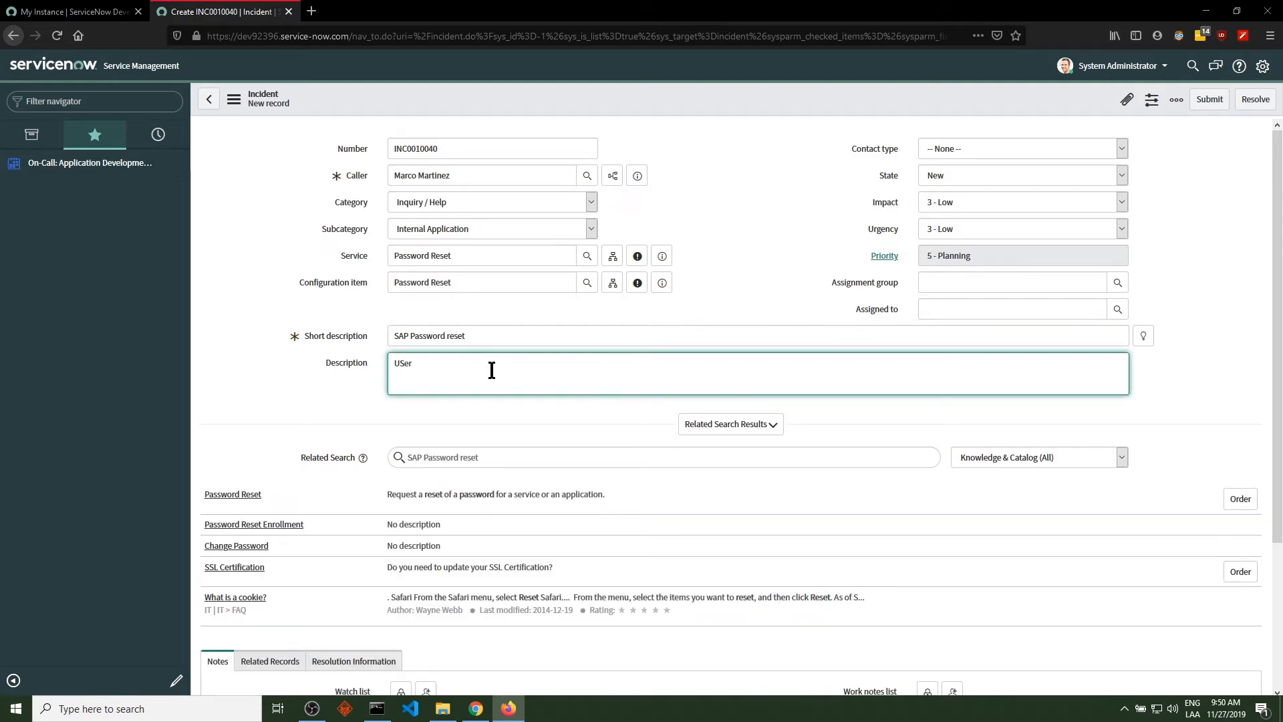
{"action": "type", "text": "User contacted the SD for reseting"}
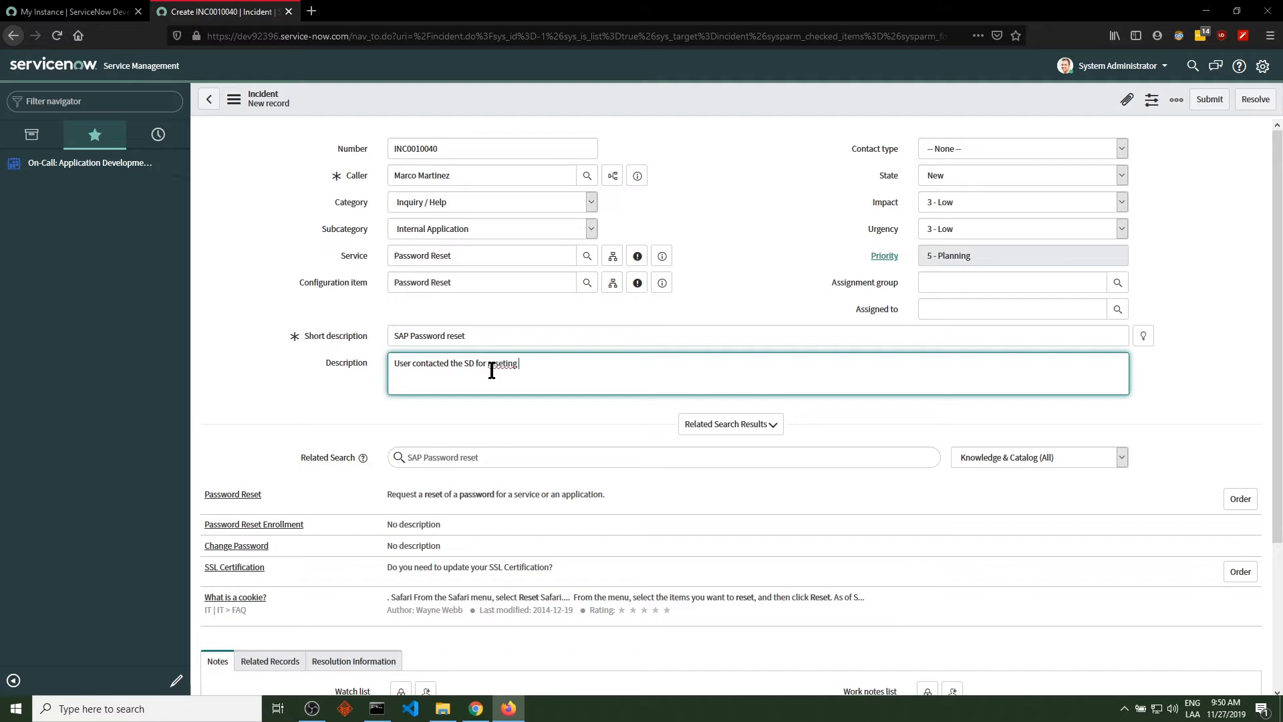
{"action": "type", "text": " his o"}
{"action": "type", "text": "AP password"}
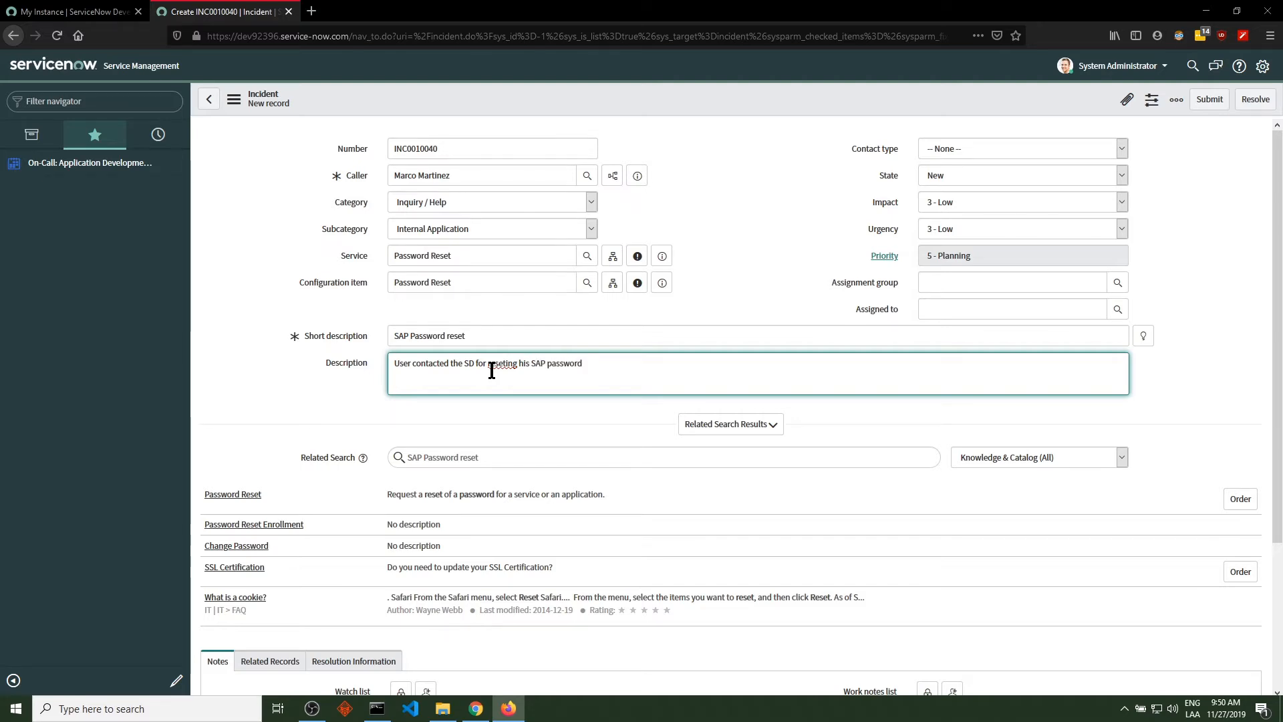
{"action": "right_click", "coordinate": [492, 370]}
{"action": "left_click", "coordinate": [530, 374]}
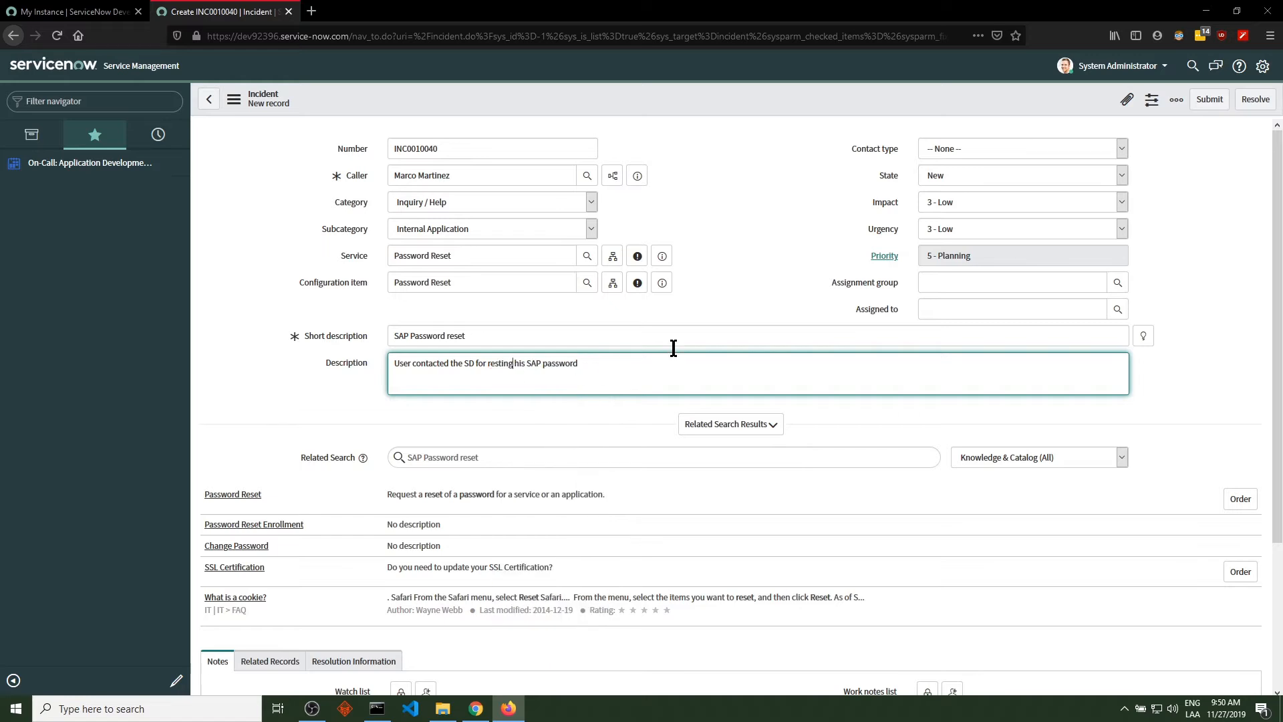
Step: Set the incident's state to On Hold with reason Awaiting Caller and its contact type to Email
{"action": "left_click", "coordinate": [957, 175]}
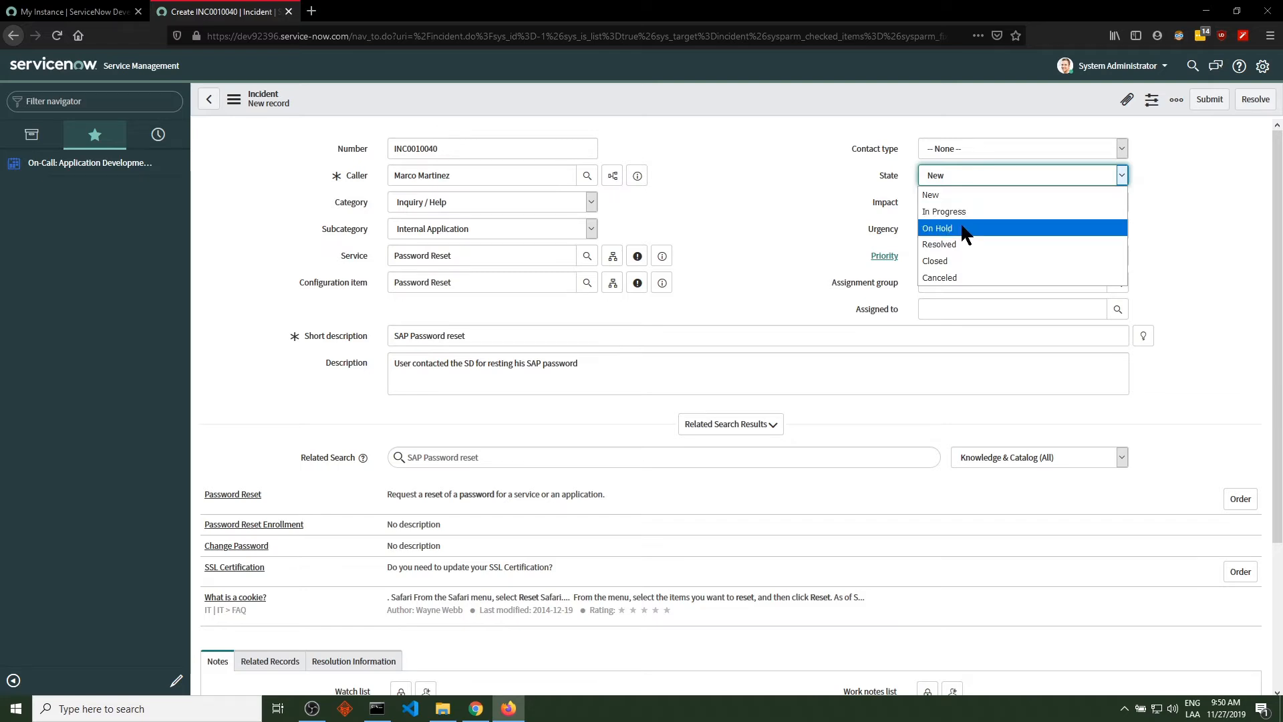
{"action": "left_click", "coordinate": [963, 229]}
{"action": "left_click", "coordinate": [964, 202]}
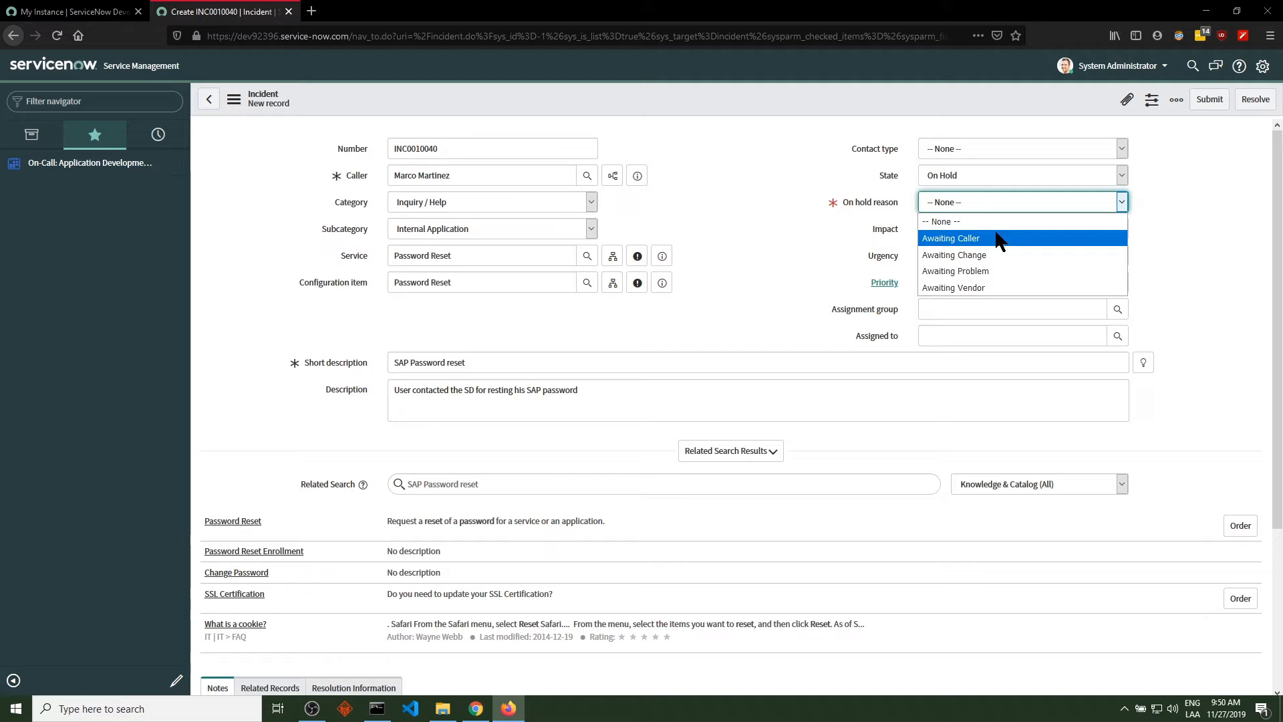
{"action": "left_click", "coordinate": [989, 148]}
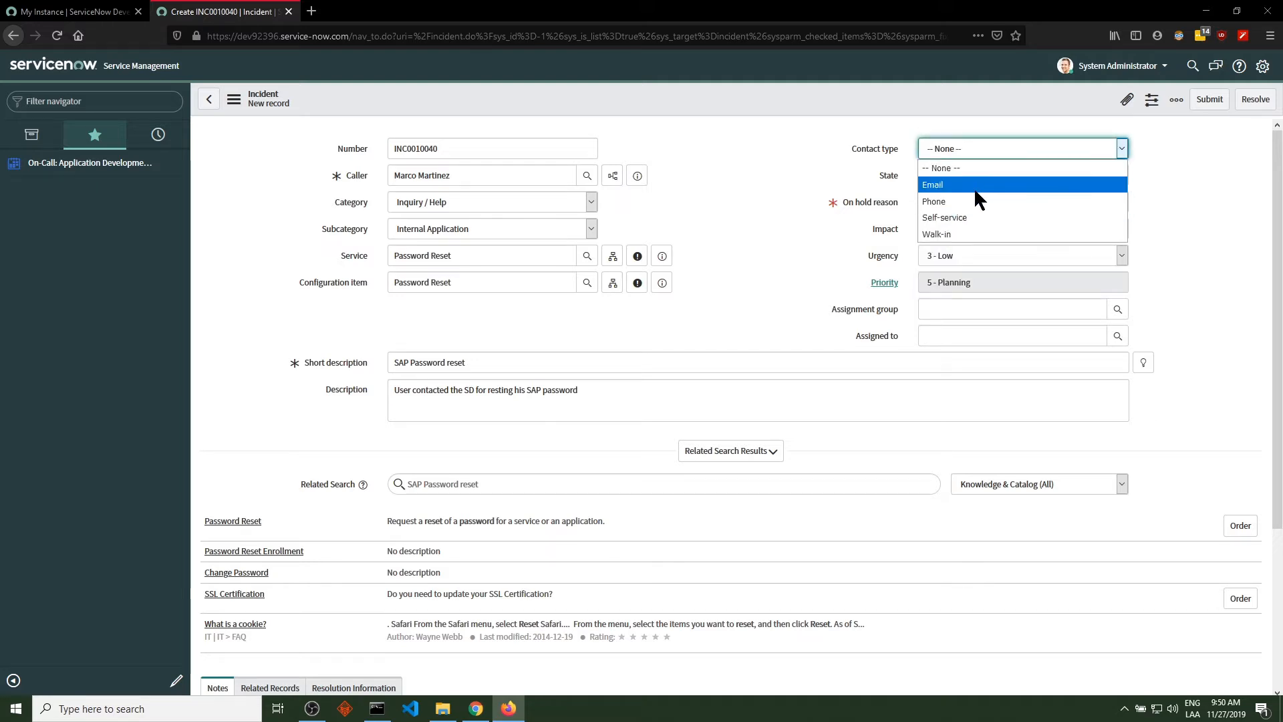
{"action": "left_click", "coordinate": [963, 187]}
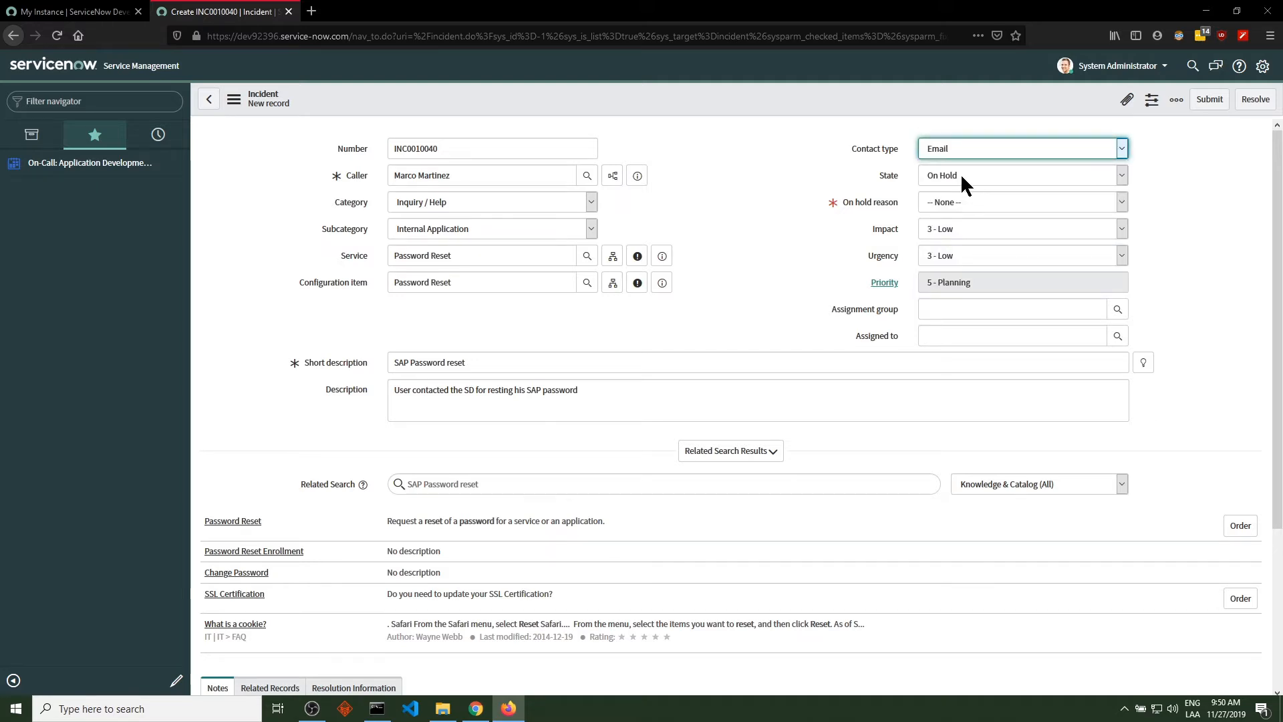
{"action": "left_click", "coordinate": [974, 199]}
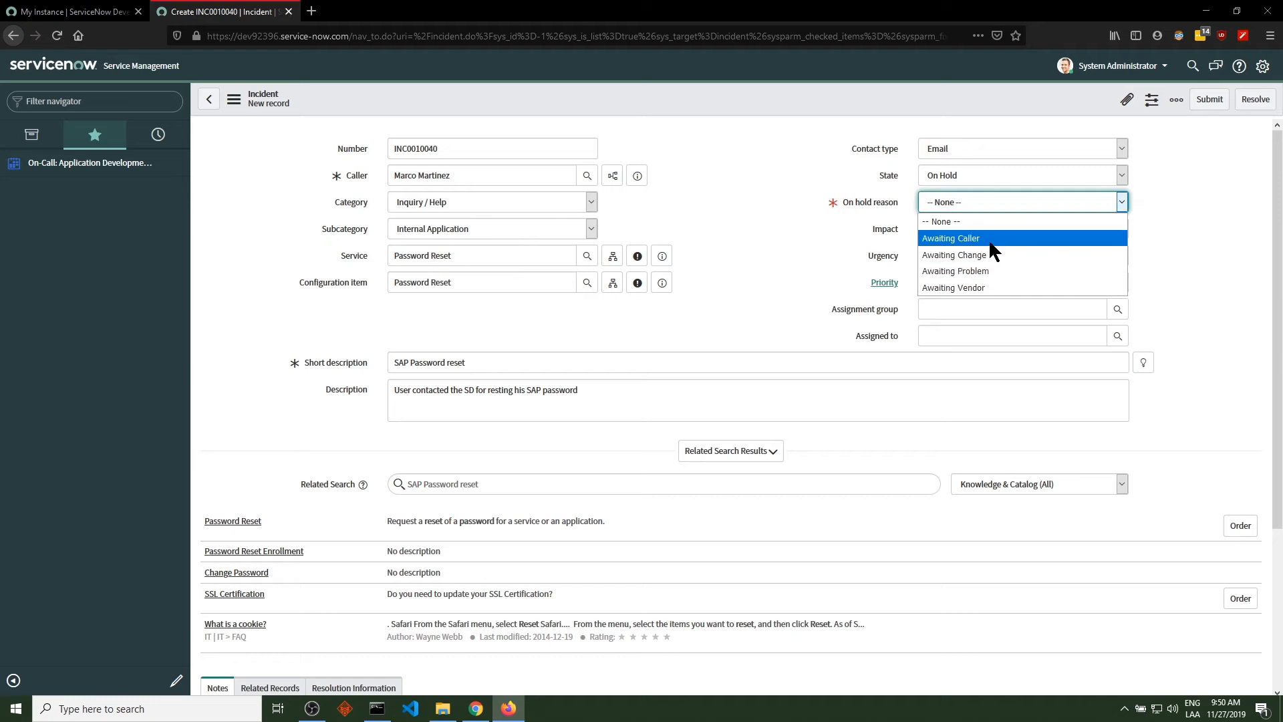
{"action": "left_click", "coordinate": [989, 239]}
Step: Set both the impact and the urgency of the incident to 1 - High
{"action": "left_click", "coordinate": [984, 226]}
{"action": "left_click", "coordinate": [973, 249]}
{"action": "left_click", "coordinate": [976, 253]}
{"action": "left_click", "coordinate": [985, 276]}
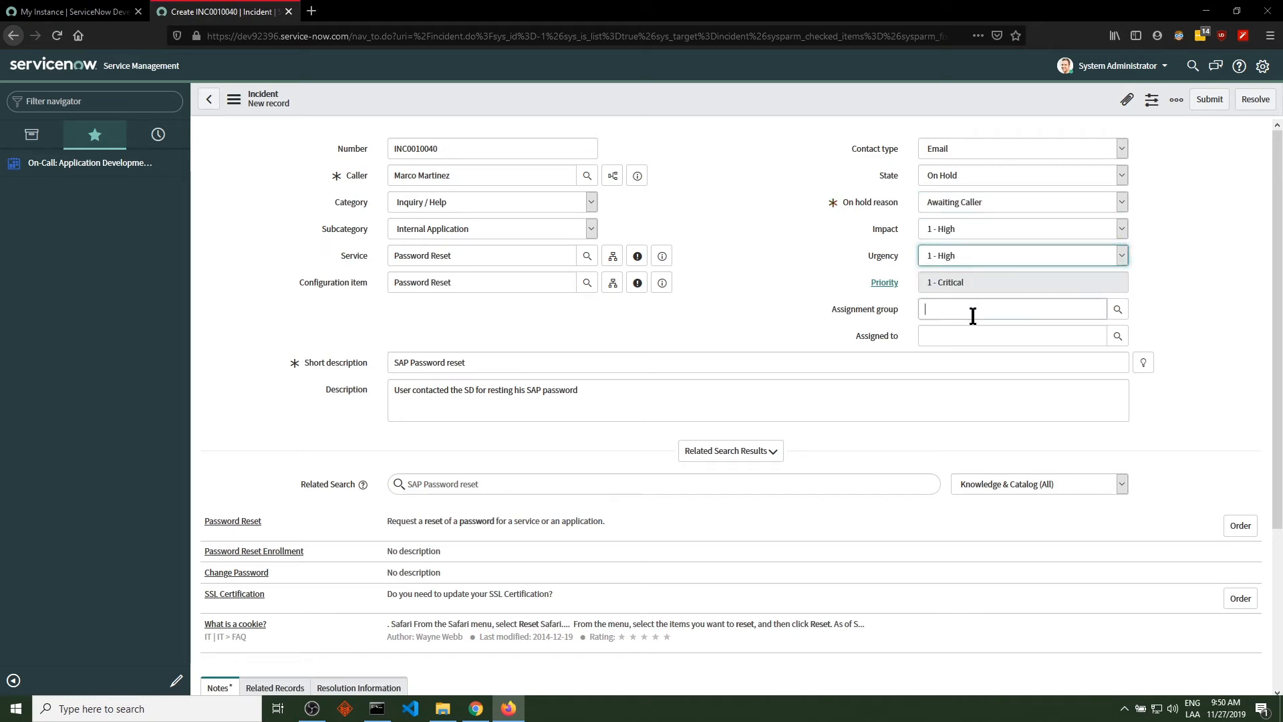
Step: Assign the incident to the Service Desk group and to ITIL User
{"action": "left_click", "coordinate": [969, 308]}
{"action": "left_click", "coordinate": [972, 338]}
{"action": "left_click", "coordinate": [967, 335]}
{"action": "type", "text": "i"}
{"action": "left_click", "coordinate": [966, 365]}
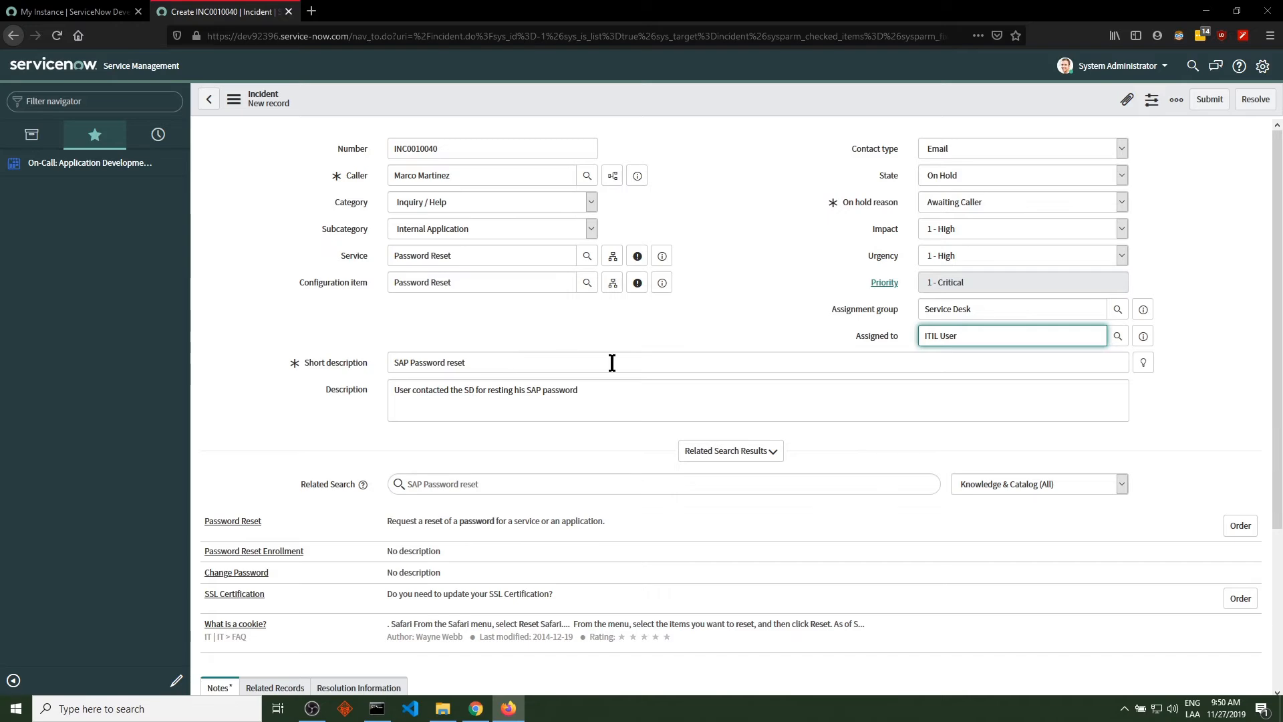
{"action": "scroll", "coordinate": [564, 361], "scroll_direction": "down", "scroll_amount": 3}
{"action": "scroll", "coordinate": [544, 524], "scroll_direction": "up", "scroll_amount": 3}
{"action": "scroll", "coordinate": [508, 479], "scroll_direction": "down", "scroll_amount": 3}
{"action": "scroll", "coordinate": [518, 480], "scroll_direction": "up", "scroll_amount": 3}
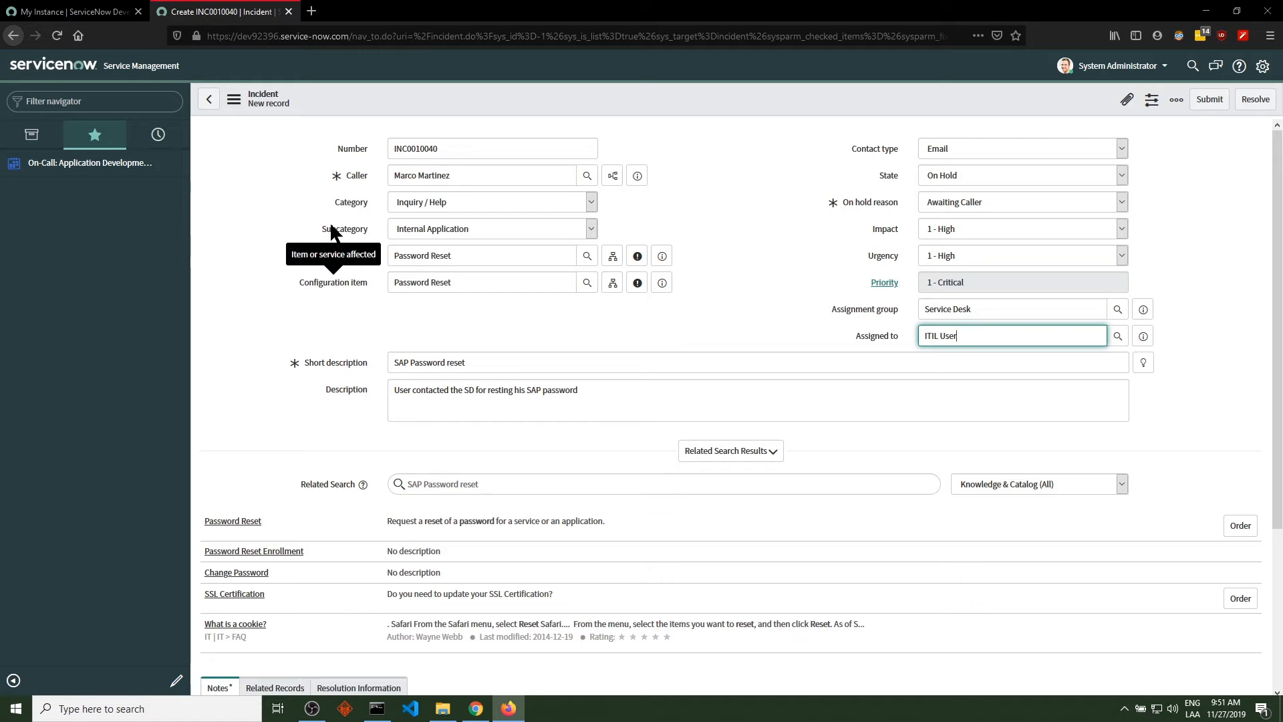
{"action": "scroll", "coordinate": [595, 479], "scroll_direction": "down", "scroll_amount": 3}
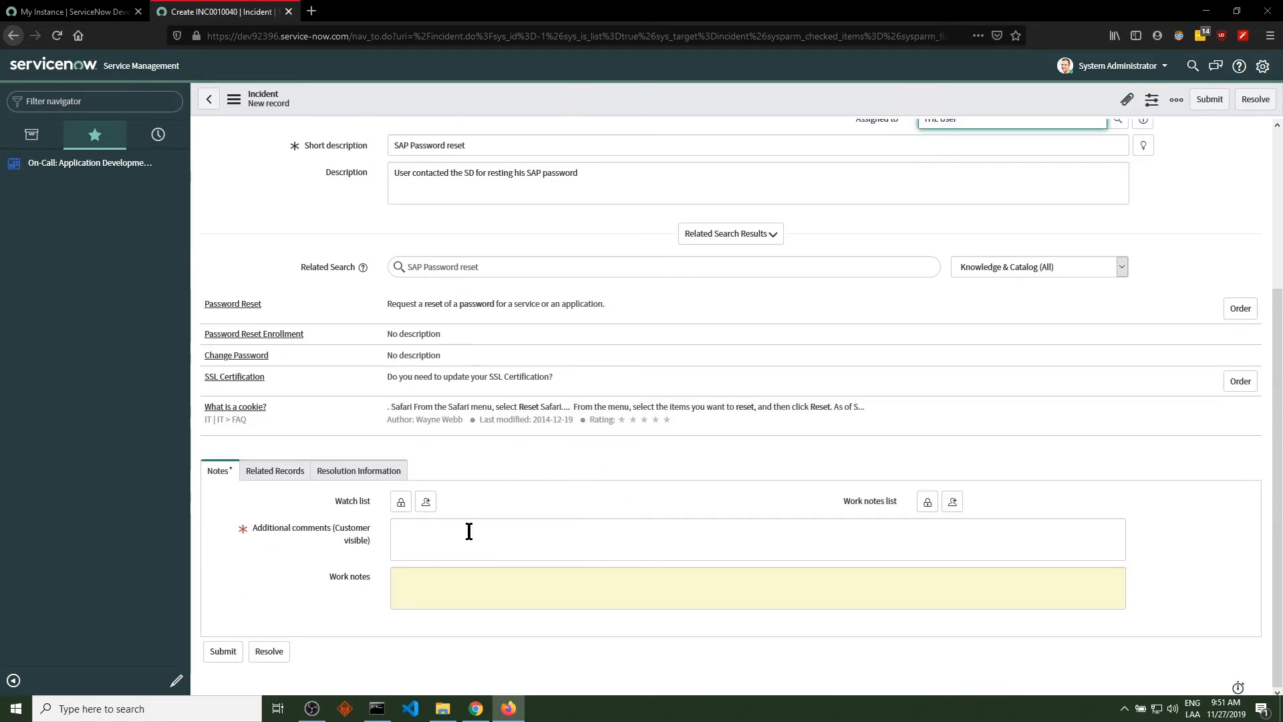
{"action": "scroll", "coordinate": [851, 410], "scroll_direction": "up", "scroll_amount": 3}
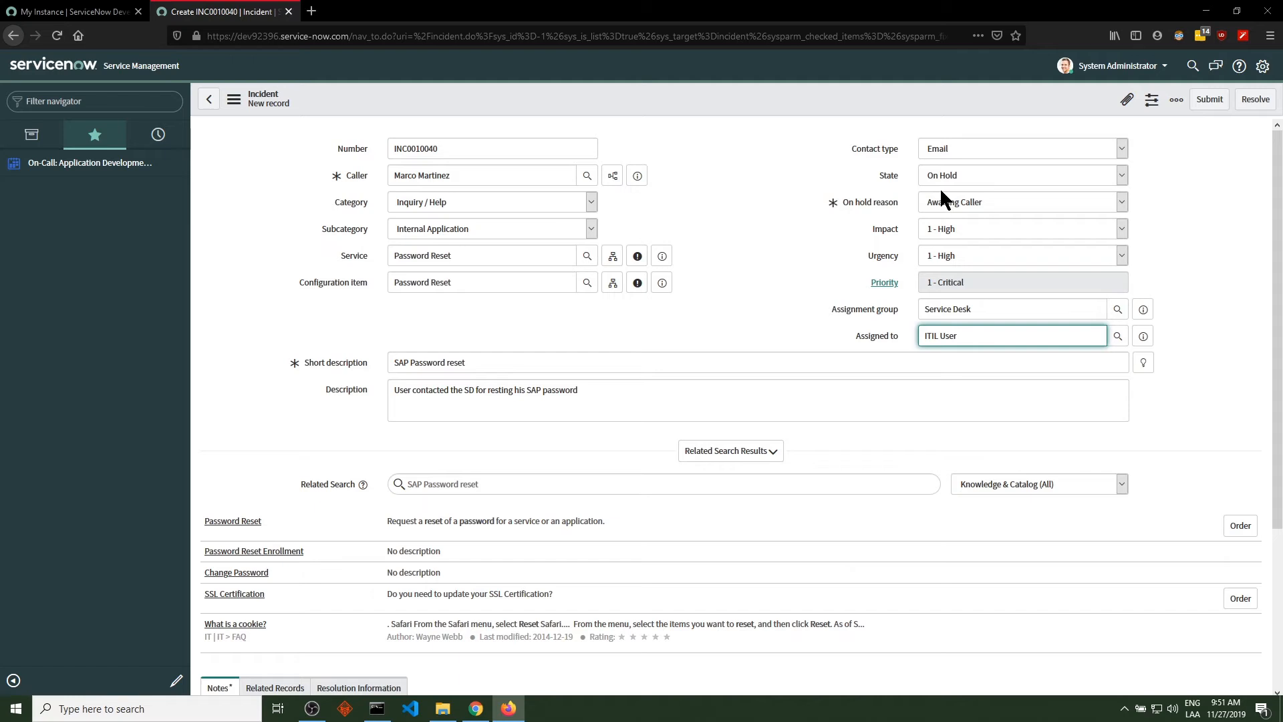
Step: Enter "Waiting for user confirmation" as the customer-visible additional comment, applying the spelling suggestion for the misspelled first word
{"action": "scroll", "coordinate": [854, 367], "scroll_direction": "down", "scroll_amount": 3}
{"action": "left_click", "coordinate": [470, 544]}
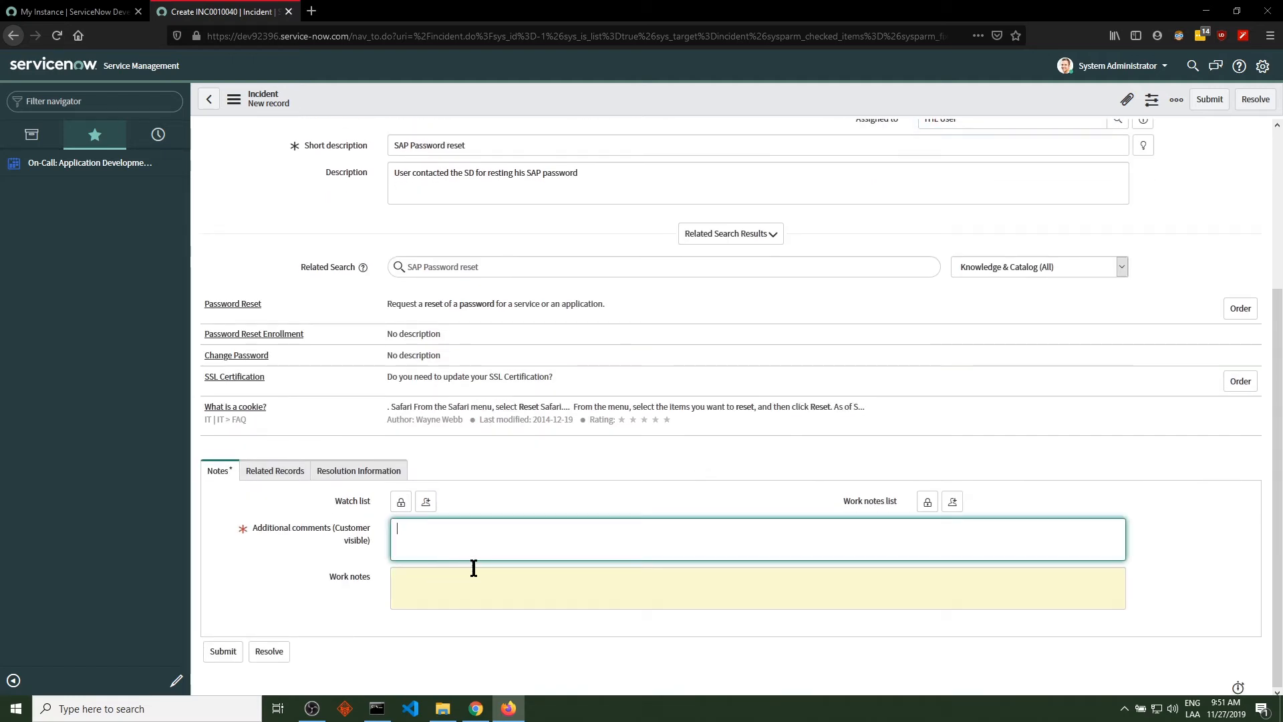
{"action": "scroll", "coordinate": [715, 511], "scroll_direction": "up", "scroll_amount": 2}
{"action": "scroll", "coordinate": [722, 501], "scroll_direction": "up", "scroll_amount": 1}
{"action": "scroll", "coordinate": [597, 524], "scroll_direction": "down", "scroll_amount": 3}
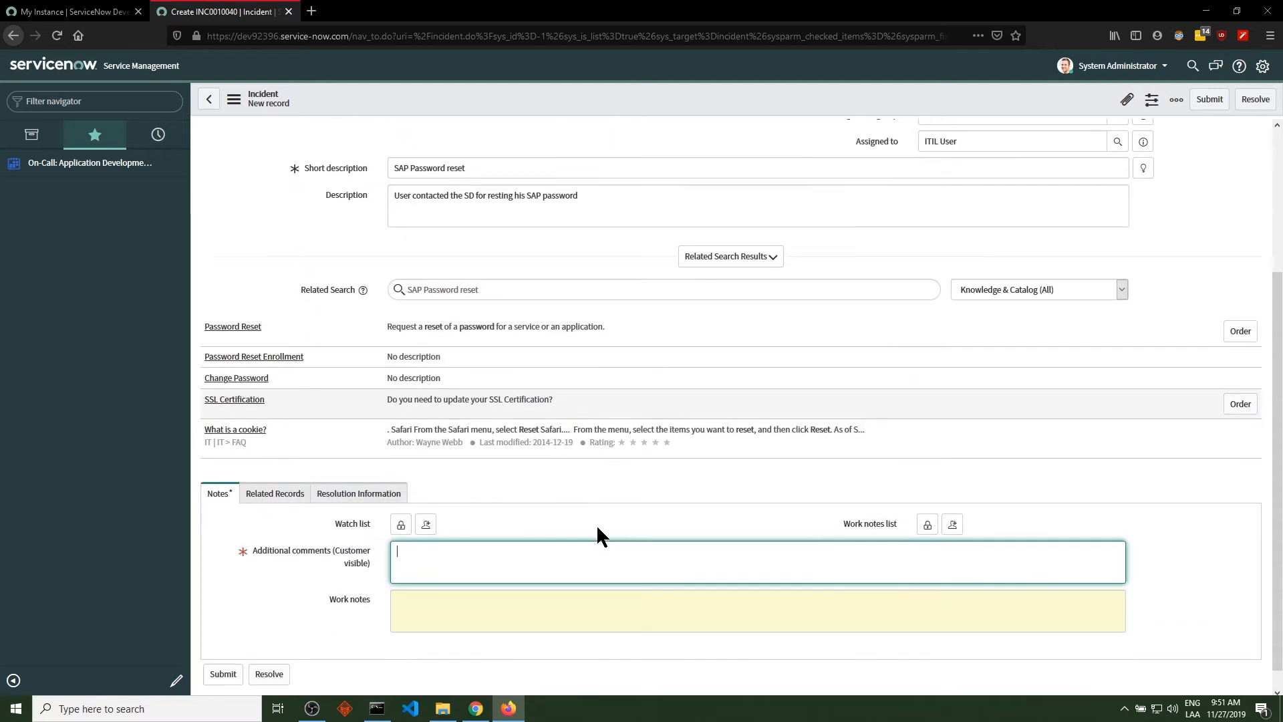
{"action": "type", "text": "Waiginf"}
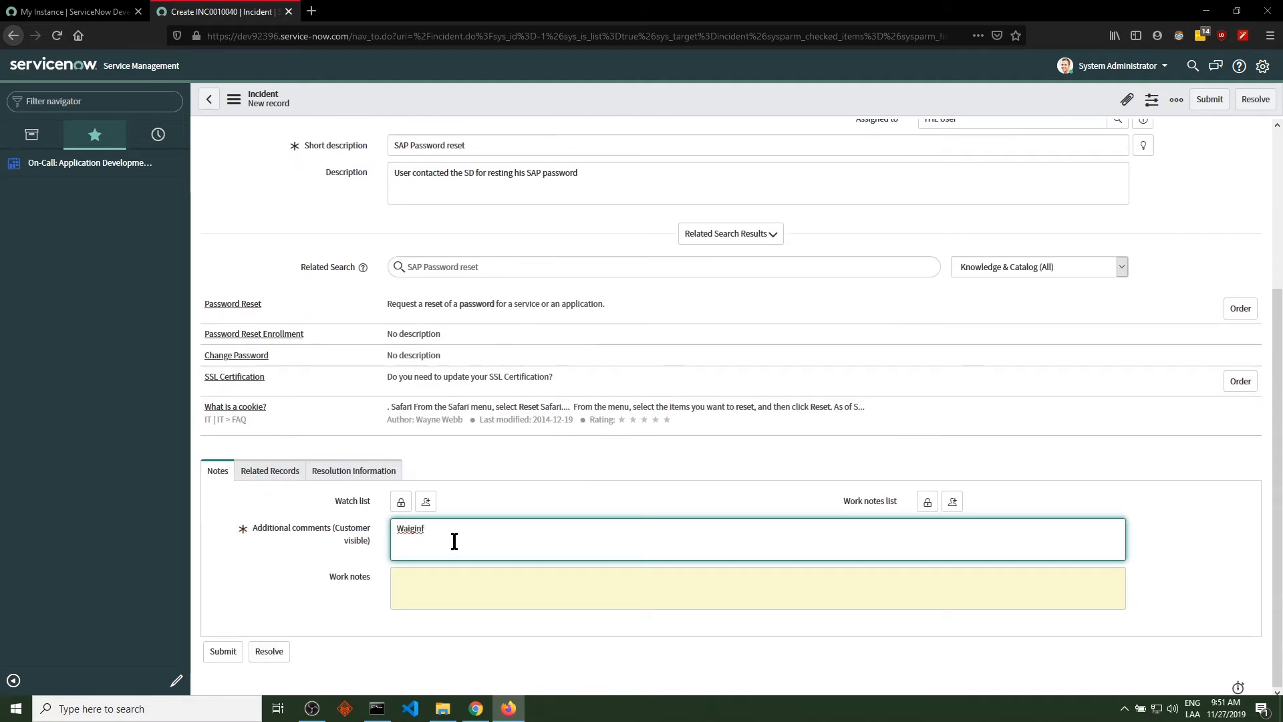
{"action": "type", "text": " for user confirmation"}
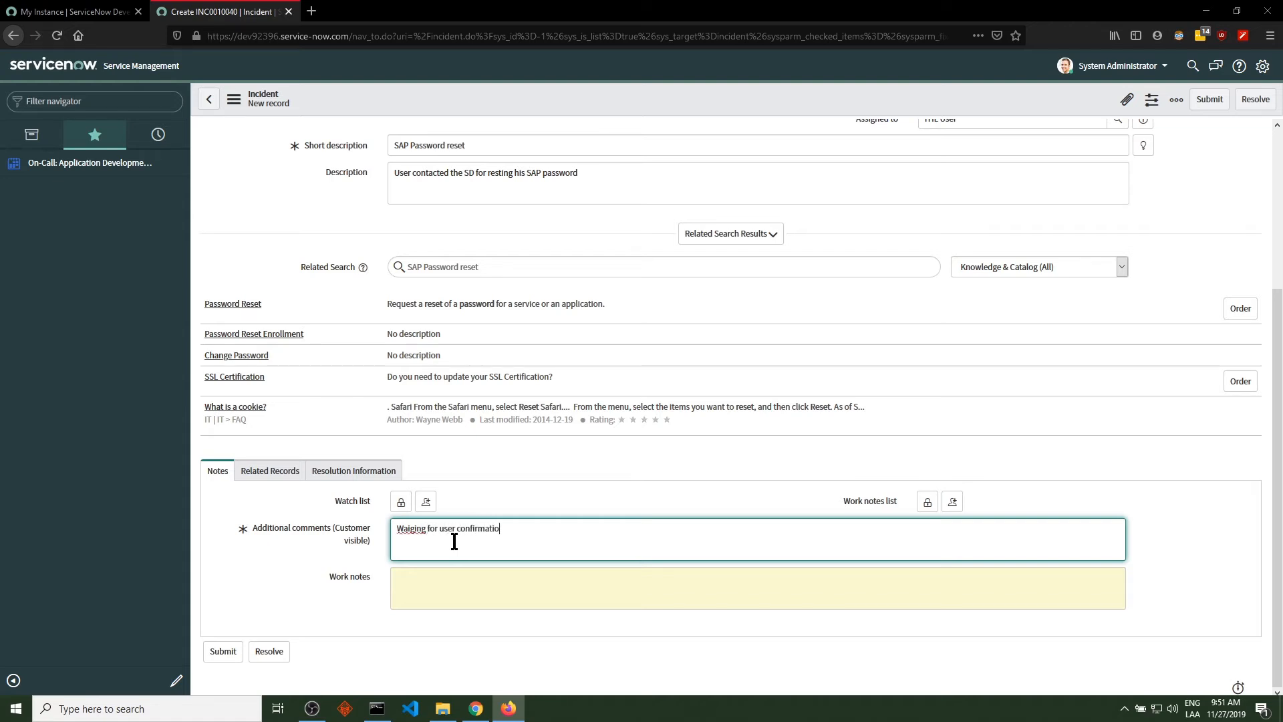
{"action": "key", "text": "ctrl+a"}
{"action": "right_click", "coordinate": [399, 528]}
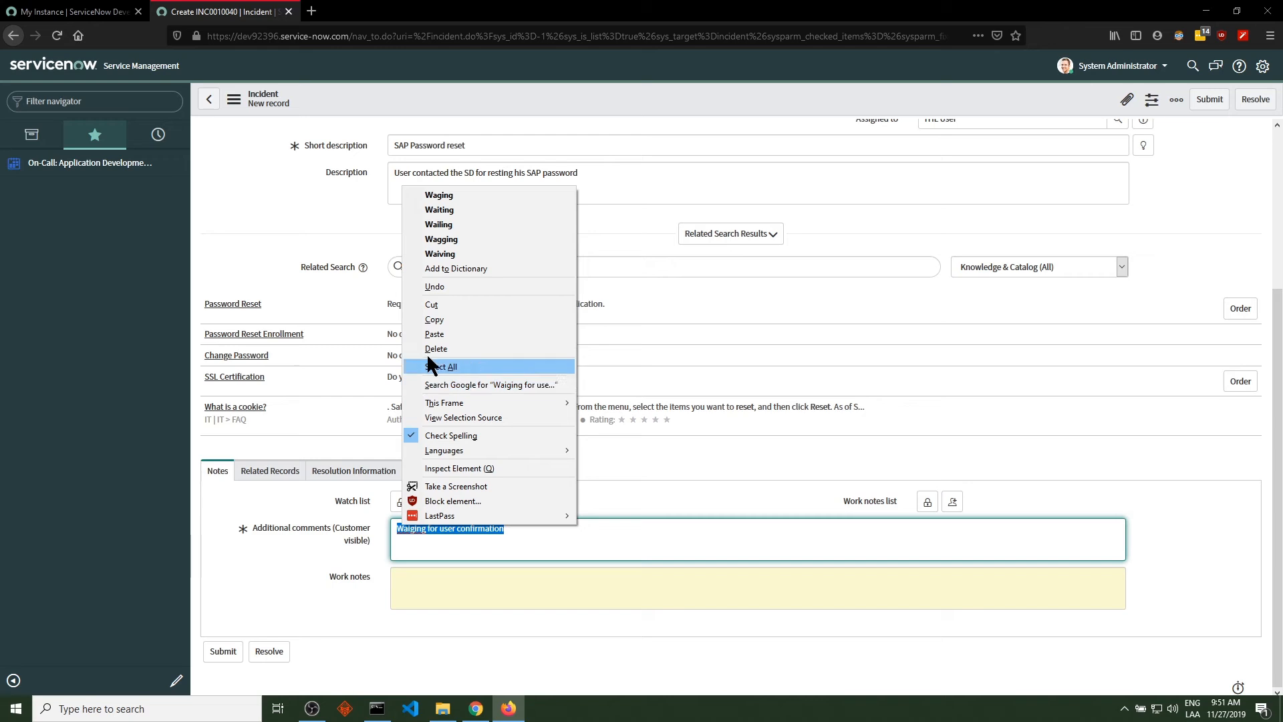
{"action": "left_click", "coordinate": [476, 206]}
Step: Copy the additional comment into the incident's work notes and submit the incident
{"action": "key", "text": "ctrl+a"}
{"action": "key", "text": "ctrl+c"}
{"action": "left_click", "coordinate": [475, 578]}
{"action": "key", "text": "ctrl+v"}
{"action": "scroll", "coordinate": [1006, 494], "scroll_direction": "up", "scroll_amount": 3}
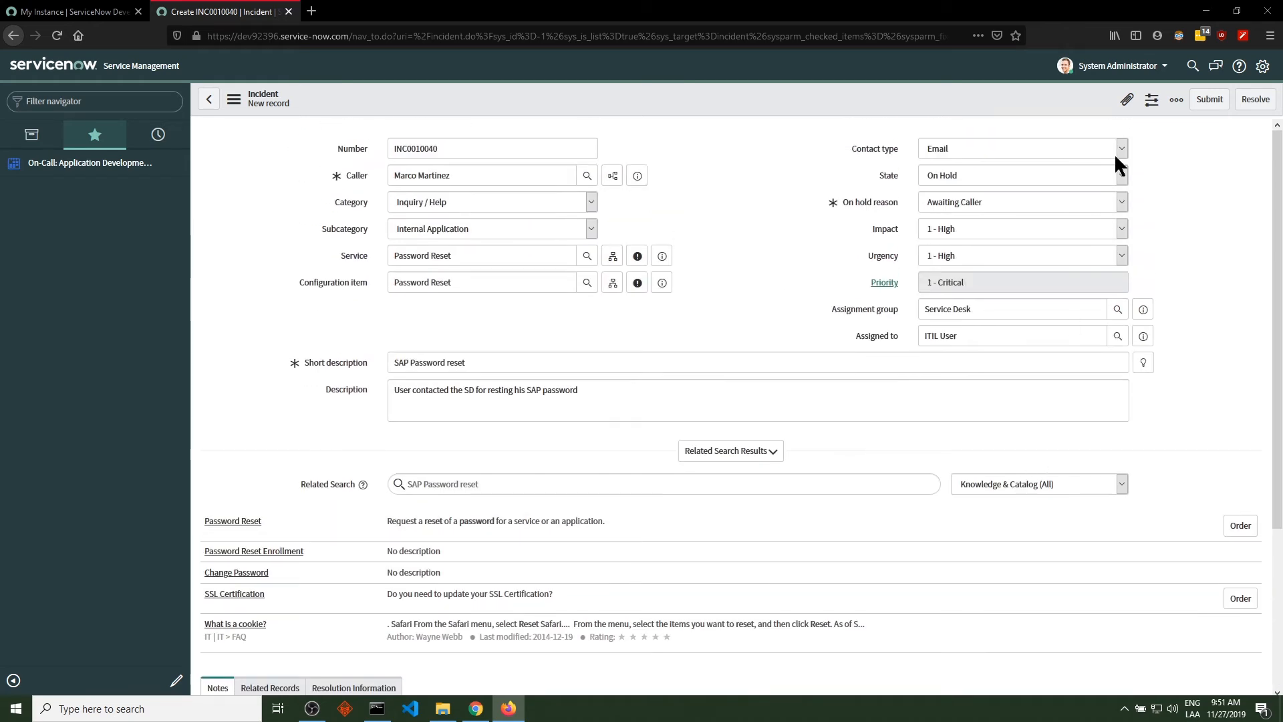
{"action": "left_click", "coordinate": [1212, 100]}
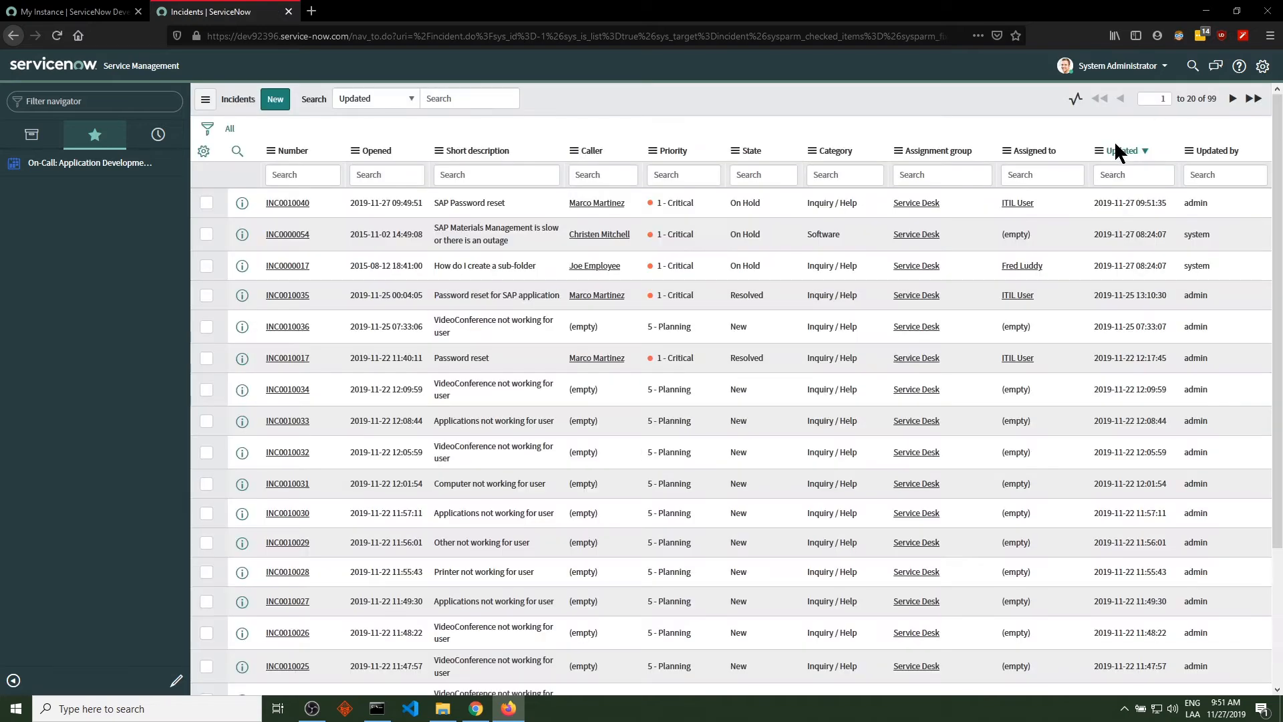
Step: Open the newly submitted "SAP Password reset" incident and review its fields and activity entries
{"action": "left_click", "coordinate": [279, 204]}
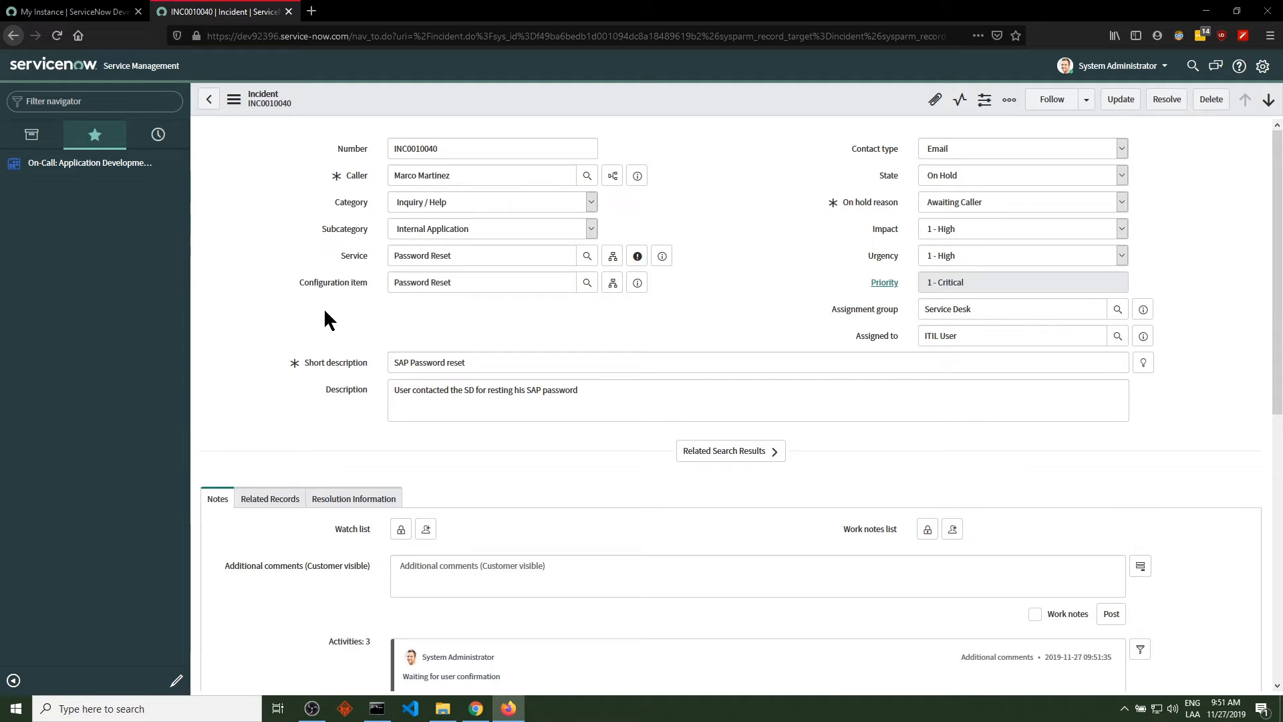
{"action": "scroll", "coordinate": [354, 401], "scroll_direction": "down", "scroll_amount": 3}
{"action": "scroll", "coordinate": [401, 411], "scroll_direction": "up", "scroll_amount": 4}
{"action": "left_click", "coordinate": [524, 366]}
{"action": "left_click", "coordinate": [553, 316]}
{"action": "scroll", "coordinate": [468, 434], "scroll_direction": "down", "scroll_amount": 5}
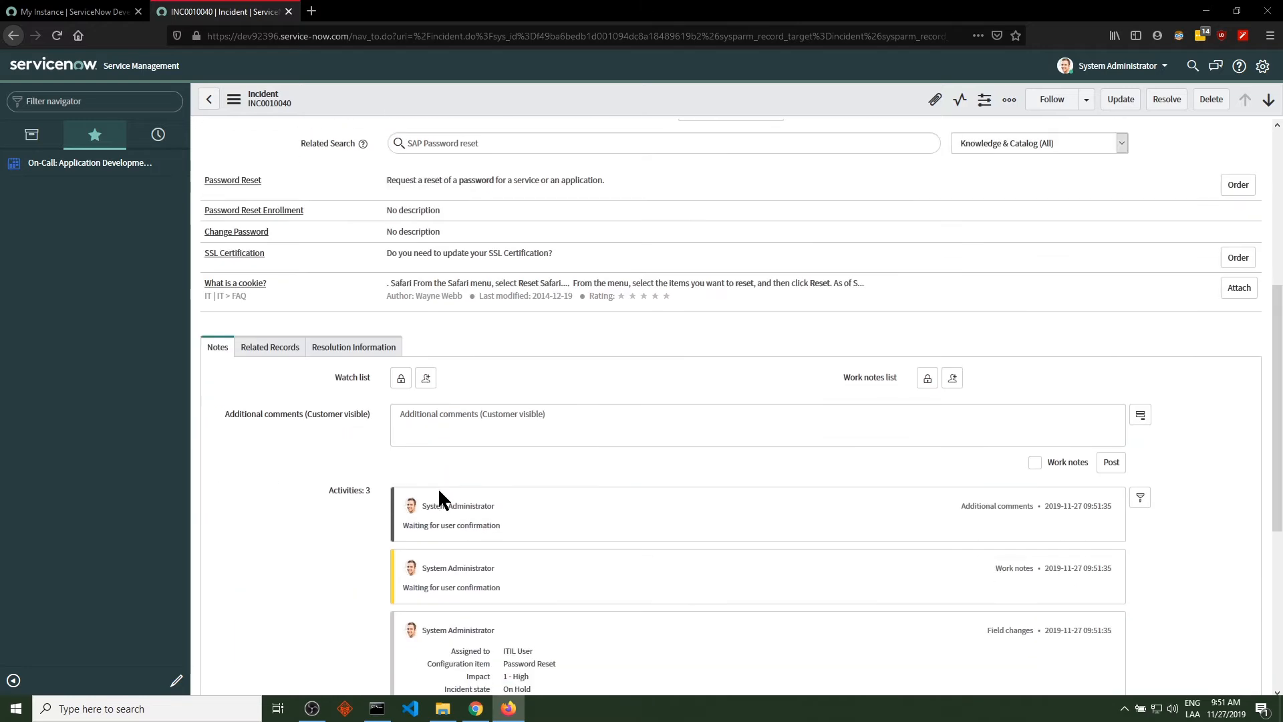
{"action": "scroll", "coordinate": [431, 495], "scroll_direction": "down", "scroll_amount": 1}
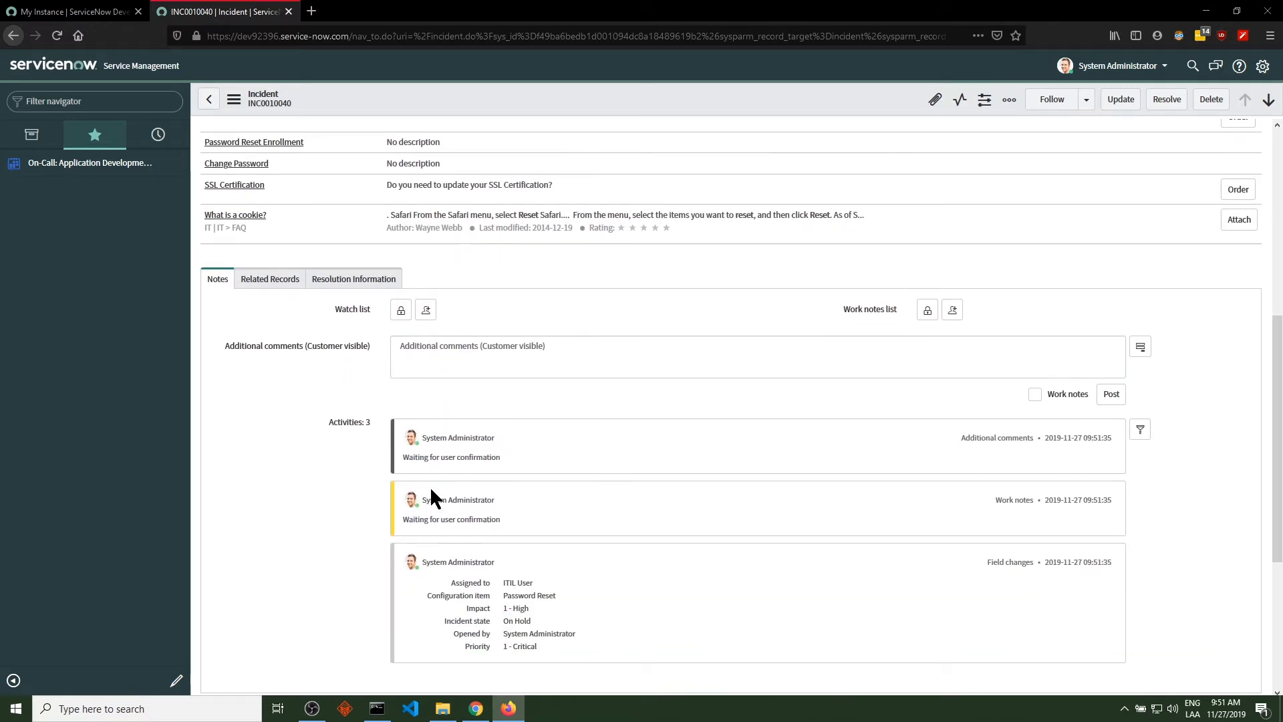
Step: Switch to the Robo Dialer app in Chrome, download the ServiceNow tickets to the WIP list and show the execution logs
{"action": "mouse_move", "coordinate": [476, 707]}
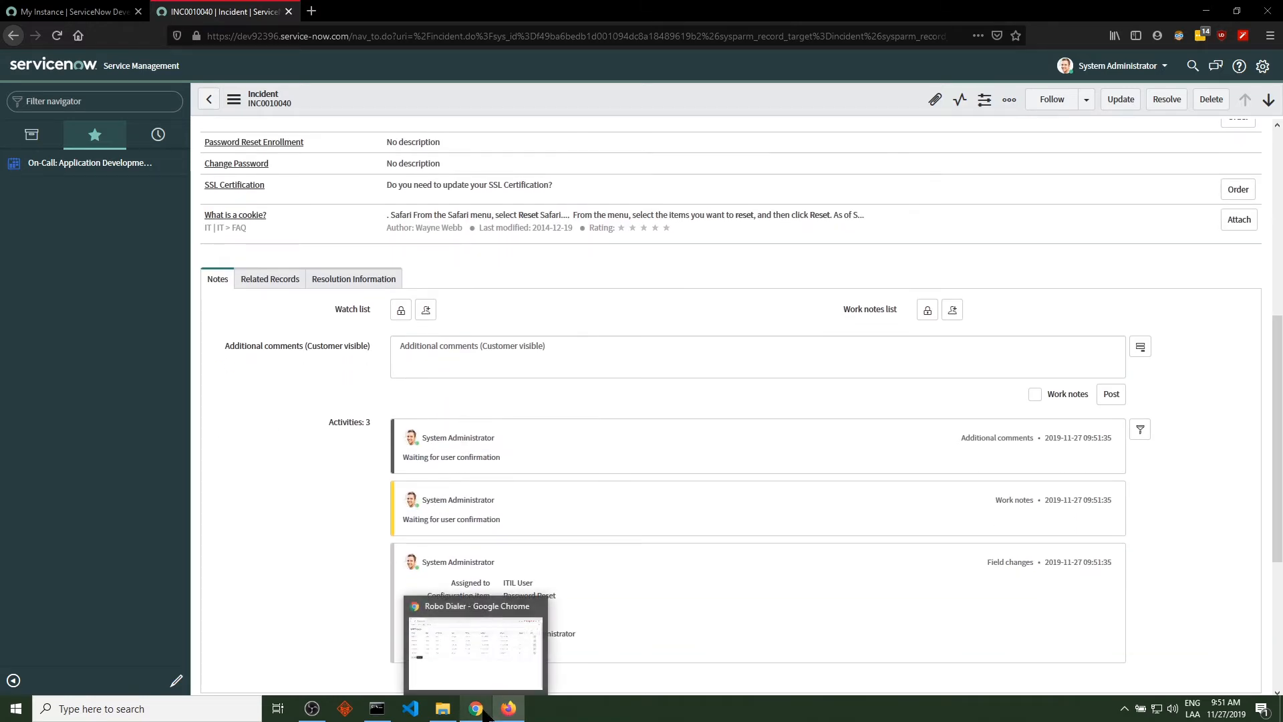
{"action": "left_click", "coordinate": [499, 675]}
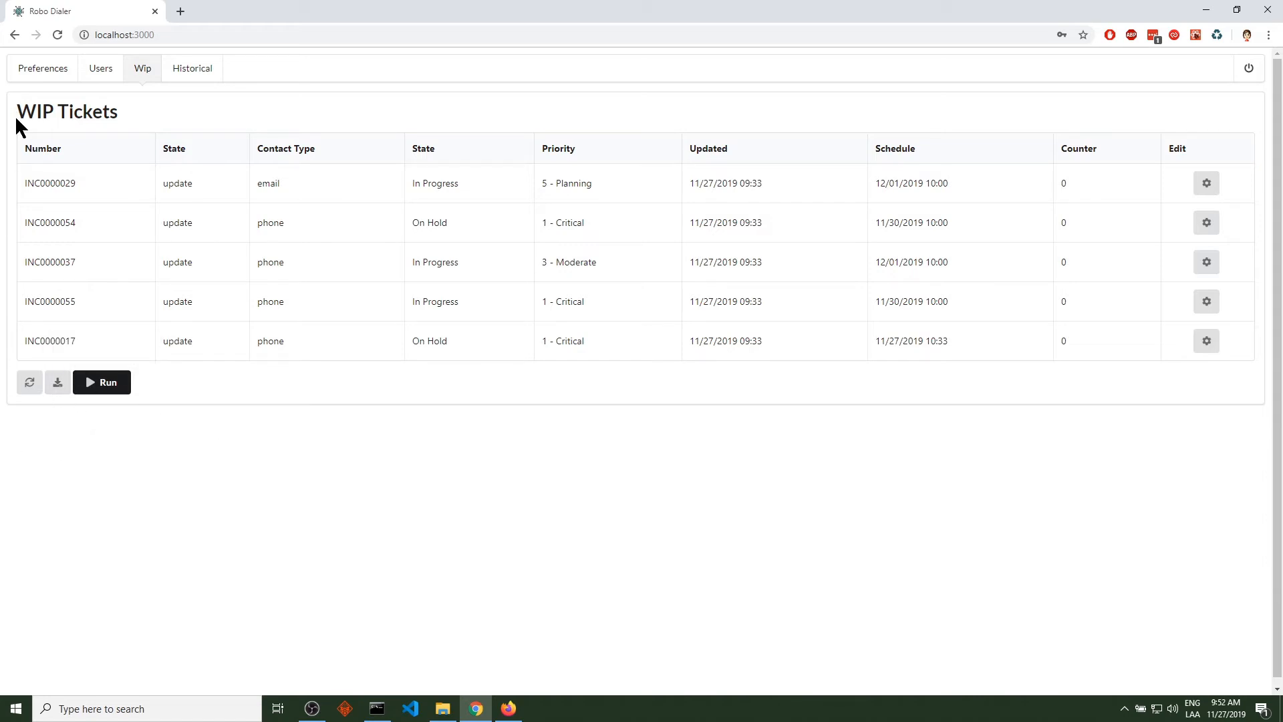
{"action": "left_click", "coordinate": [65, 378]}
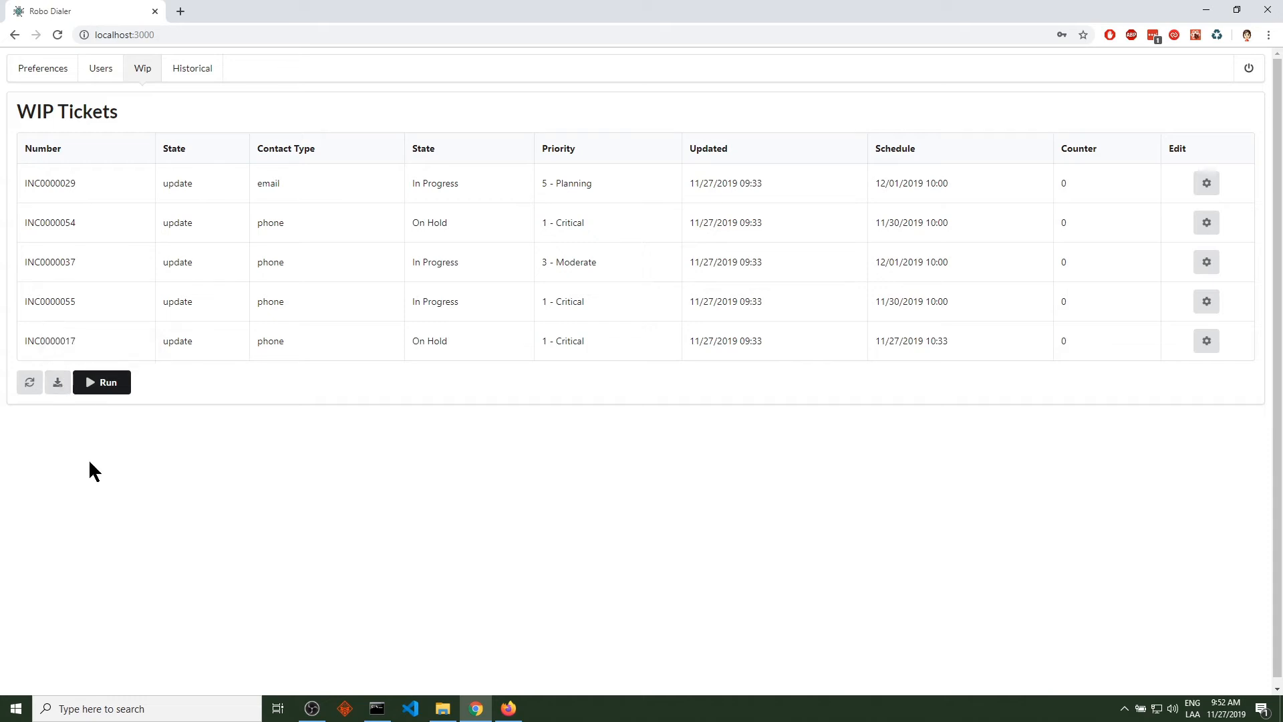
{"action": "left_click", "coordinate": [57, 391]}
{"action": "left_click", "coordinate": [147, 387]}
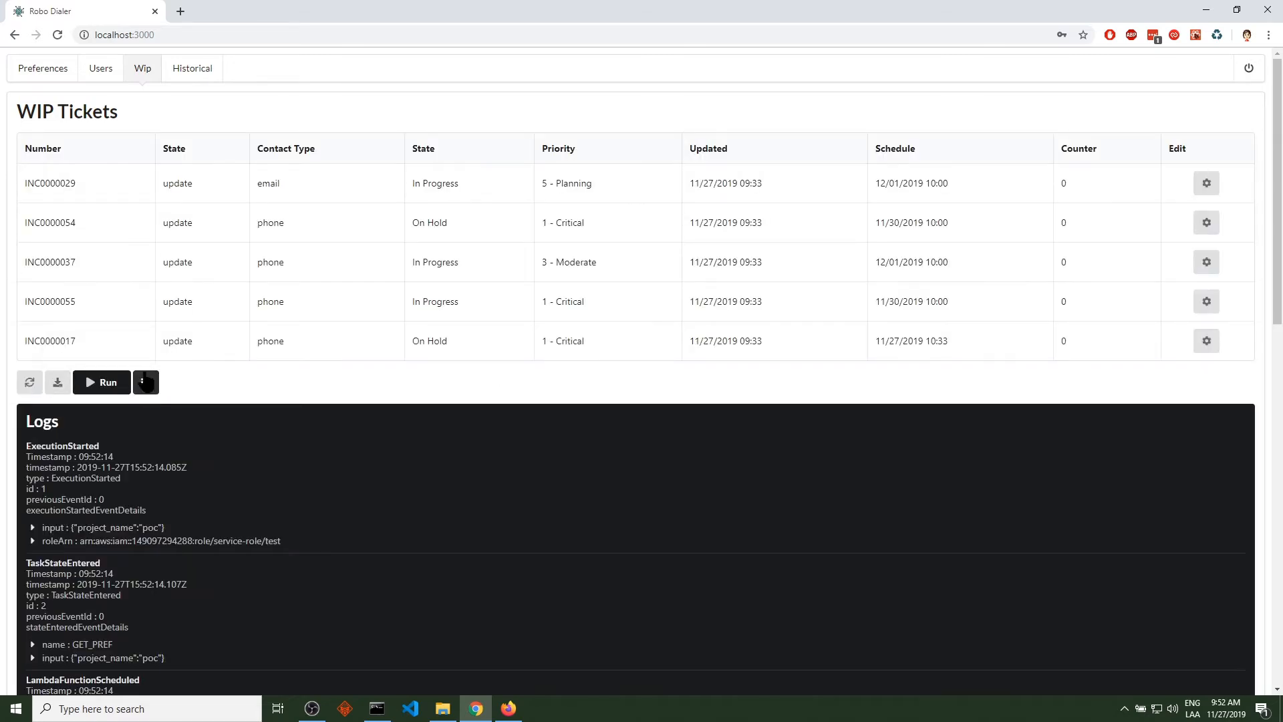
Step: Examine the execution logs from the ExecutionStarted entry through to the final ExecutionSucceeded entry
{"action": "scroll", "coordinate": [160, 377], "scroll_direction": "down", "scroll_amount": 3}
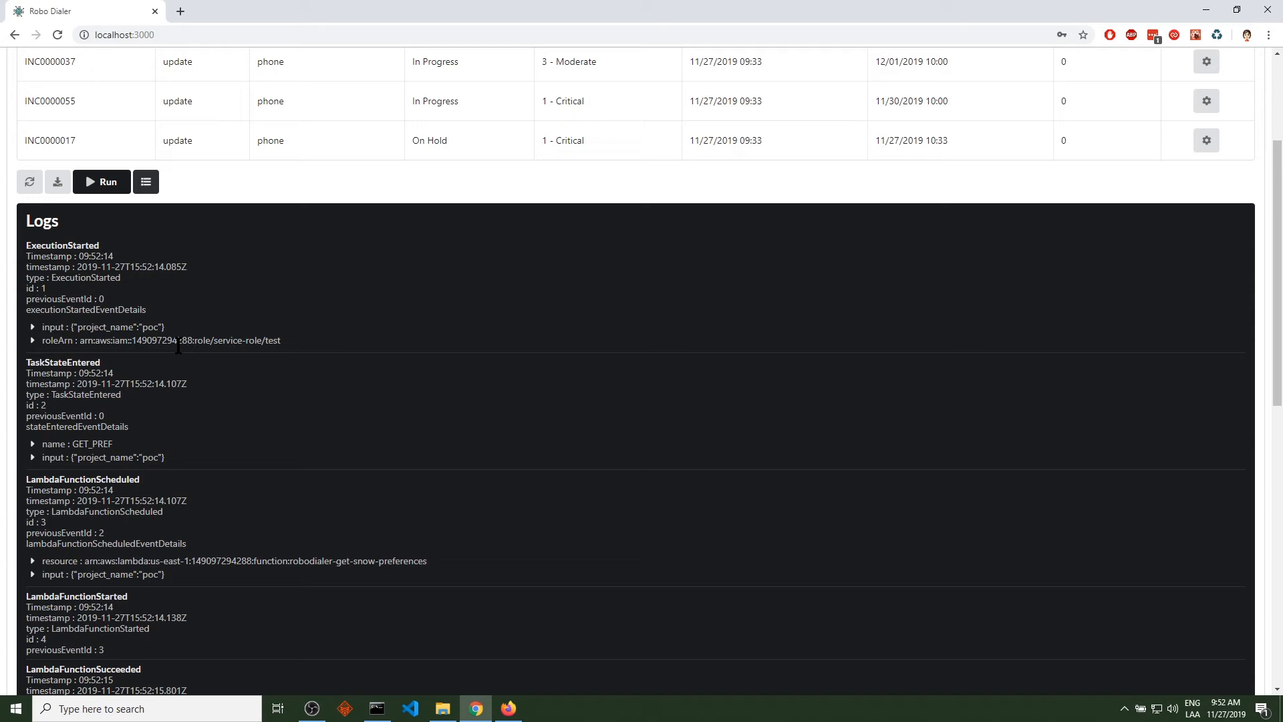
{"action": "left_click_drag", "start_coordinate": [26, 220], "coordinate": [114, 300]}
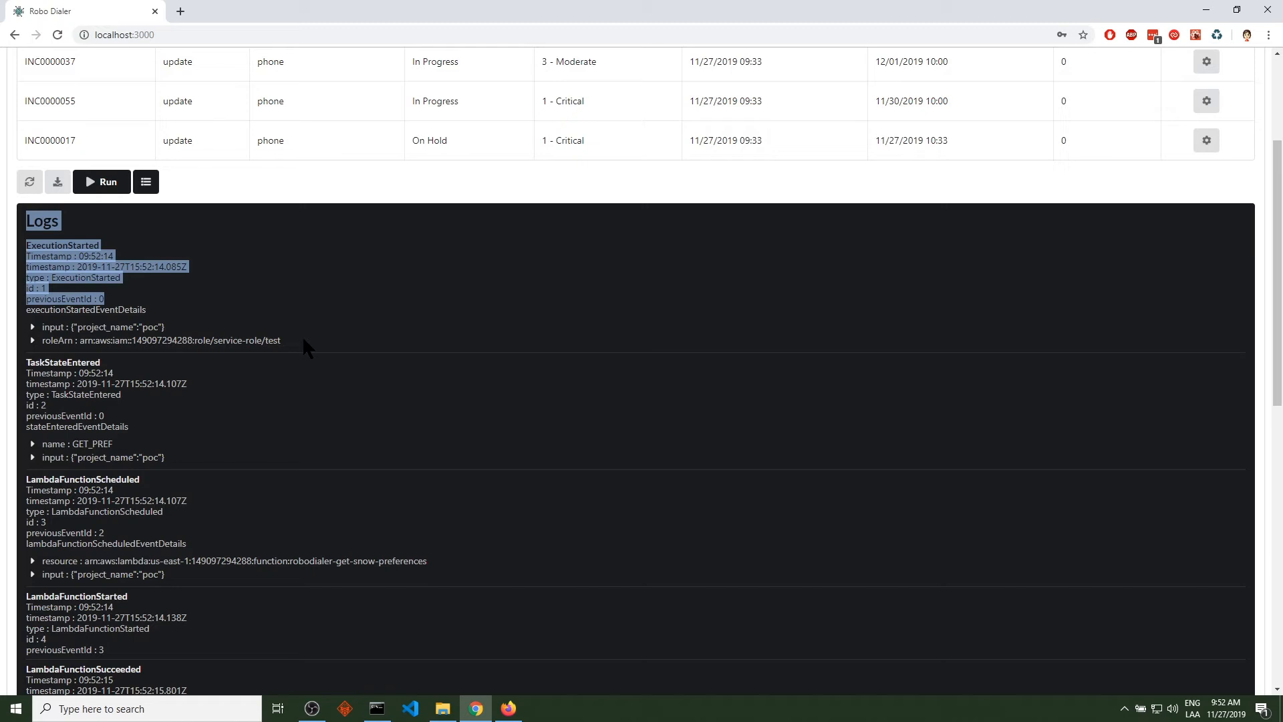
{"action": "left_click_drag", "start_coordinate": [303, 339], "coordinate": [42, 300]}
{"action": "double_click", "coordinate": [32, 243]}
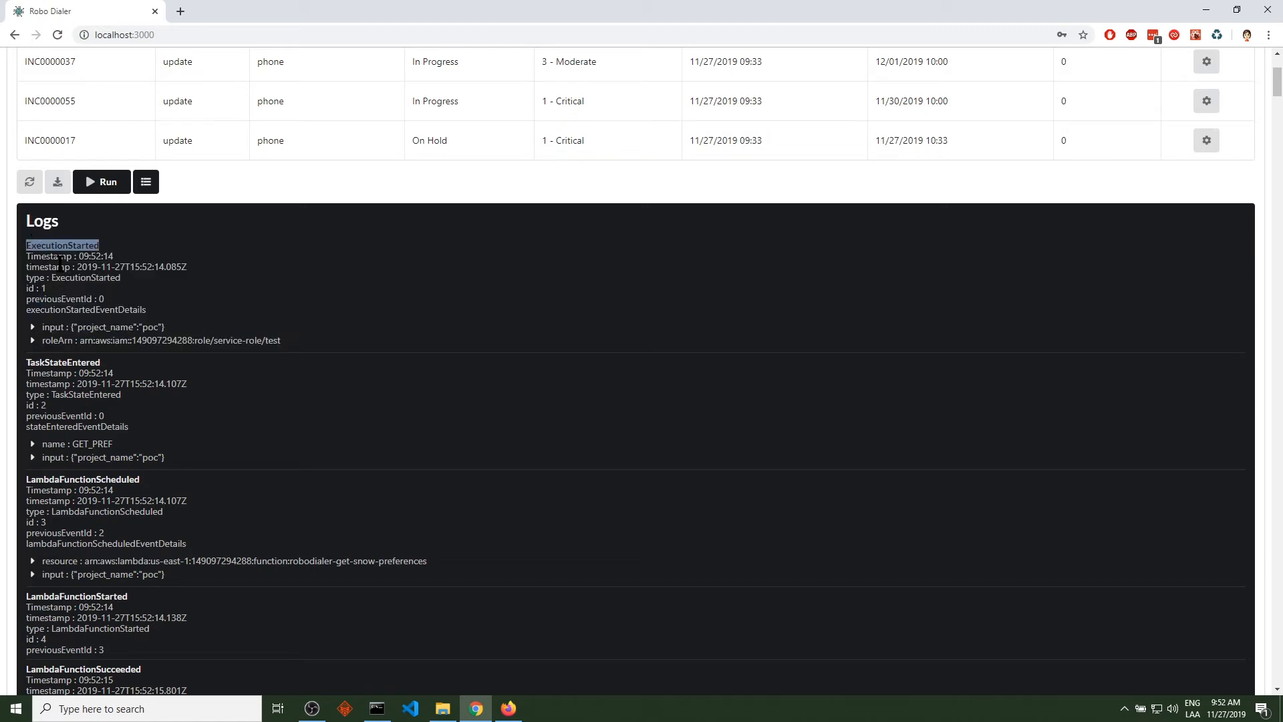
{"action": "left_click_drag", "start_coordinate": [73, 257], "coordinate": [70, 267]}
{"action": "scroll", "coordinate": [82, 333], "scroll_direction": "down", "scroll_amount": 20}
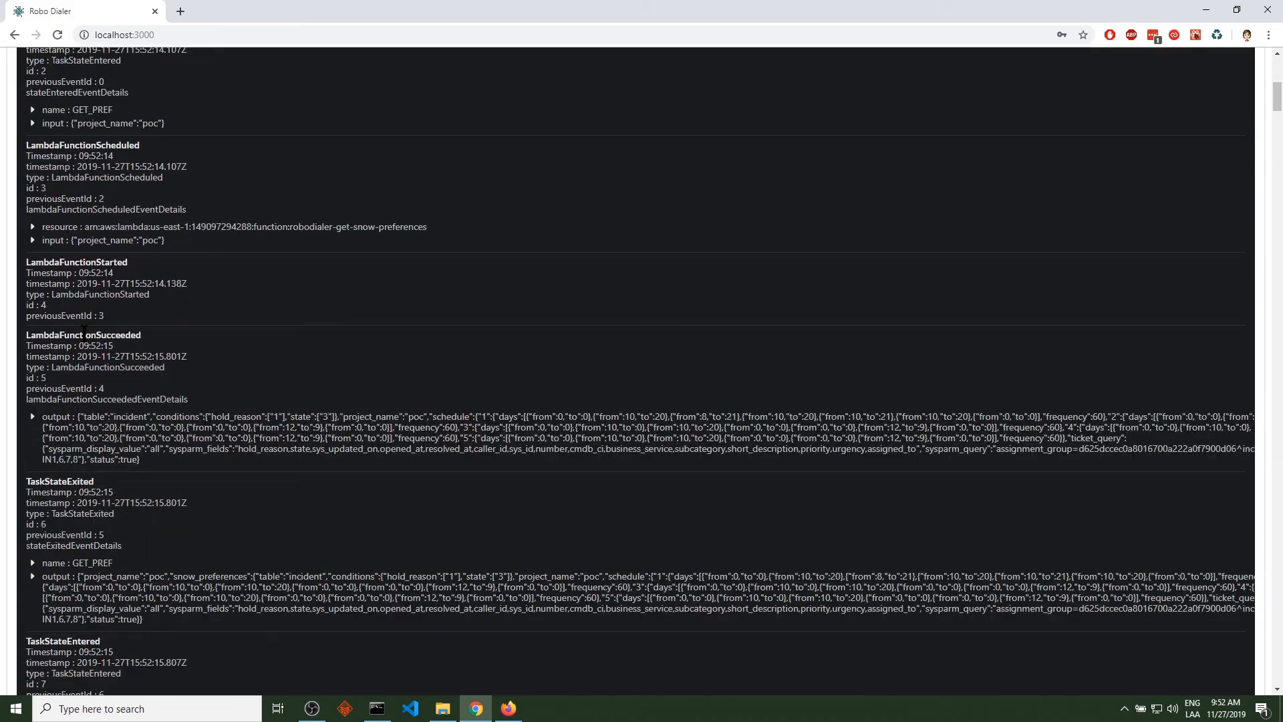
{"action": "scroll", "coordinate": [632, 488], "scroll_direction": "down", "scroll_amount": 10}
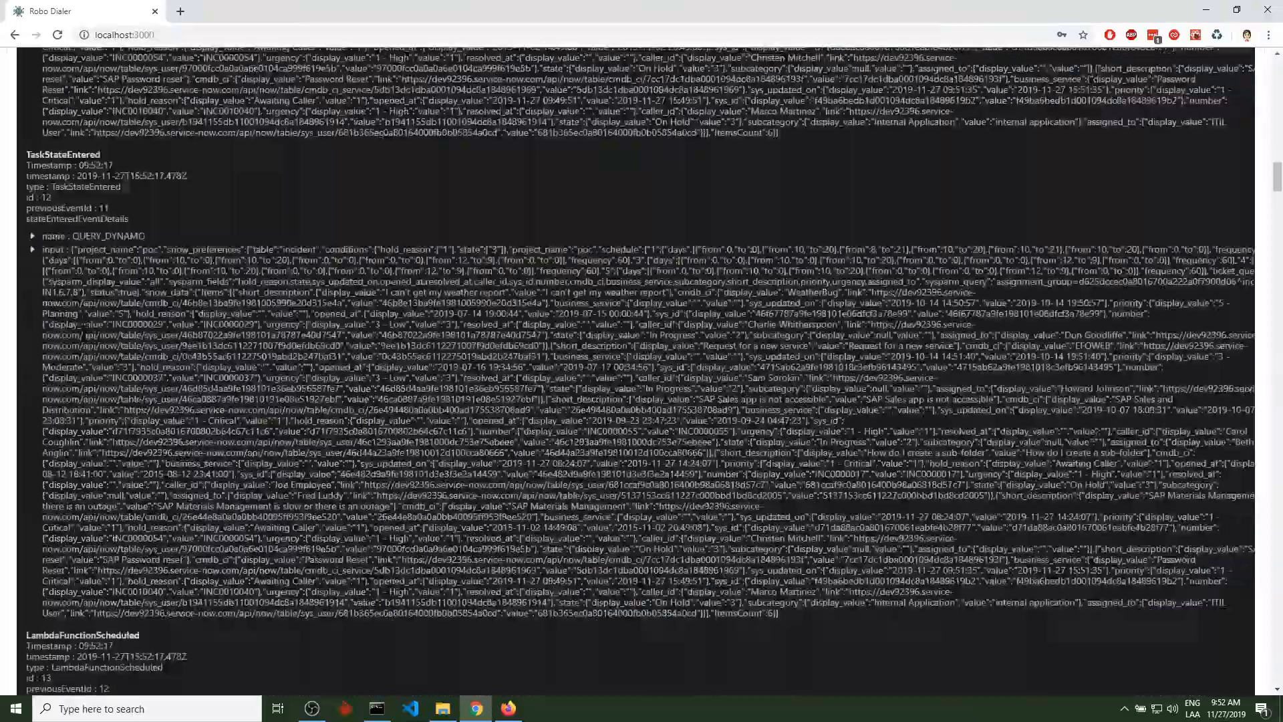
{"action": "scroll", "coordinate": [633, 488], "scroll_direction": "down", "scroll_amount": 5}
{"action": "scroll", "coordinate": [632, 488], "scroll_direction": "down", "scroll_amount": 18}
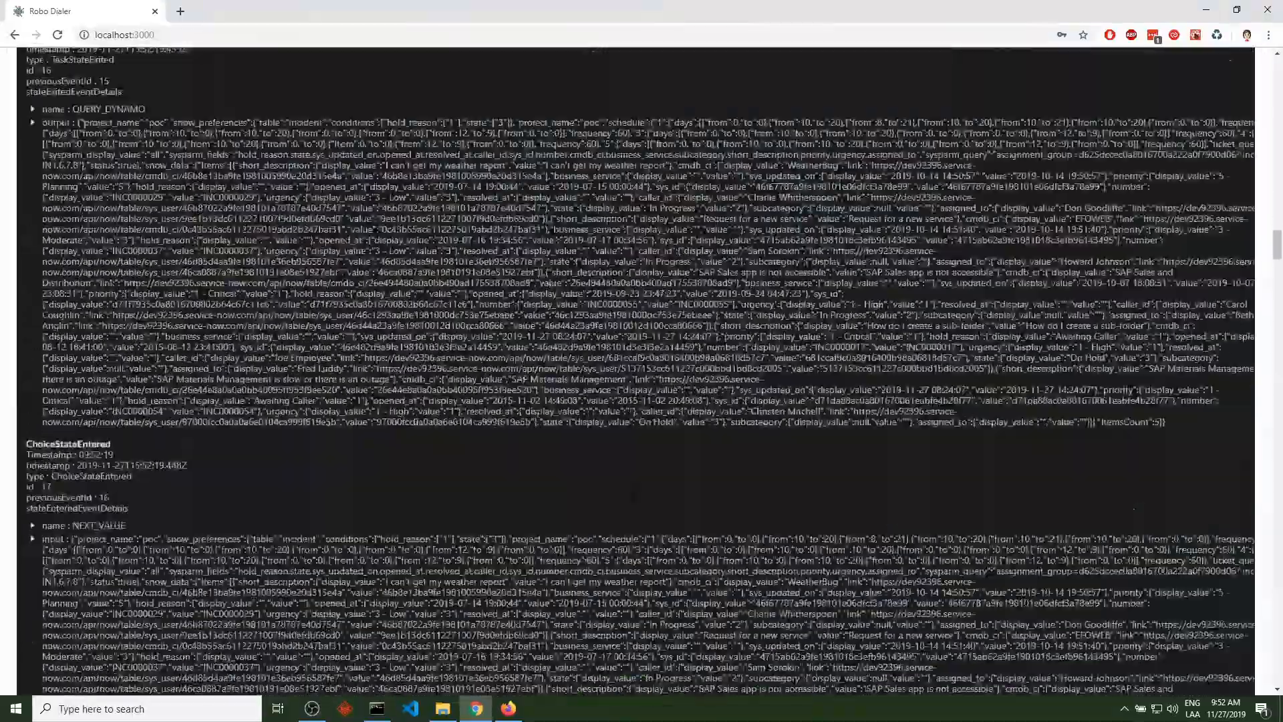
{"action": "left_click_drag", "start_coordinate": [1276, 277], "coordinate": [1209, 703]}
{"action": "double_click", "coordinate": [124, 565]}
{"action": "double_click", "coordinate": [77, 551]}
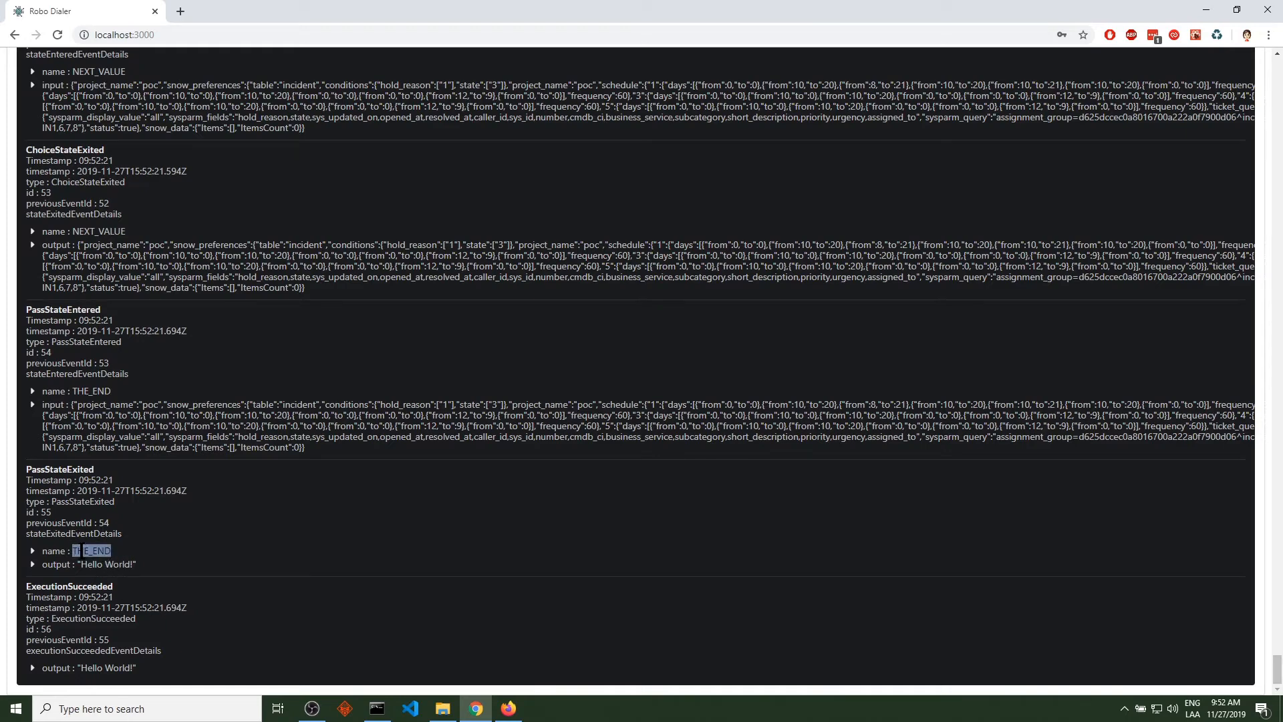
{"action": "double_click", "coordinate": [106, 619]}
Step: Hide the execution logs and refresh the WIP Tickets table
{"action": "left_click_drag", "start_coordinate": [1277, 669], "coordinate": [1266, 67]}
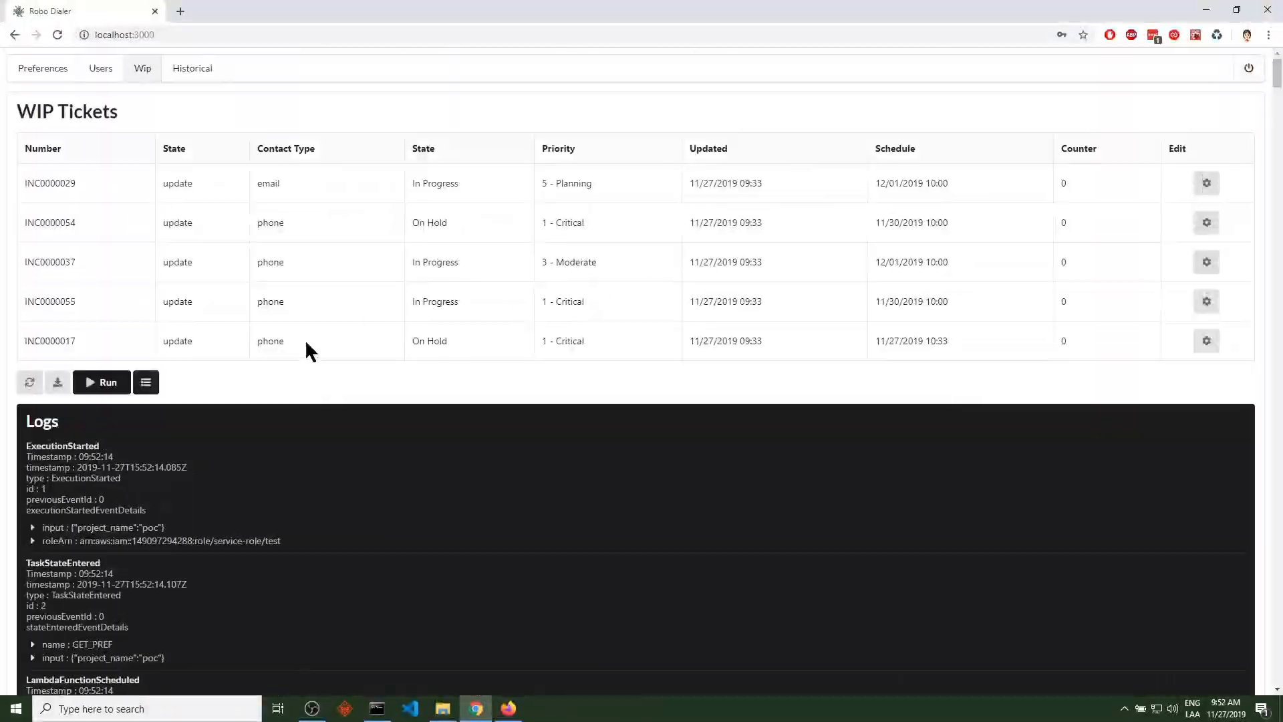
{"action": "left_click", "coordinate": [146, 382]}
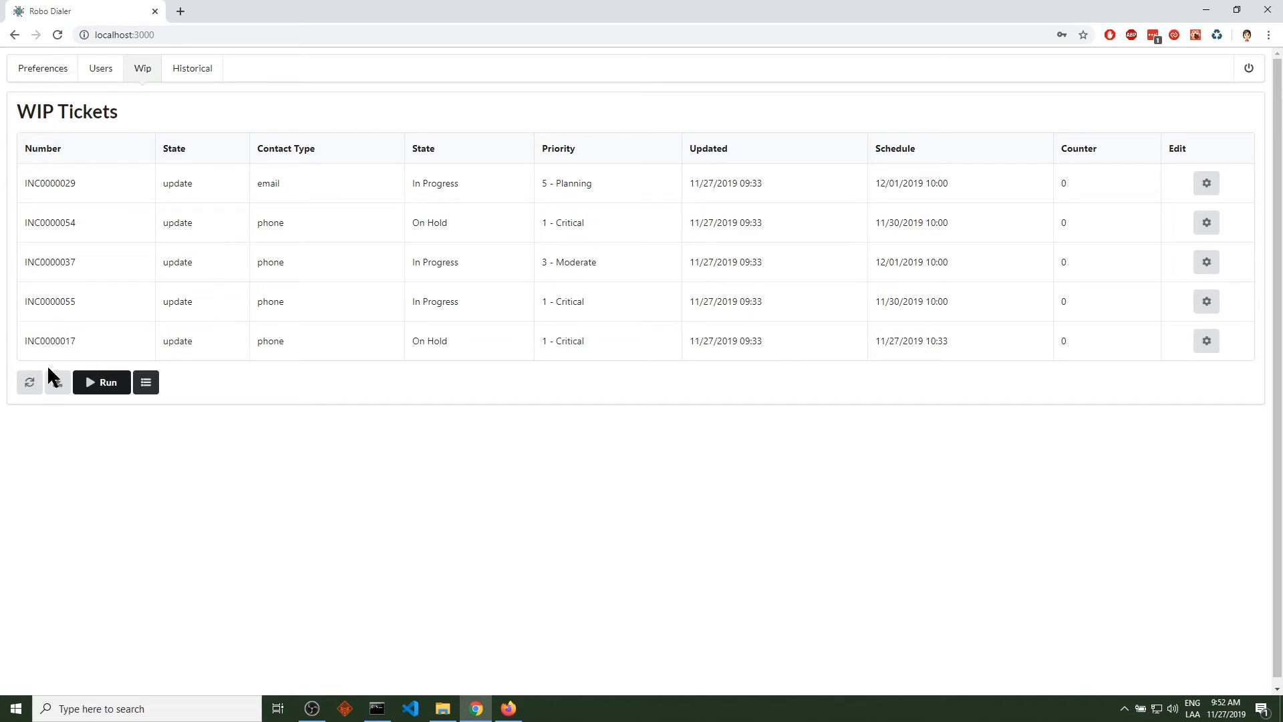
{"action": "left_click", "coordinate": [29, 385]}
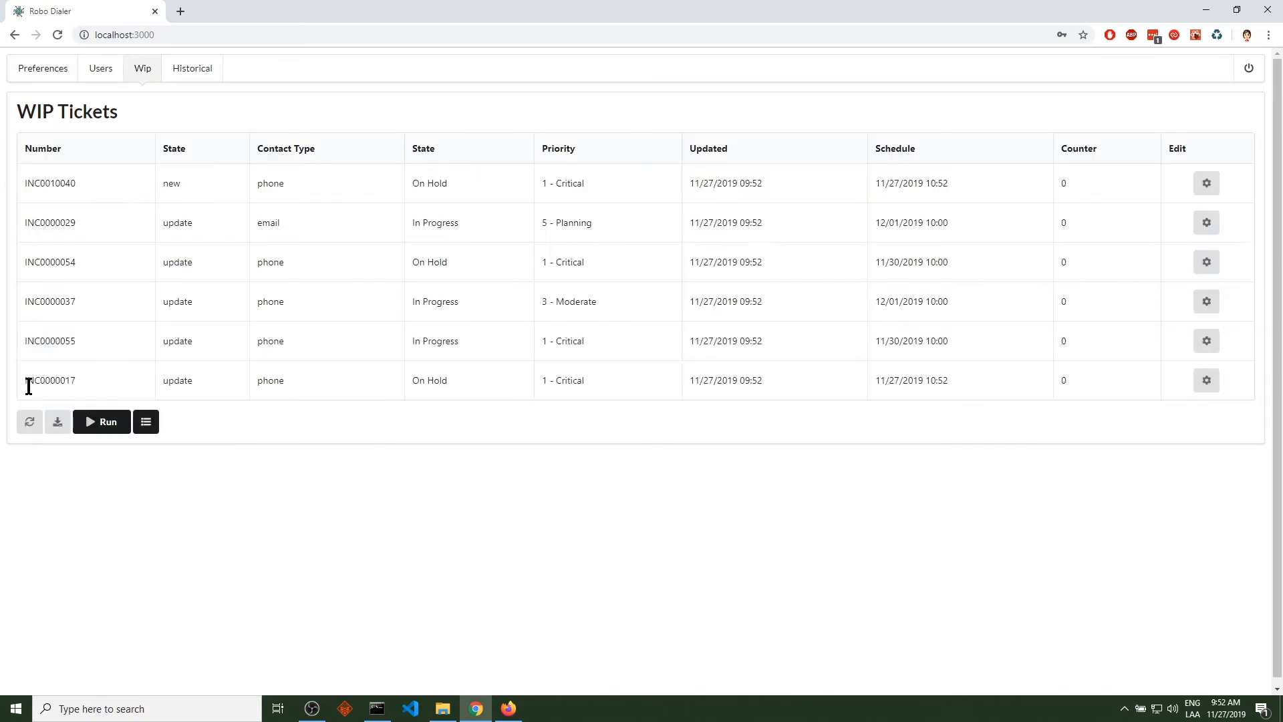
Step: Examine the INC0010040 row in WIP Tickets, covering its number, states, contact type, priority, and updated and schedule times
{"action": "double_click", "coordinate": [61, 186]}
{"action": "double_click", "coordinate": [172, 185]}
{"action": "left_click", "coordinate": [276, 188]}
{"action": "double_click", "coordinate": [276, 188]}
{"action": "left_click", "coordinate": [100, 73]}
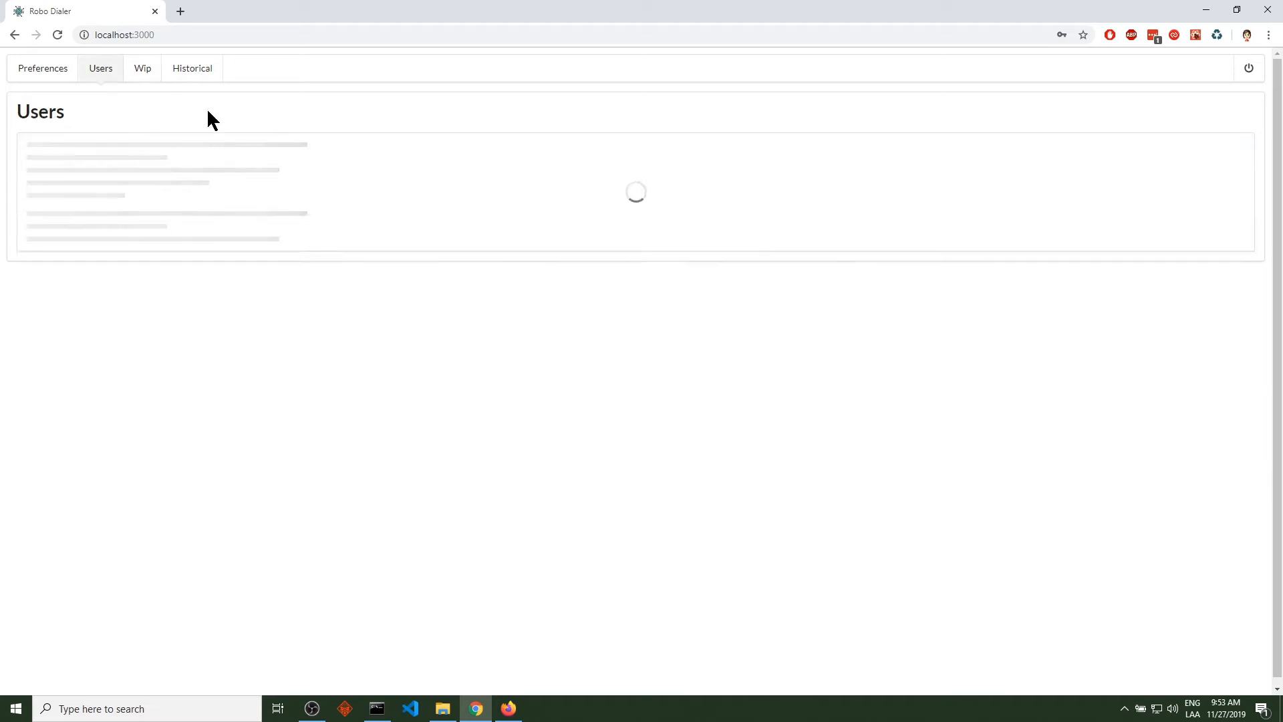
{"action": "left_click", "coordinate": [153, 77]}
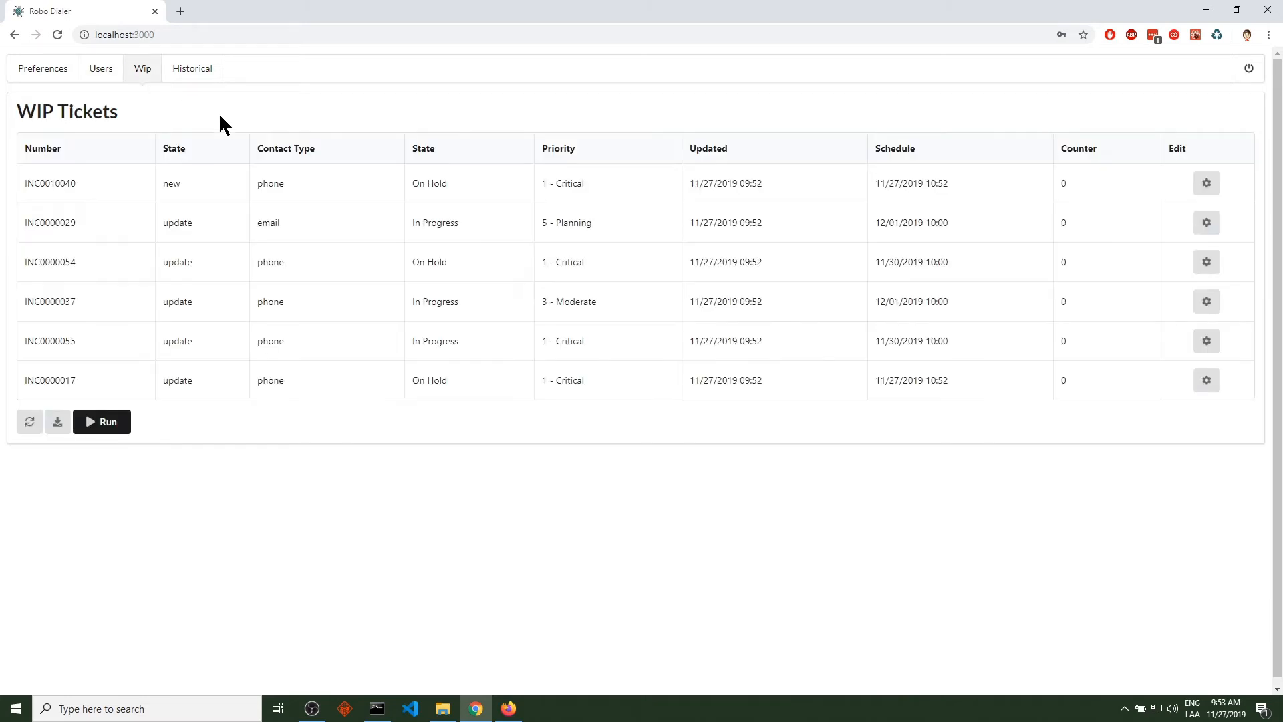
{"action": "double_click", "coordinate": [436, 185]}
{"action": "triple_click", "coordinate": [570, 181]}
{"action": "triple_click", "coordinate": [735, 184]}
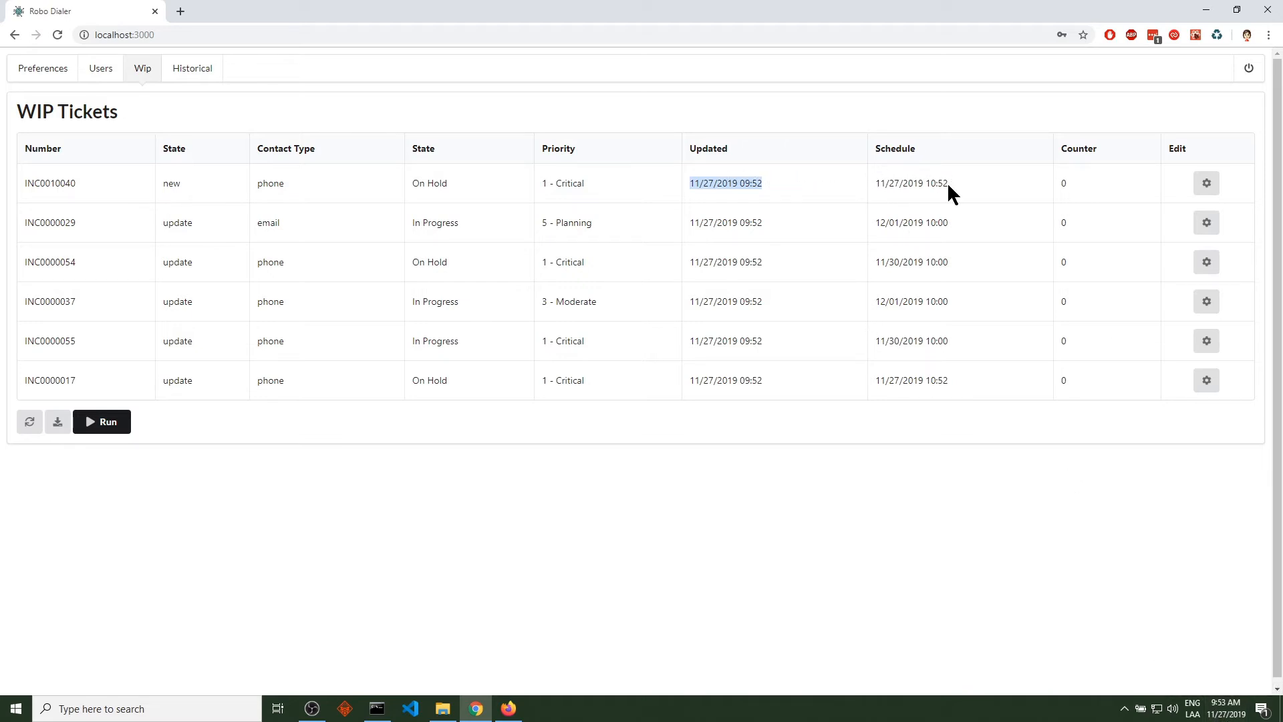
{"action": "triple_click", "coordinate": [929, 183]}
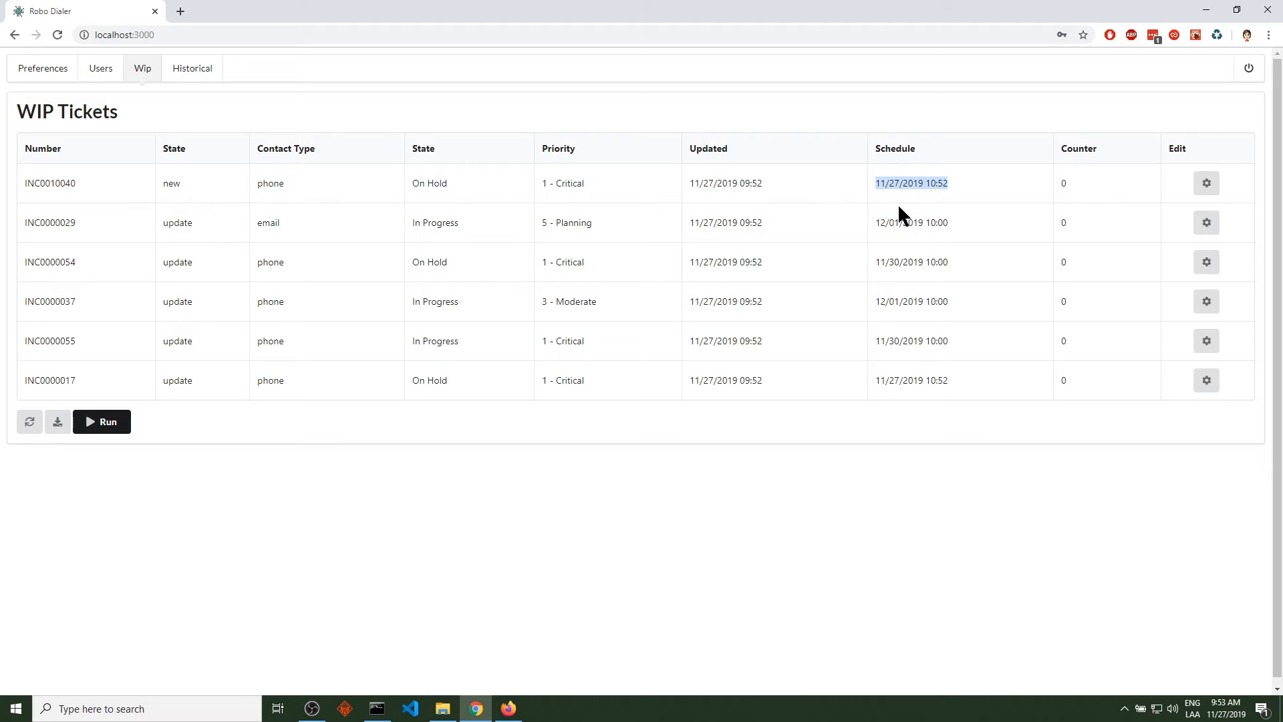
{"action": "left_click", "coordinate": [896, 239]}
Step: Set the schedule of ticket INC0010040 to 11/27/2019 05:00 AM and save the update
{"action": "left_click", "coordinate": [1207, 184]}
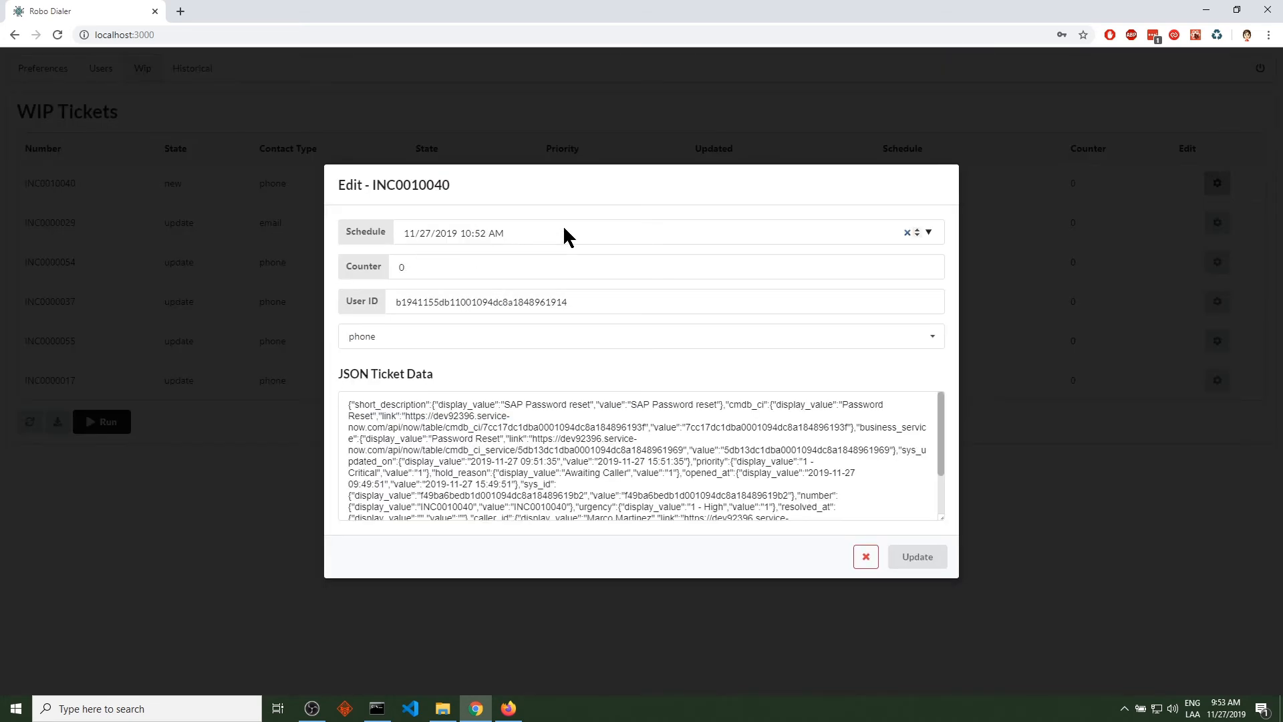
{"action": "left_click", "coordinate": [479, 234]}
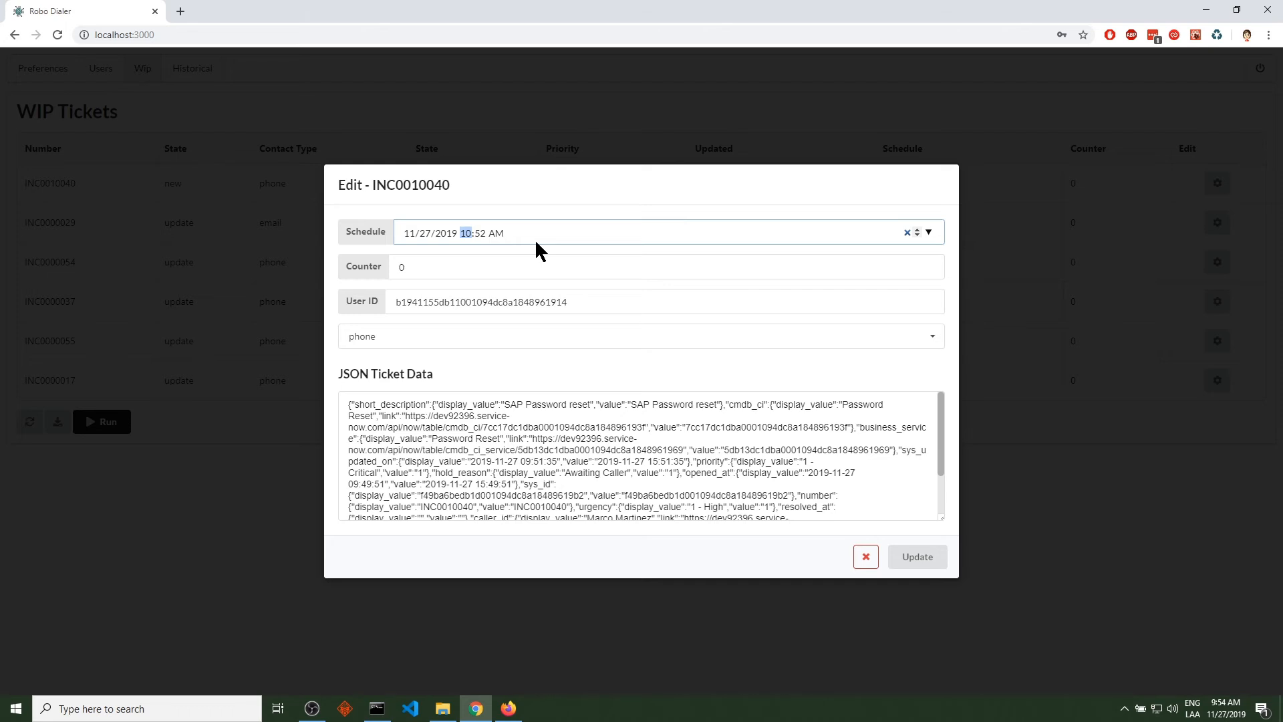
{"action": "type", "text": "5:00"}
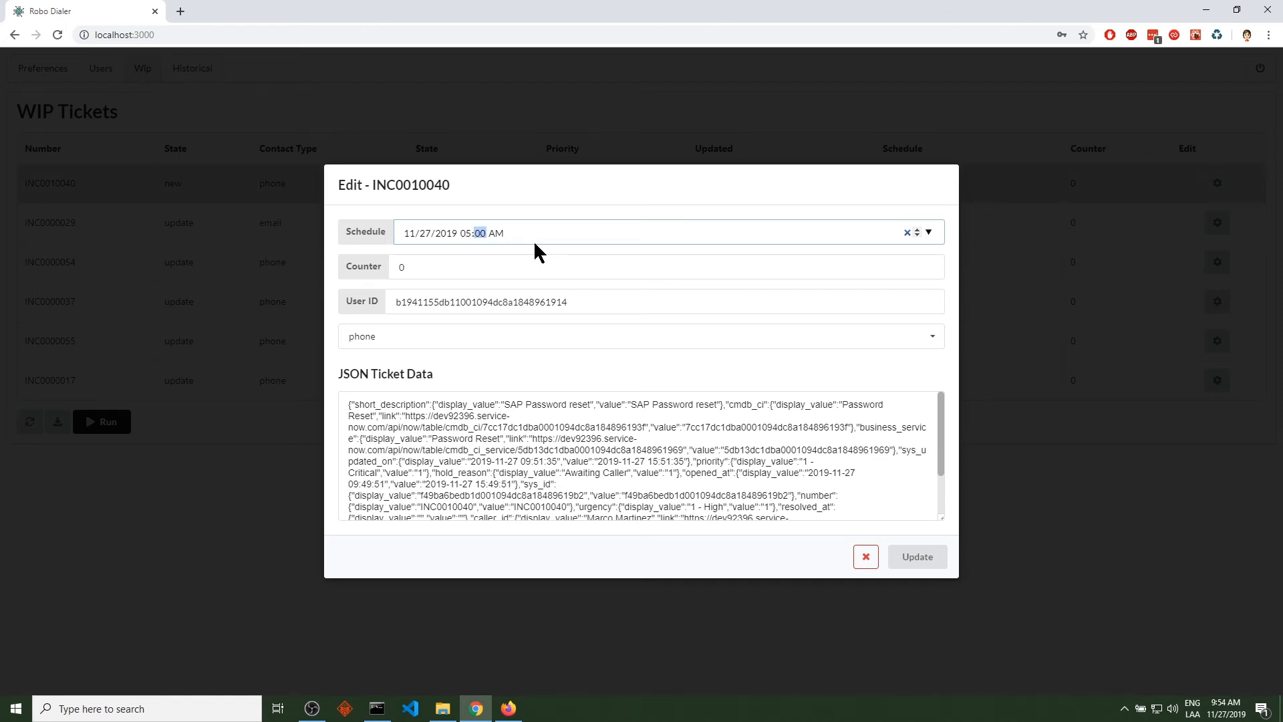
{"action": "left_click", "coordinate": [929, 558]}
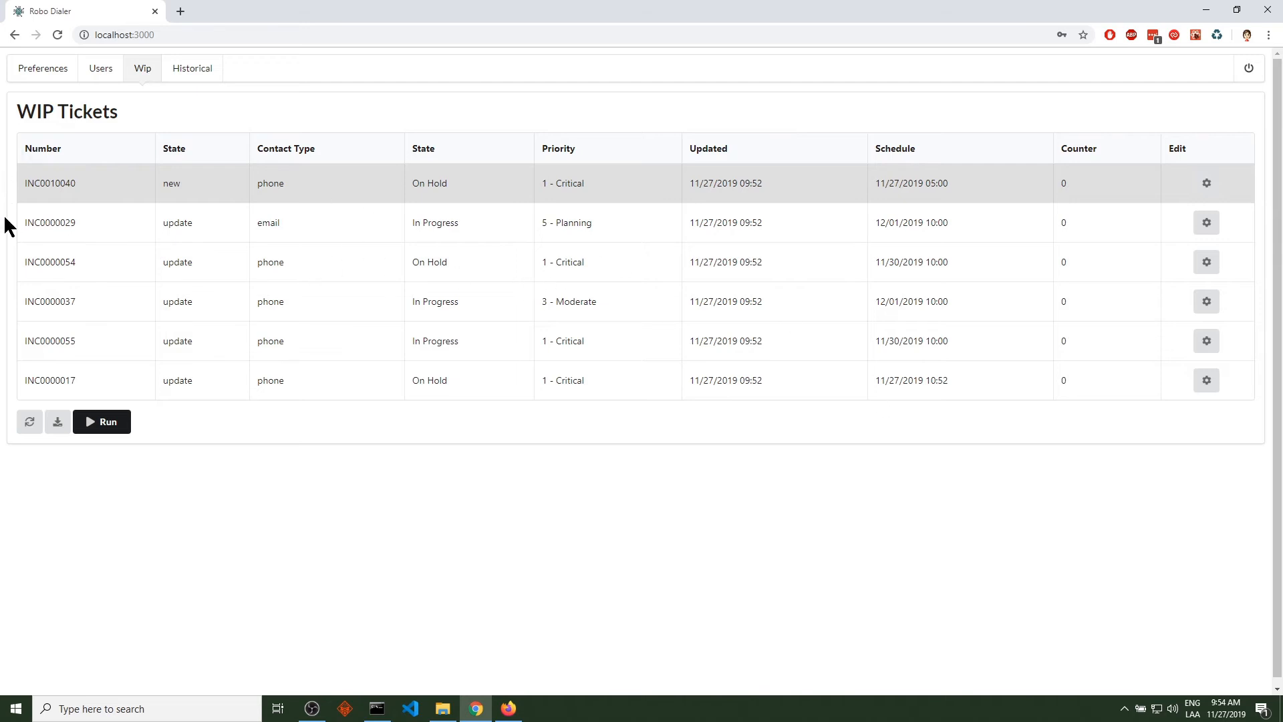
Step: Run the ticket processing for the WIP tickets and show the execution logs
{"action": "double_click", "coordinate": [27, 222]}
{"action": "left_click", "coordinate": [178, 139]}
{"action": "left_click_drag", "start_coordinate": [75, 184], "coordinate": [26, 185]}
{"action": "left_click", "coordinate": [358, 404]}
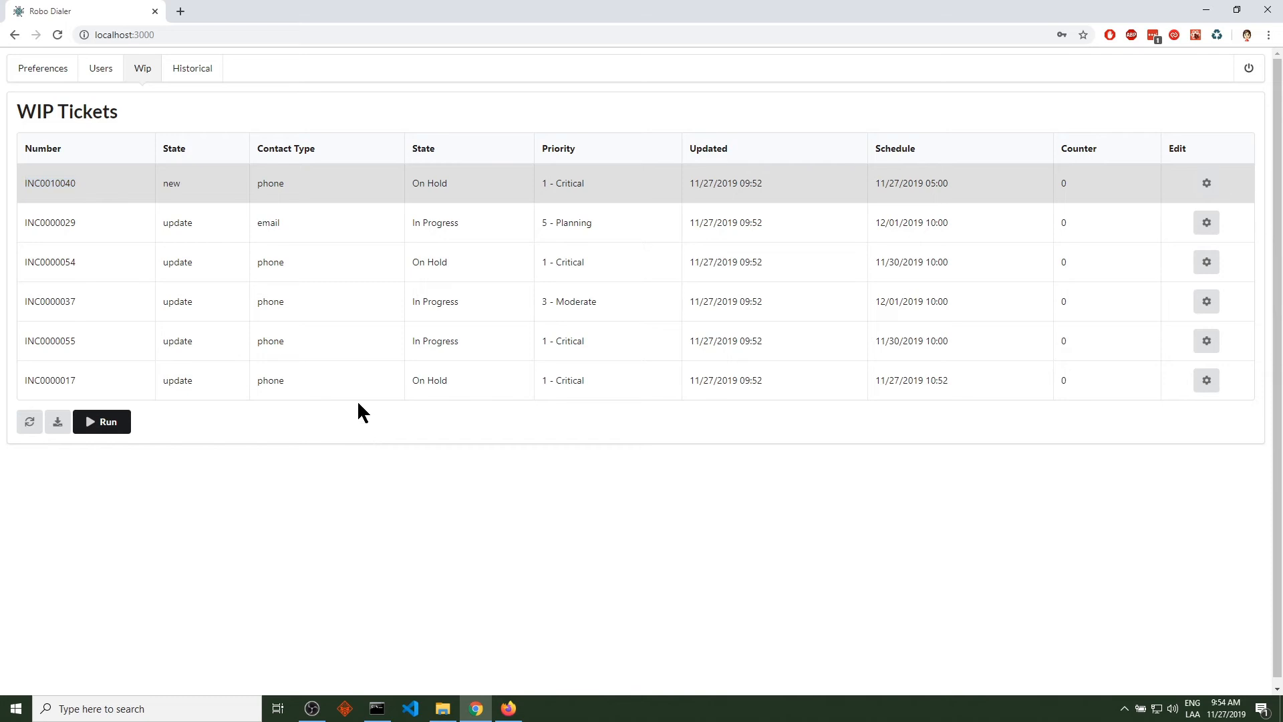
{"action": "left_click", "coordinate": [121, 424]}
{"action": "left_click", "coordinate": [147, 422]}
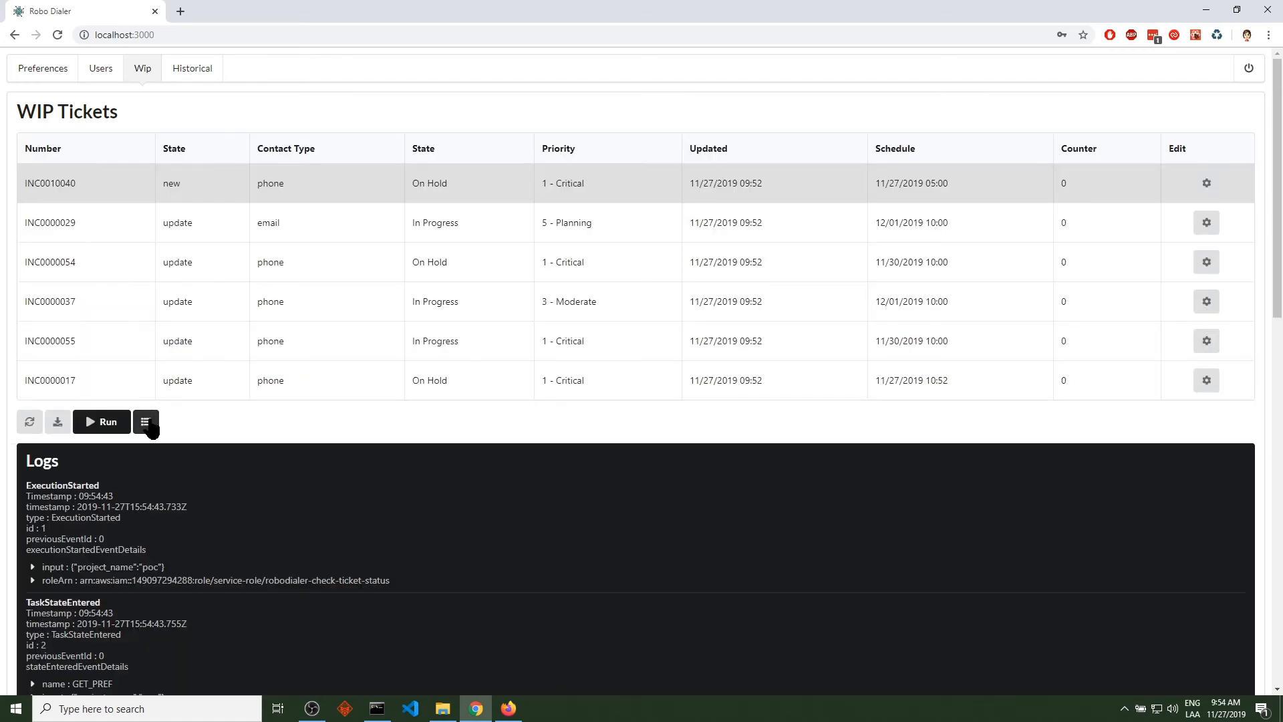
Step: Examine the execution logs from ExecutionStarted through the QUERY_TICKETS entries, including LambdaFunctionStarted, and hide the logs
{"action": "scroll", "coordinate": [163, 446], "scroll_direction": "down", "scroll_amount": 10}
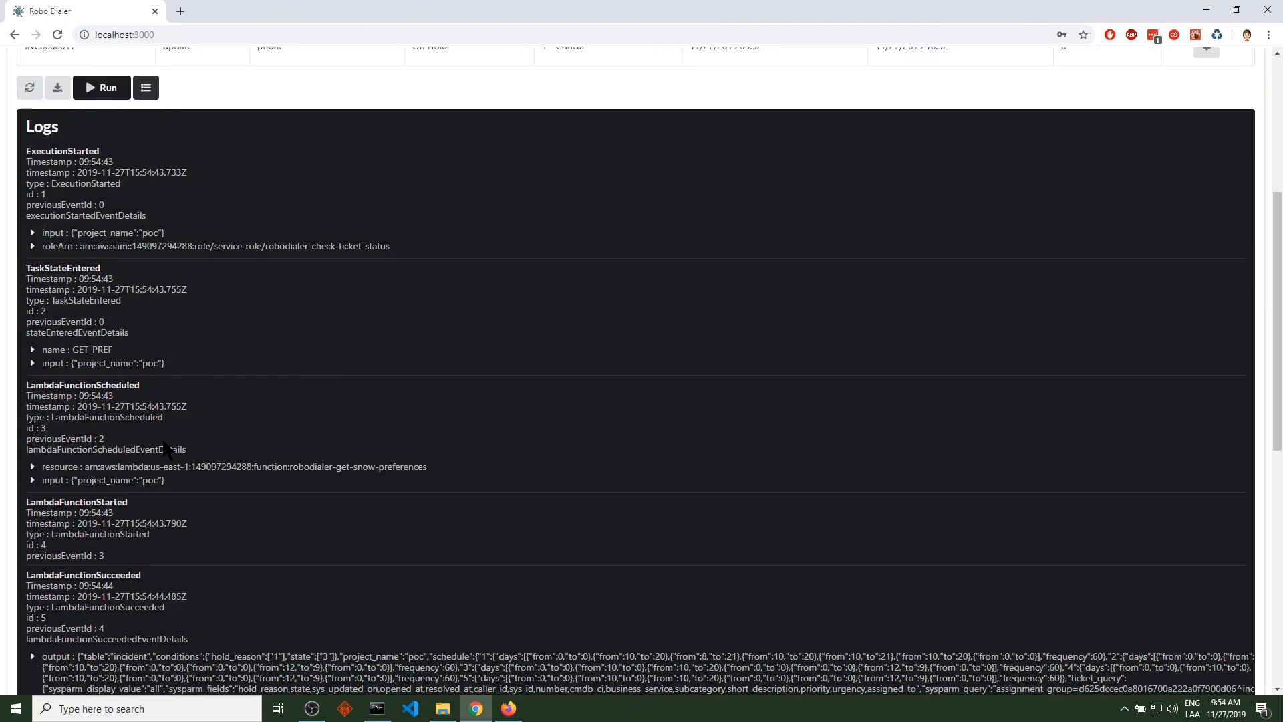
{"action": "scroll", "coordinate": [165, 449], "scroll_direction": "down", "scroll_amount": 2}
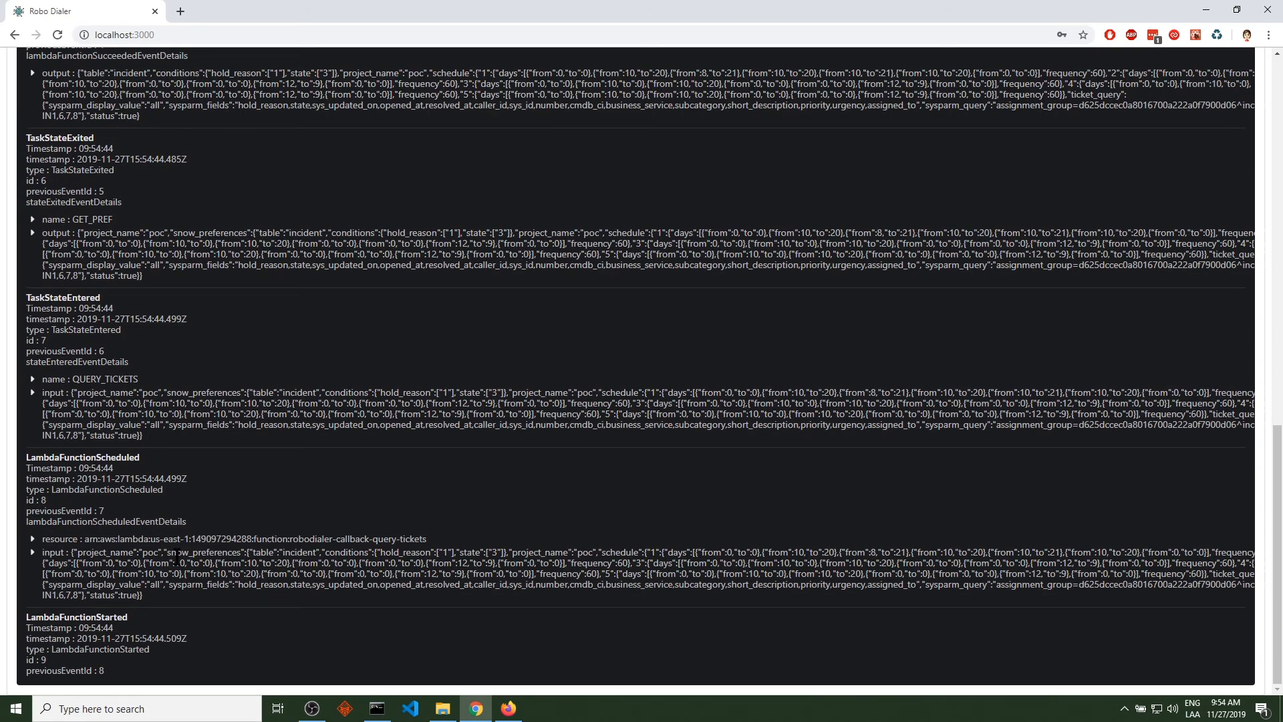
{"action": "double_click", "coordinate": [105, 617]}
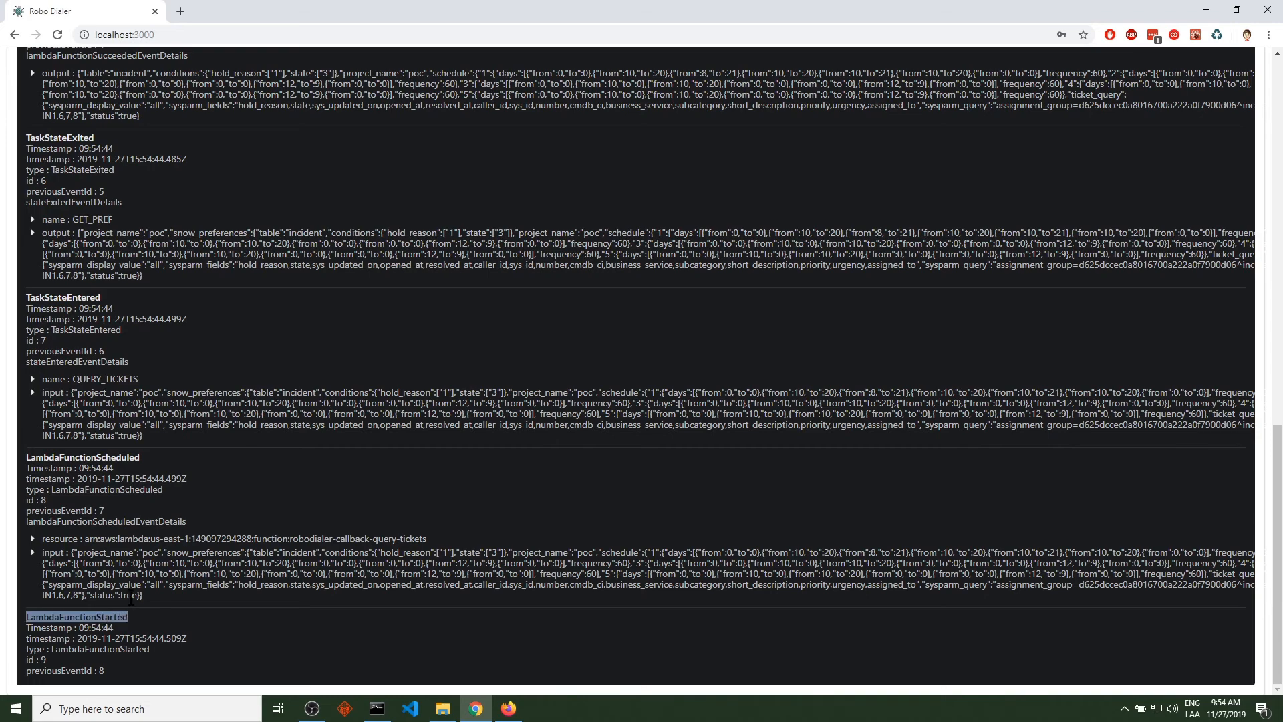
{"action": "scroll", "coordinate": [194, 600], "scroll_direction": "down", "scroll_amount": 5}
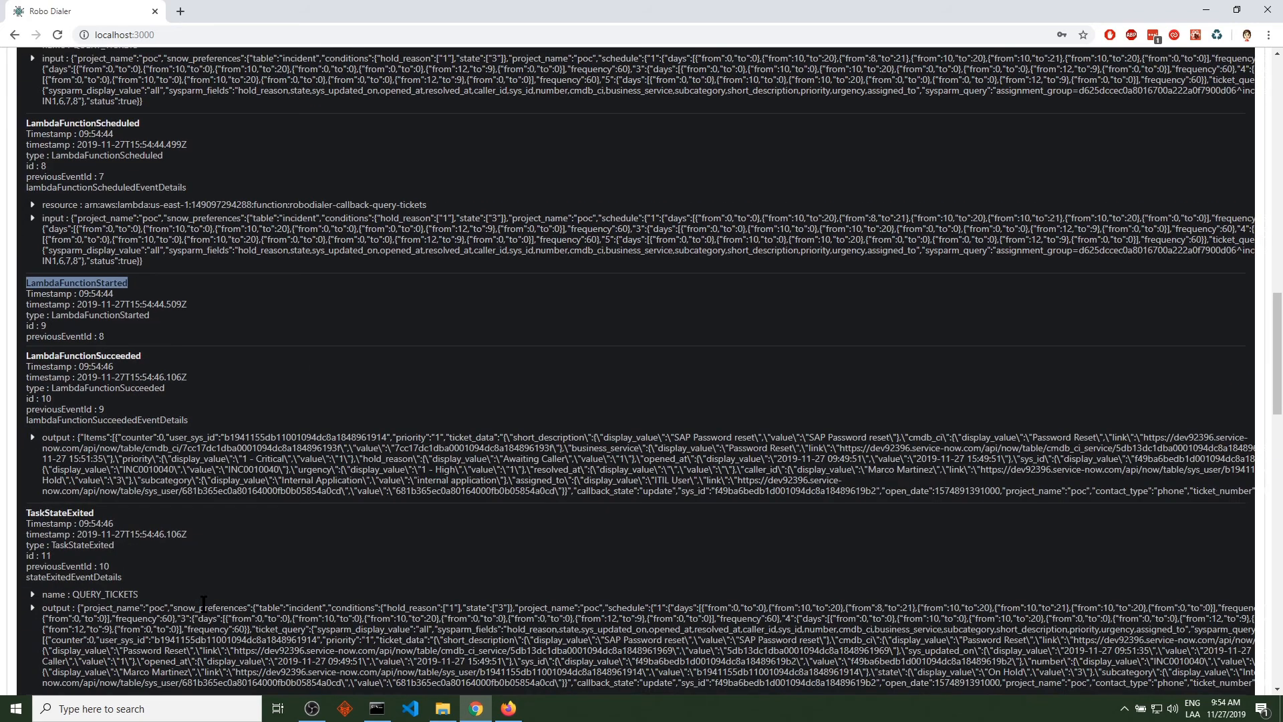
{"action": "scroll", "coordinate": [204, 602], "scroll_direction": "up", "scroll_amount": 11}
{"action": "scroll", "coordinate": [206, 603], "scroll_direction": "up", "scroll_amount": 6}
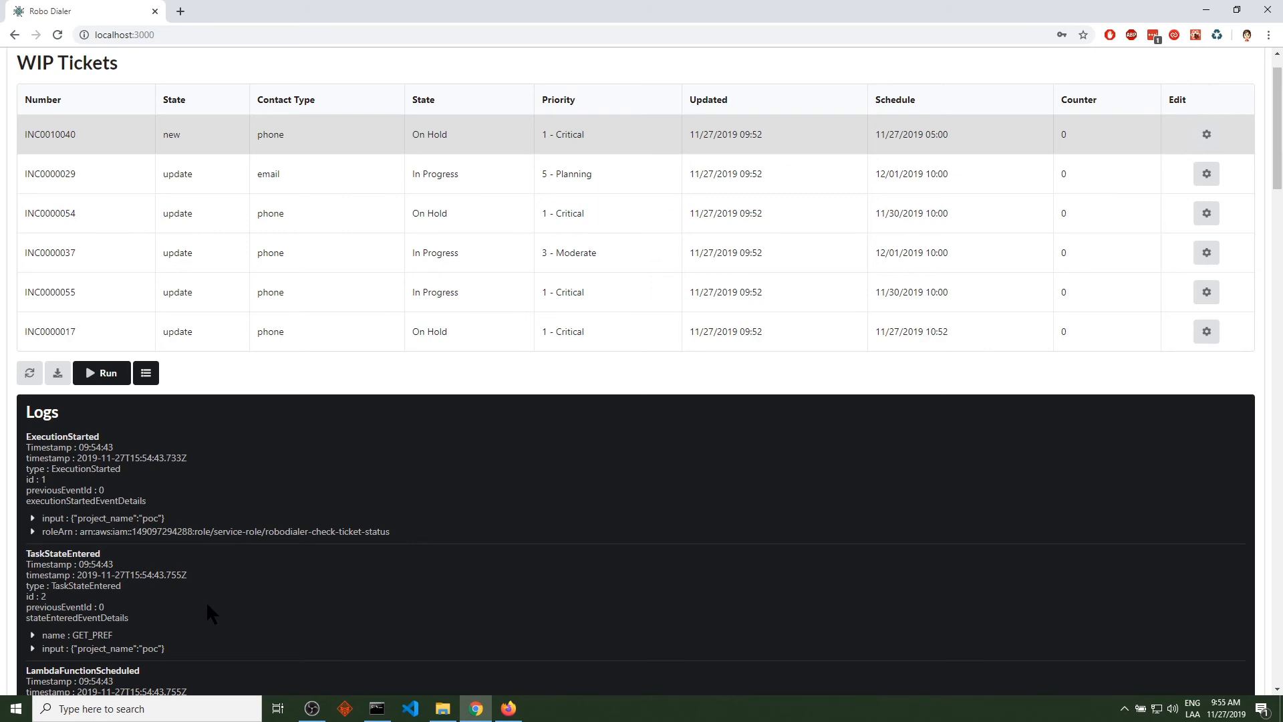
{"action": "scroll", "coordinate": [207, 604], "scroll_direction": "up", "scroll_amount": 1}
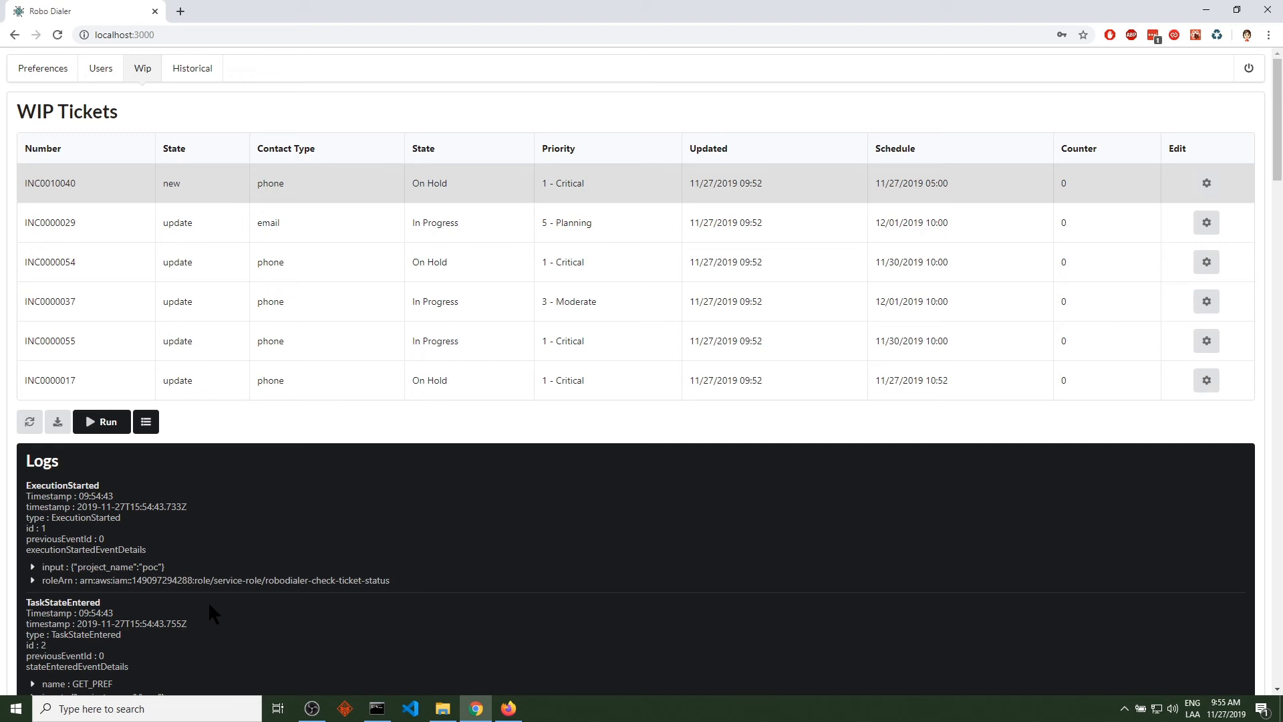
{"action": "left_click", "coordinate": [146, 422]}
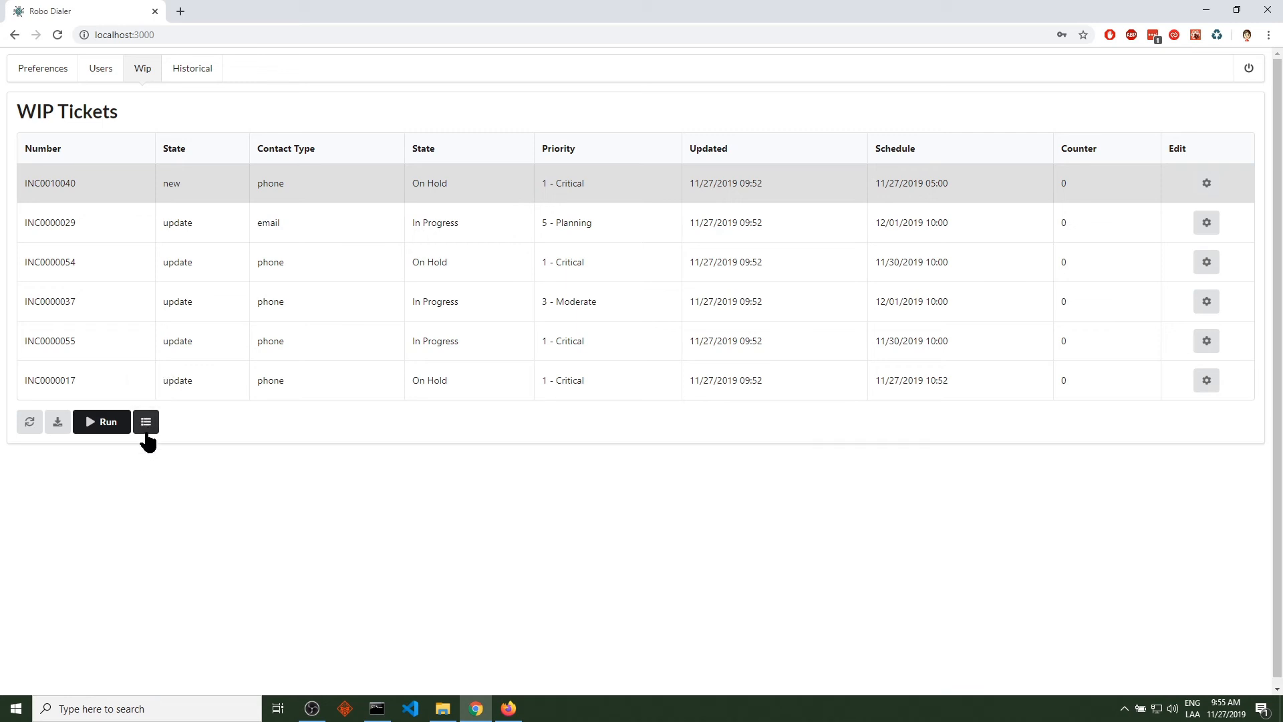
Step: Open ticket INC0010040's edit form, examine its schedule, User ID and JSON Ticket Data, and close it without changes
{"action": "left_click", "coordinate": [1194, 183]}
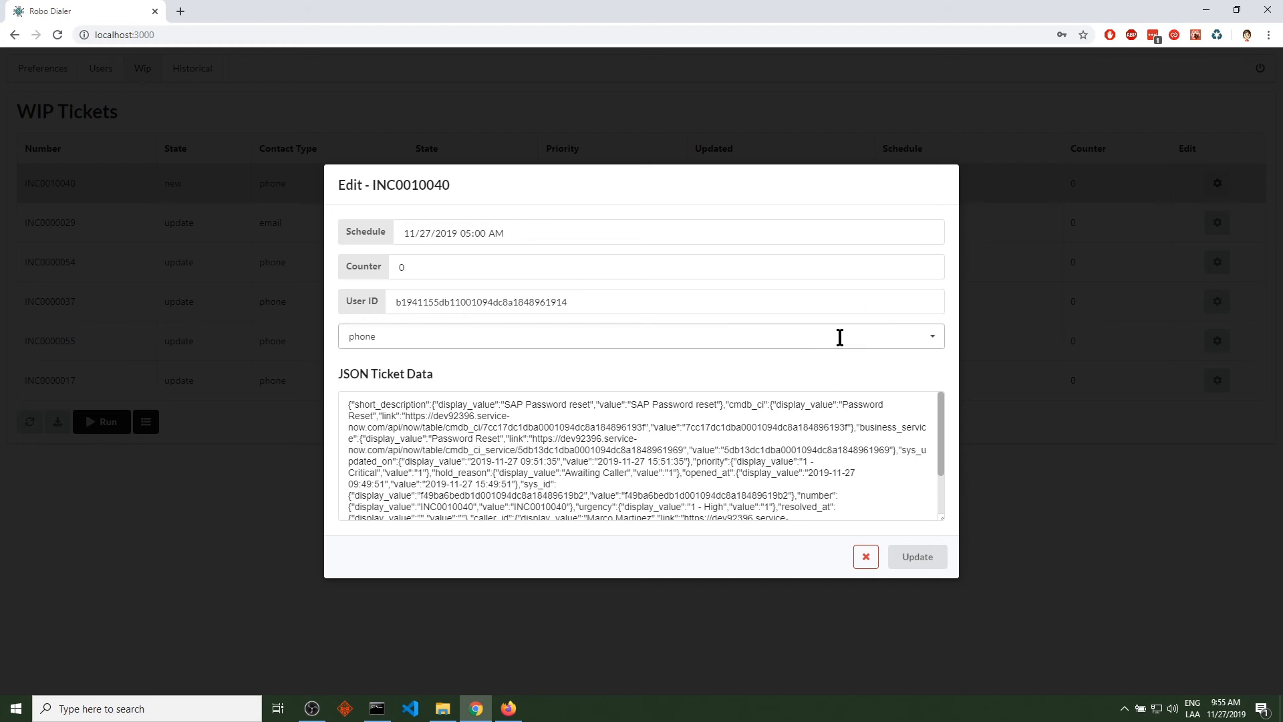
{"action": "left_click", "coordinate": [615, 302]}
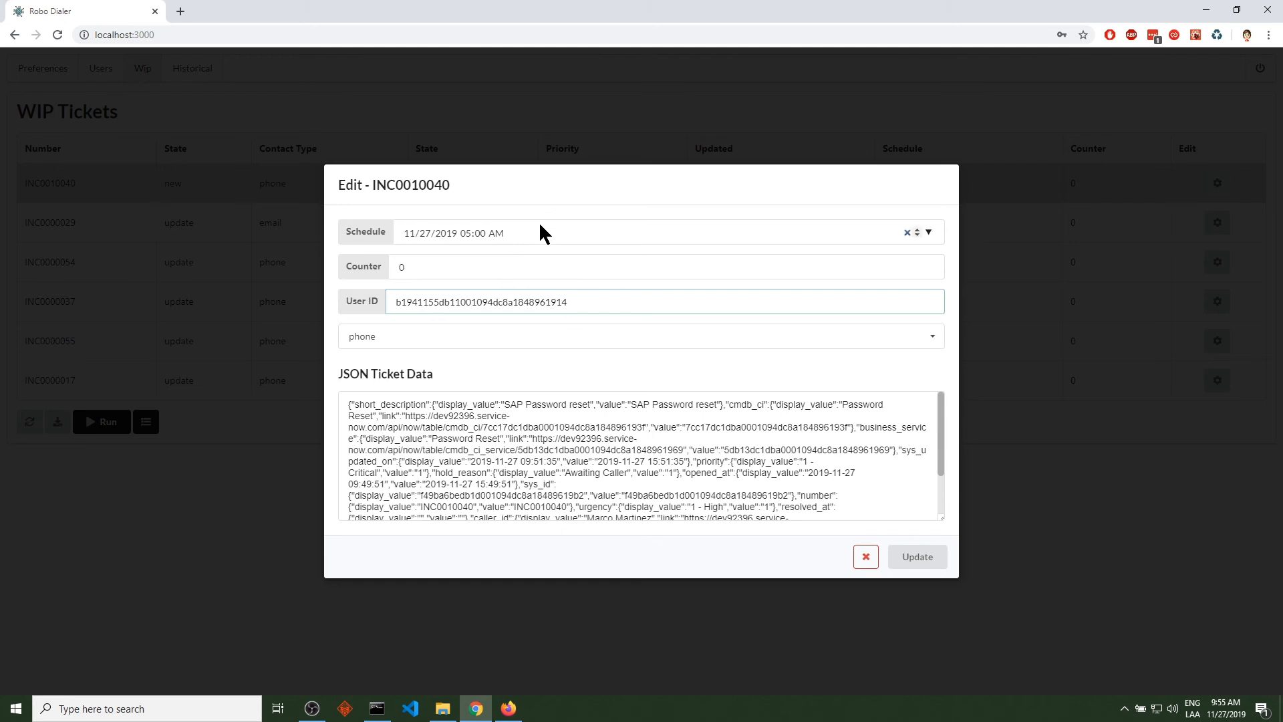
{"action": "left_click_drag", "start_coordinate": [940, 440], "coordinate": [938, 498]}
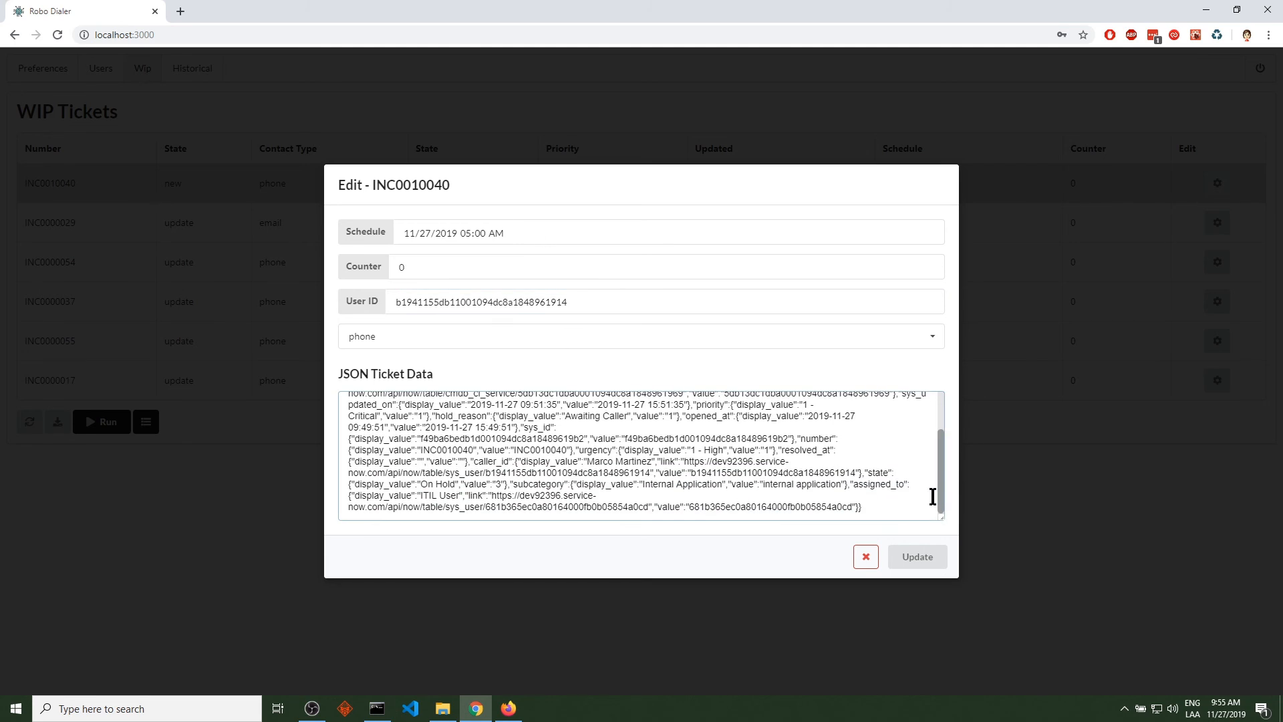
{"action": "scroll", "coordinate": [645, 508], "scroll_direction": "up", "scroll_amount": 1}
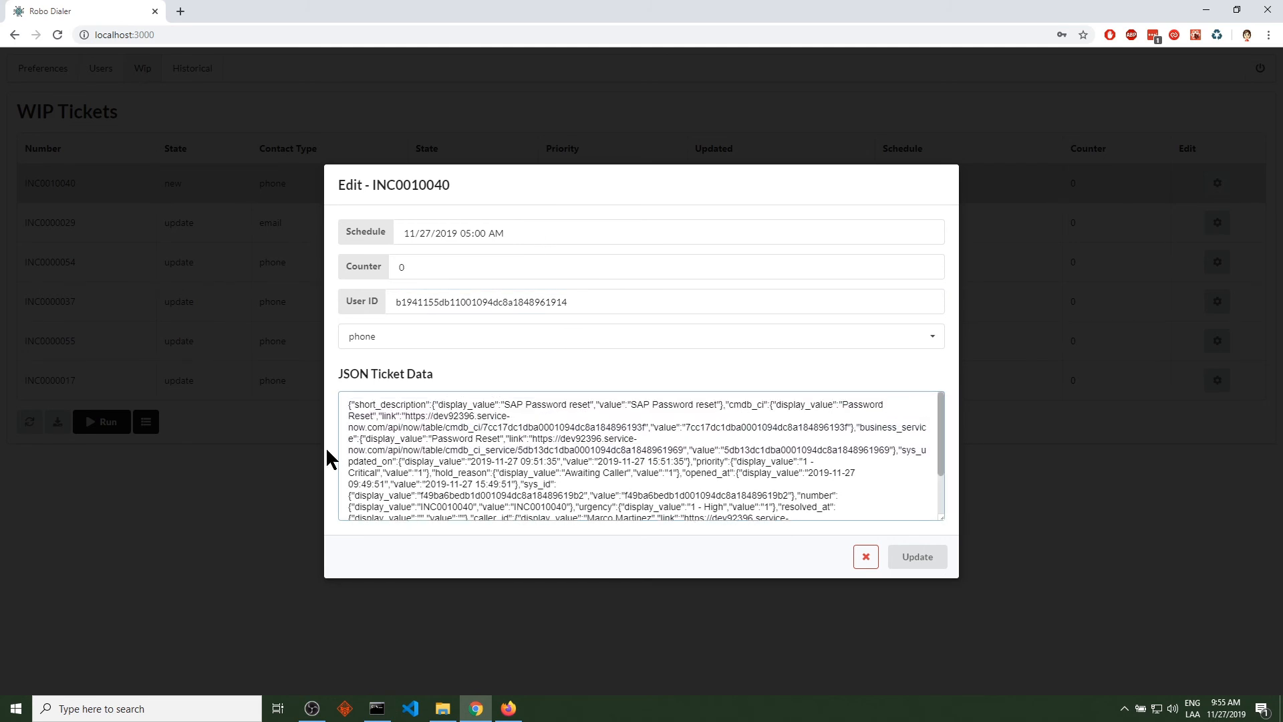
{"action": "left_click_drag", "start_coordinate": [344, 401], "coordinate": [916, 525]}
{"action": "left_click", "coordinate": [866, 495]}
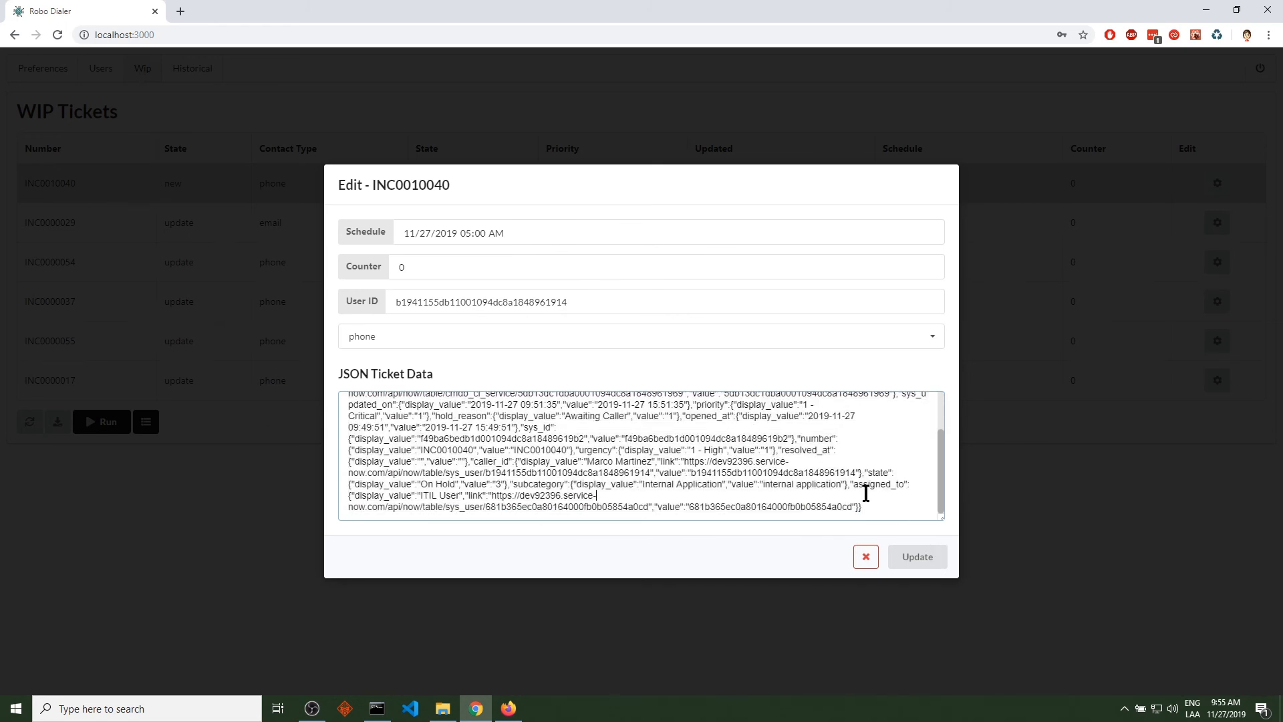
{"action": "left_click", "coordinate": [993, 229]}
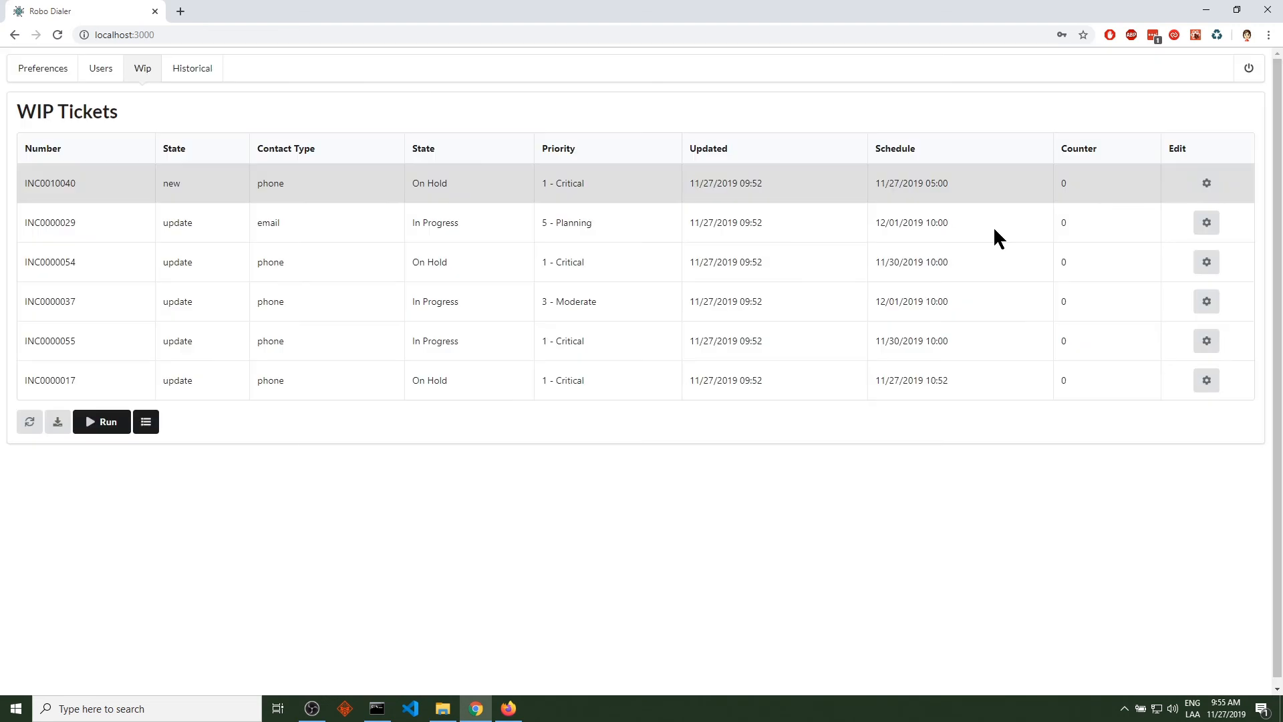
Step: Switch to ServiceNow in Firefox and examine the number, state and main fields of incident INC0010040
{"action": "left_click", "coordinate": [509, 708]}
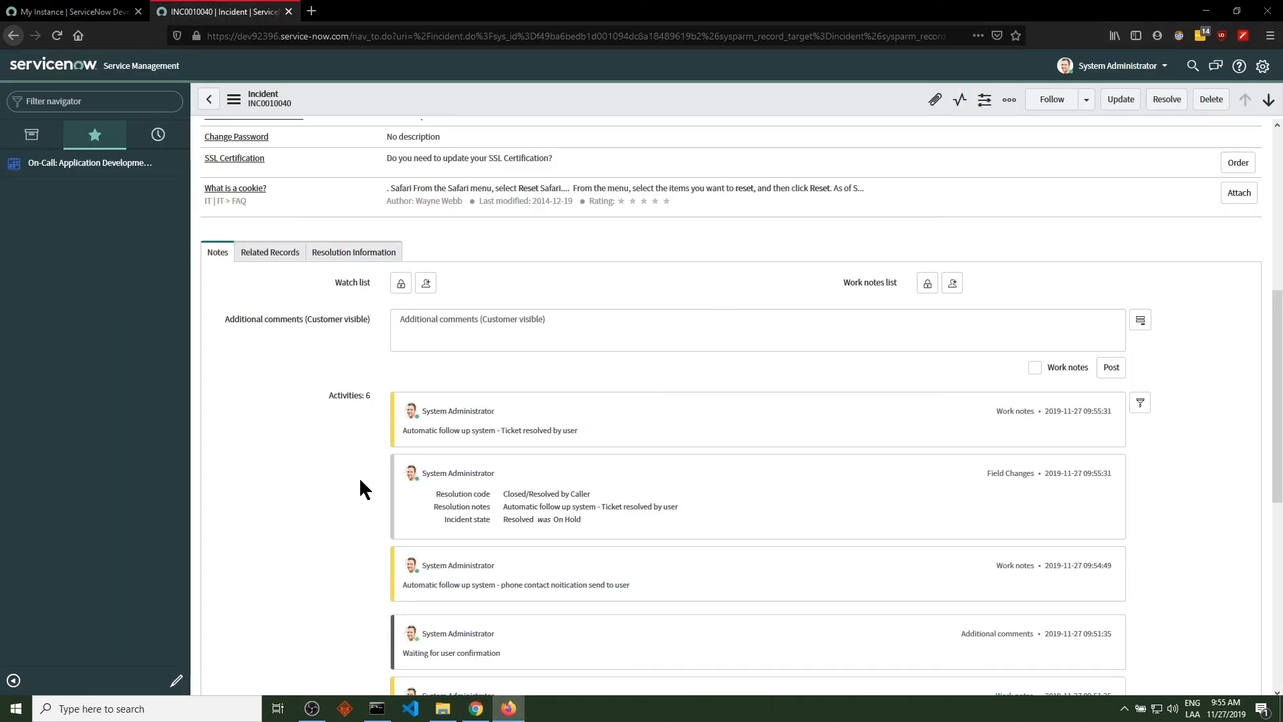
{"action": "scroll", "coordinate": [358, 476], "scroll_direction": "up", "scroll_amount": 3}
{"action": "scroll", "coordinate": [362, 492], "scroll_direction": "up", "scroll_amount": 3}
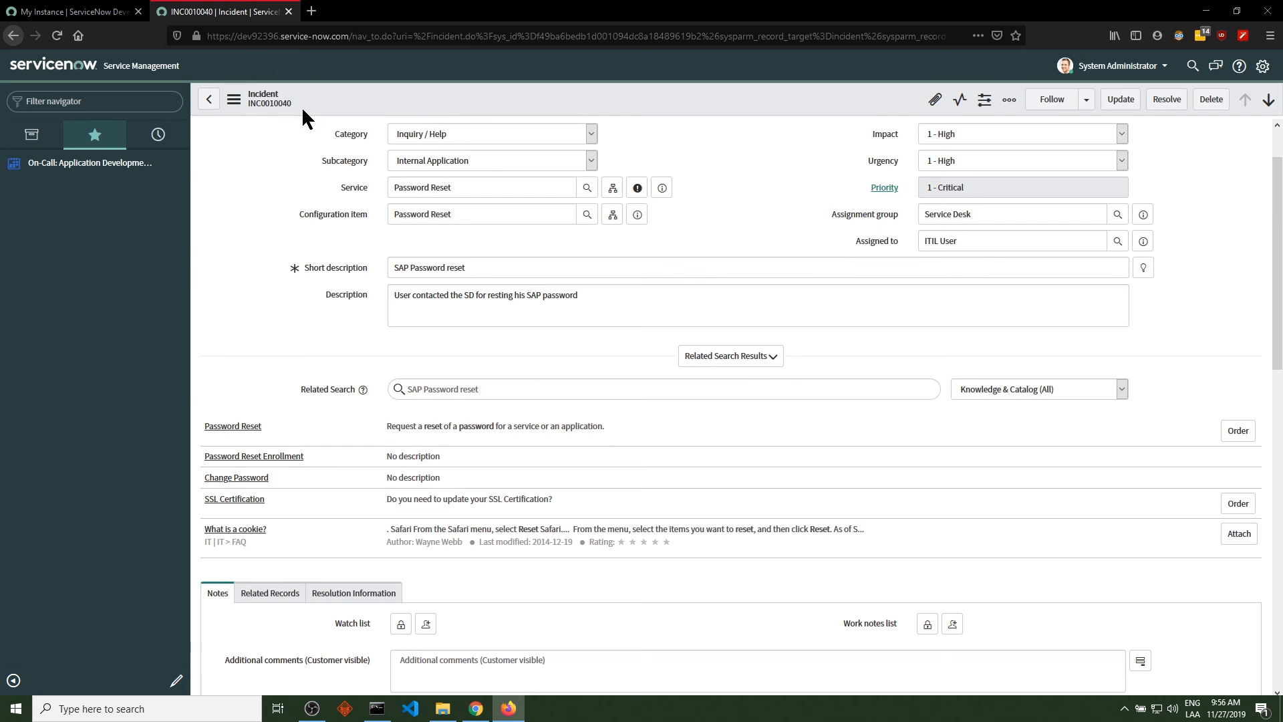
{"action": "scroll", "coordinate": [380, 294], "scroll_direction": "down", "scroll_amount": 5}
{"action": "scroll", "coordinate": [443, 338], "scroll_direction": "up", "scroll_amount": 6}
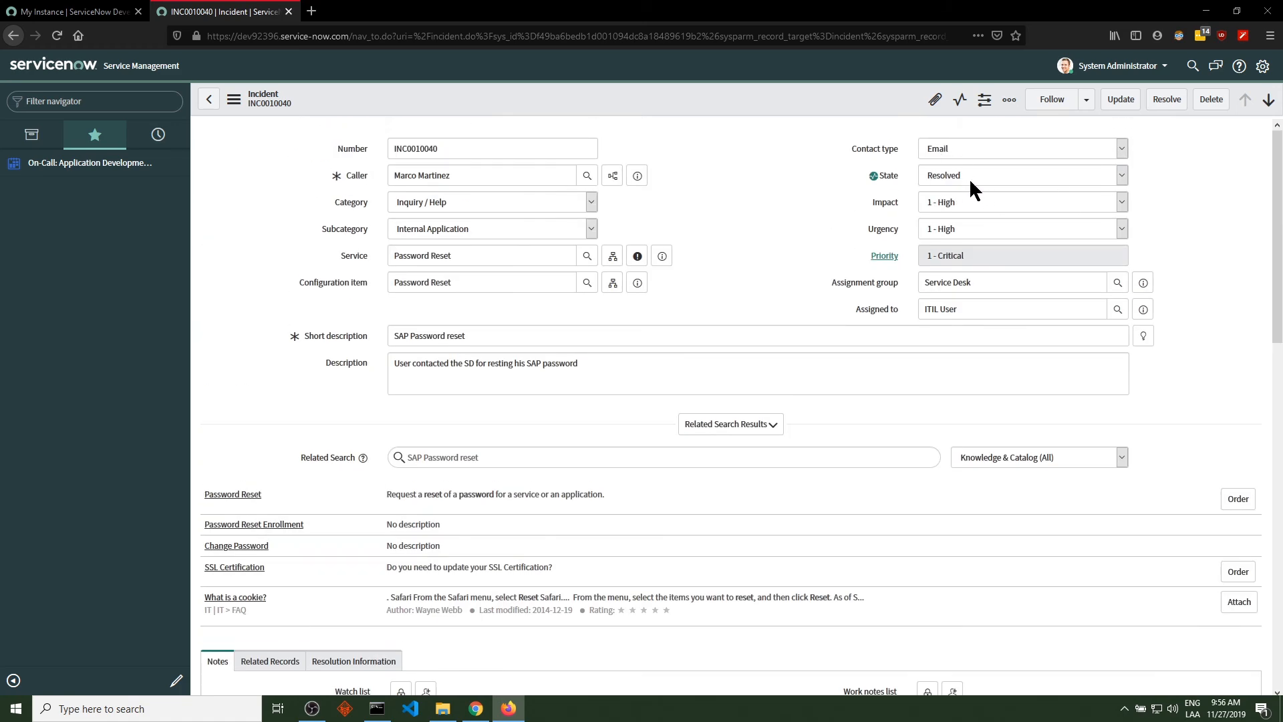
{"action": "scroll", "coordinate": [599, 387], "scroll_direction": "down", "scroll_amount": 5}
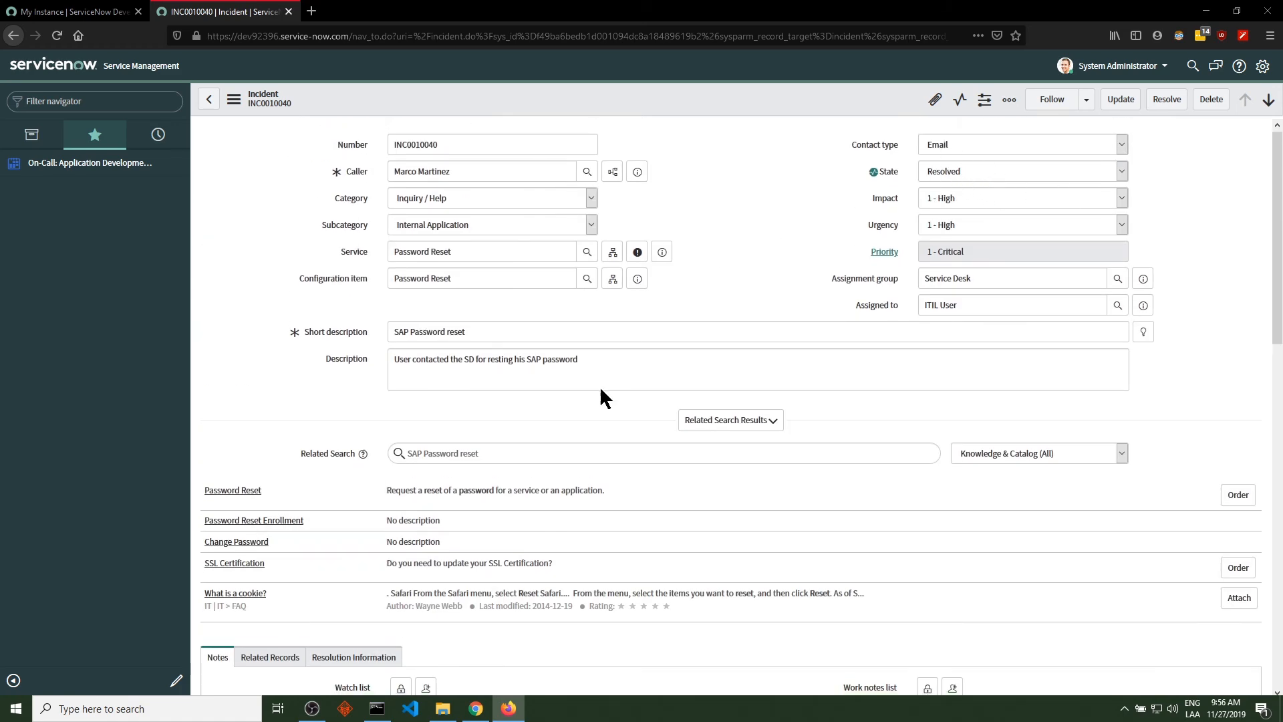
Step: Examine the newest automatic follow-up work note and the resolution field changes in the incident's activities
{"action": "scroll", "coordinate": [600, 384], "scroll_direction": "down", "scroll_amount": 5}
{"action": "scroll", "coordinate": [399, 287], "scroll_direction": "up", "scroll_amount": 2}
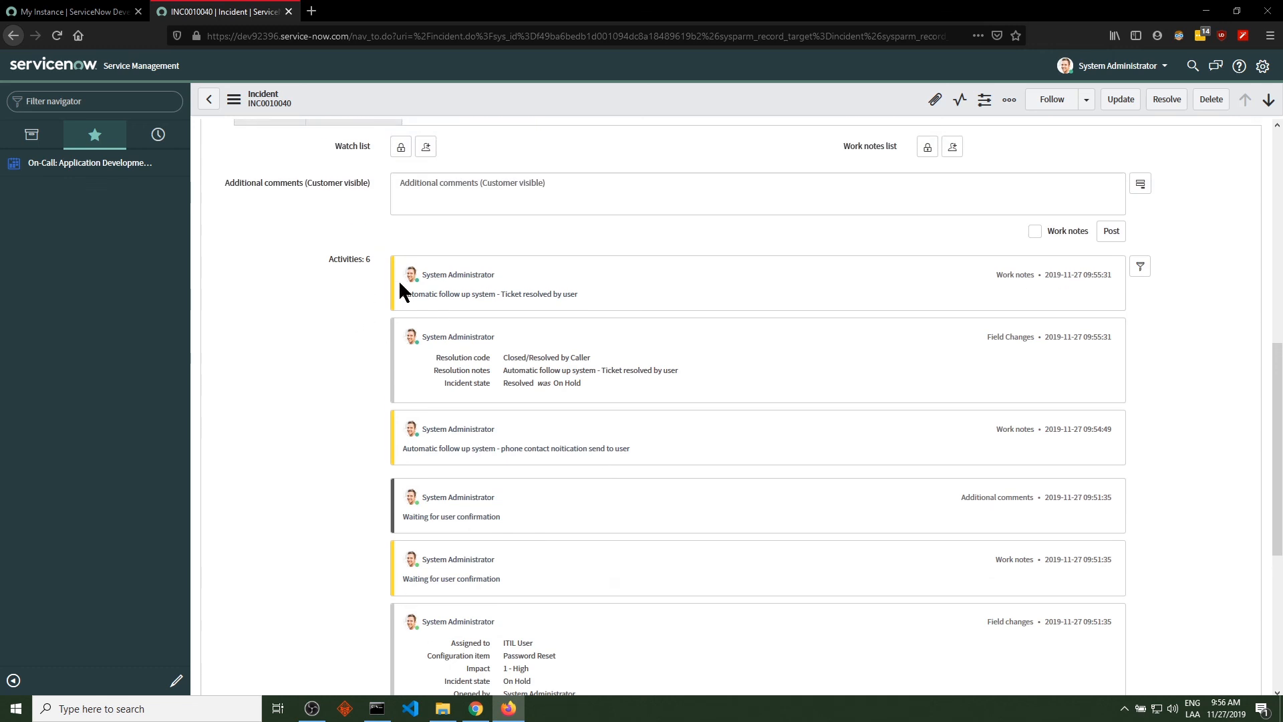
{"action": "left_click_drag", "start_coordinate": [398, 292], "coordinate": [458, 296]}
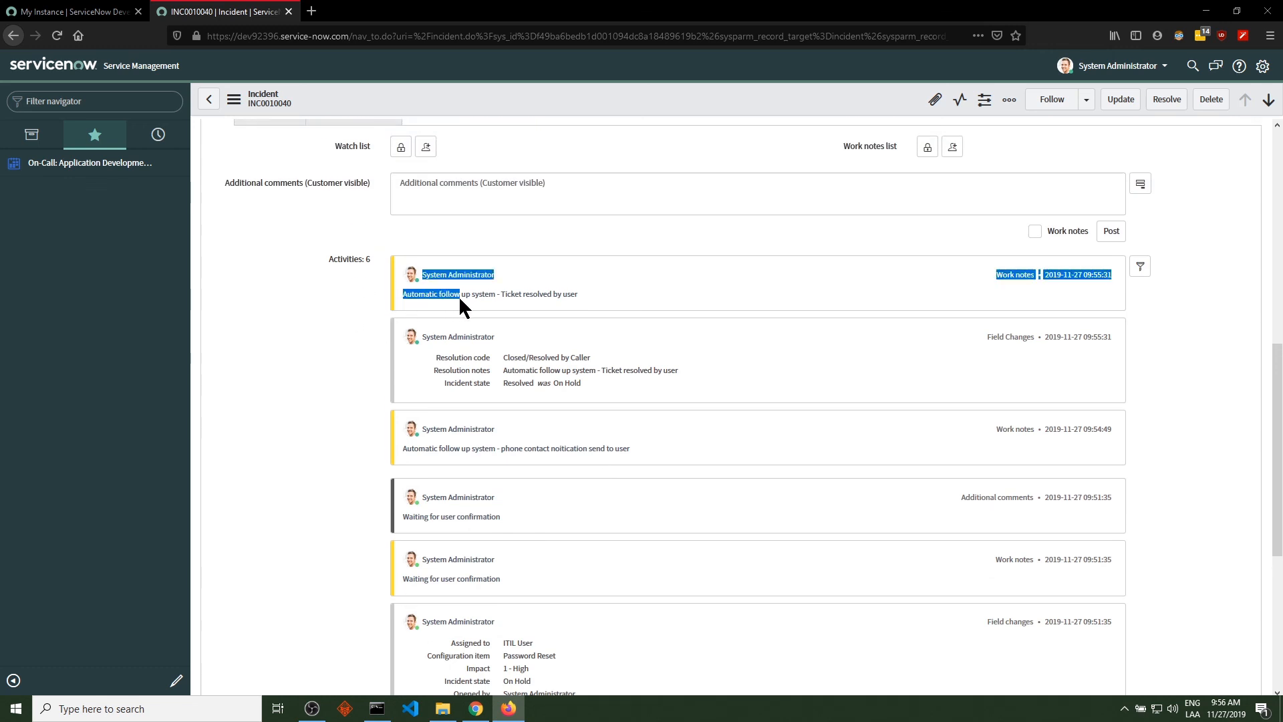
{"action": "left_click", "coordinate": [592, 294]}
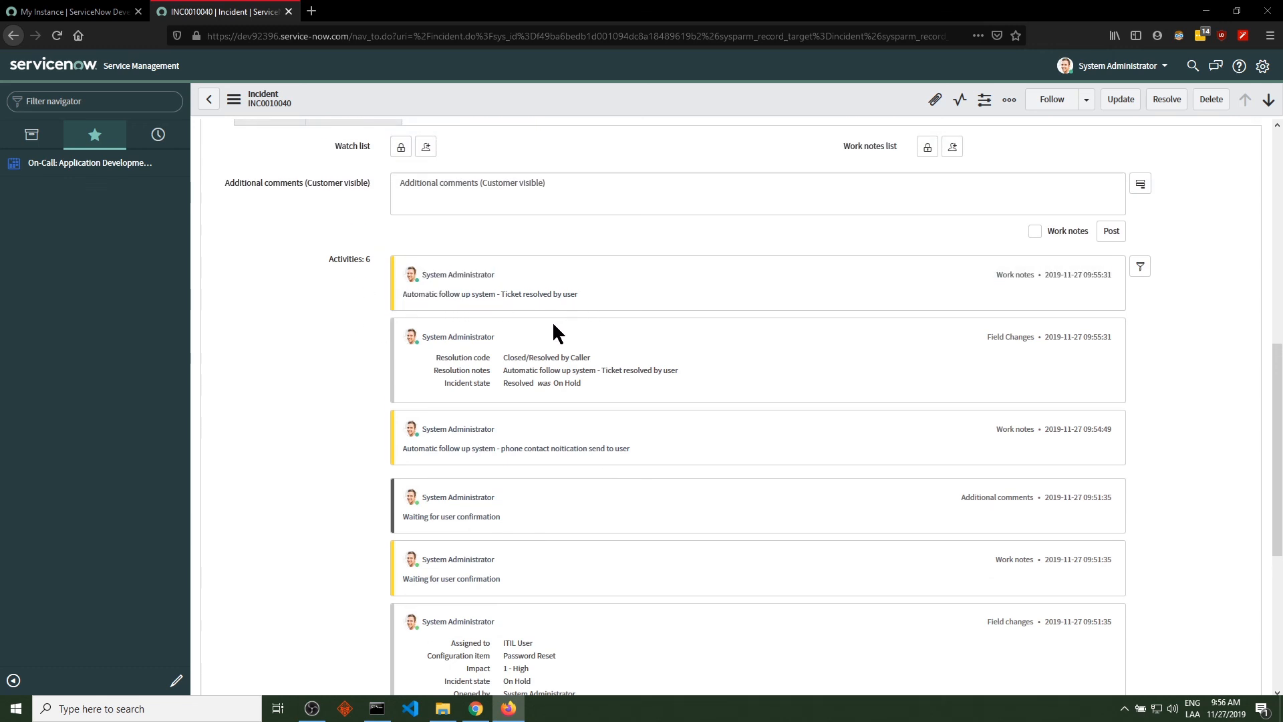
{"action": "scroll", "coordinate": [558, 331], "scroll_direction": "down", "scroll_amount": 2}
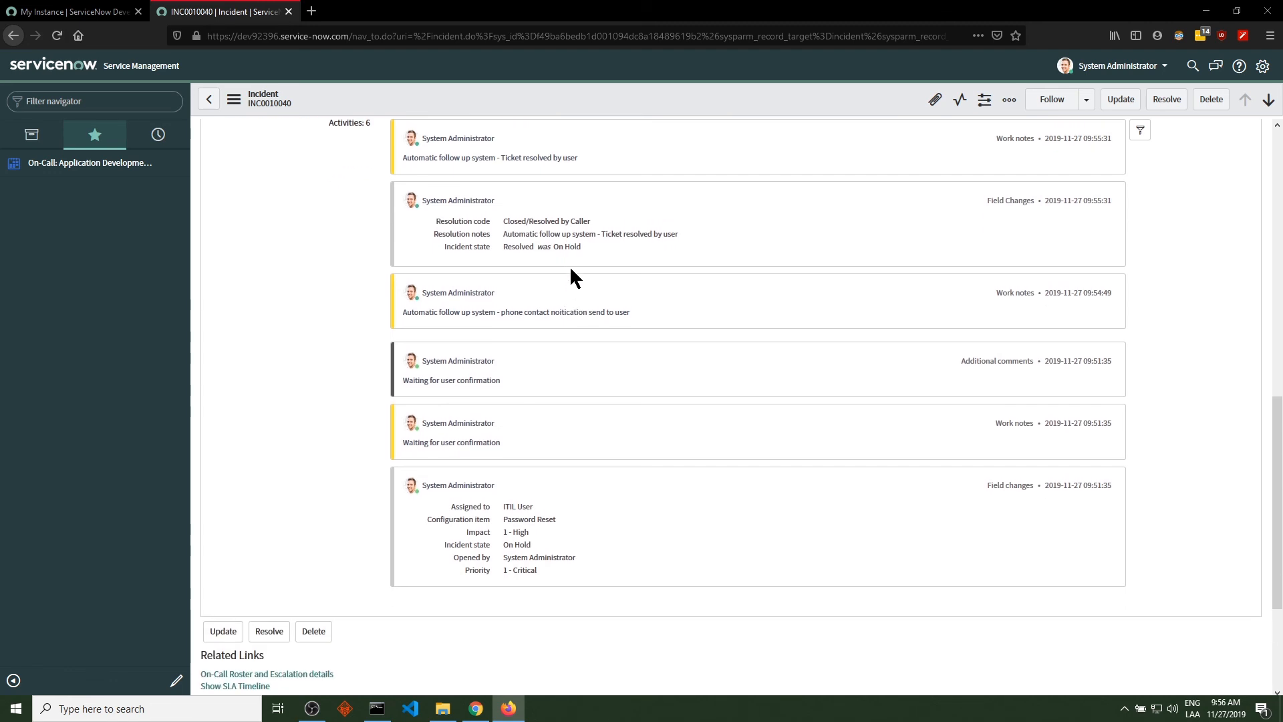
{"action": "scroll", "coordinate": [519, 228], "scroll_direction": "down", "scroll_amount": 1}
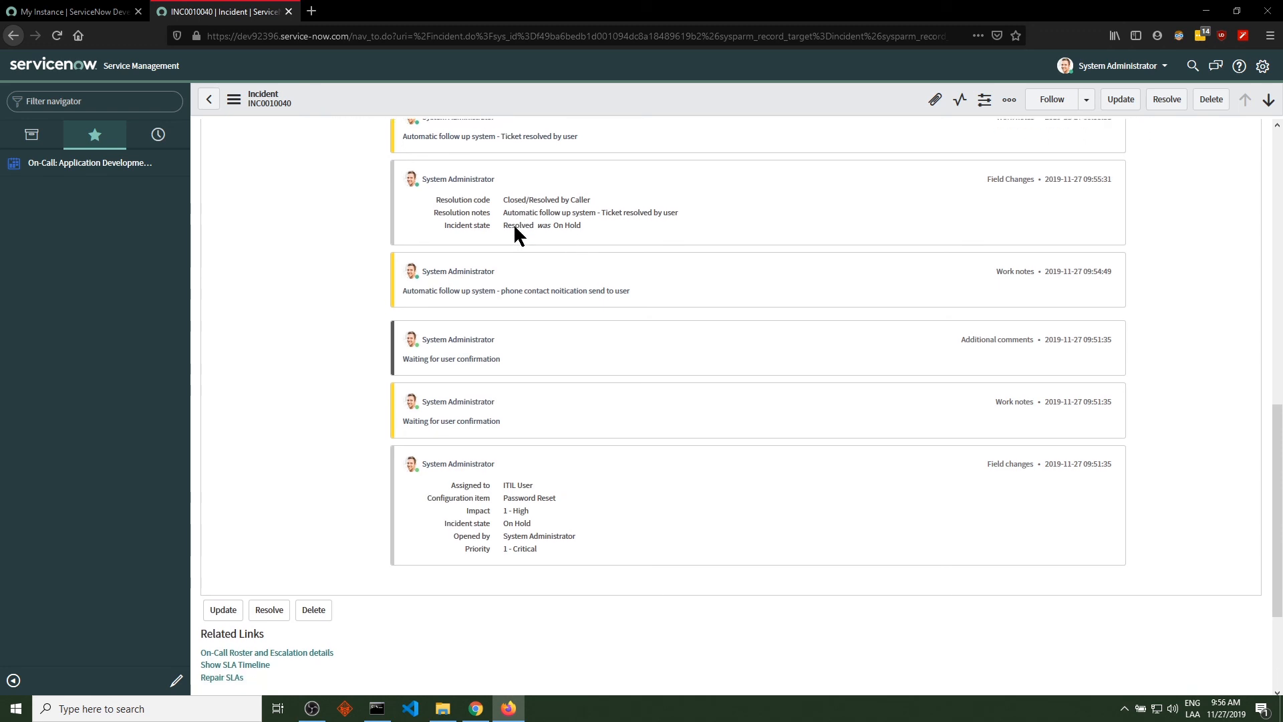
Step: Examine the phone contact notification work note and compare its timestamp with that of the resolution entry
{"action": "scroll", "coordinate": [524, 249], "scroll_direction": "up", "scroll_amount": 1}
{"action": "left_click_drag", "start_coordinate": [406, 312], "coordinate": [505, 314]}
{"action": "double_click", "coordinate": [506, 314]}
{"action": "left_click", "coordinate": [638, 315]}
{"action": "left_click_drag", "start_coordinate": [643, 314], "coordinate": [404, 314]}
{"action": "left_click", "coordinate": [497, 312]}
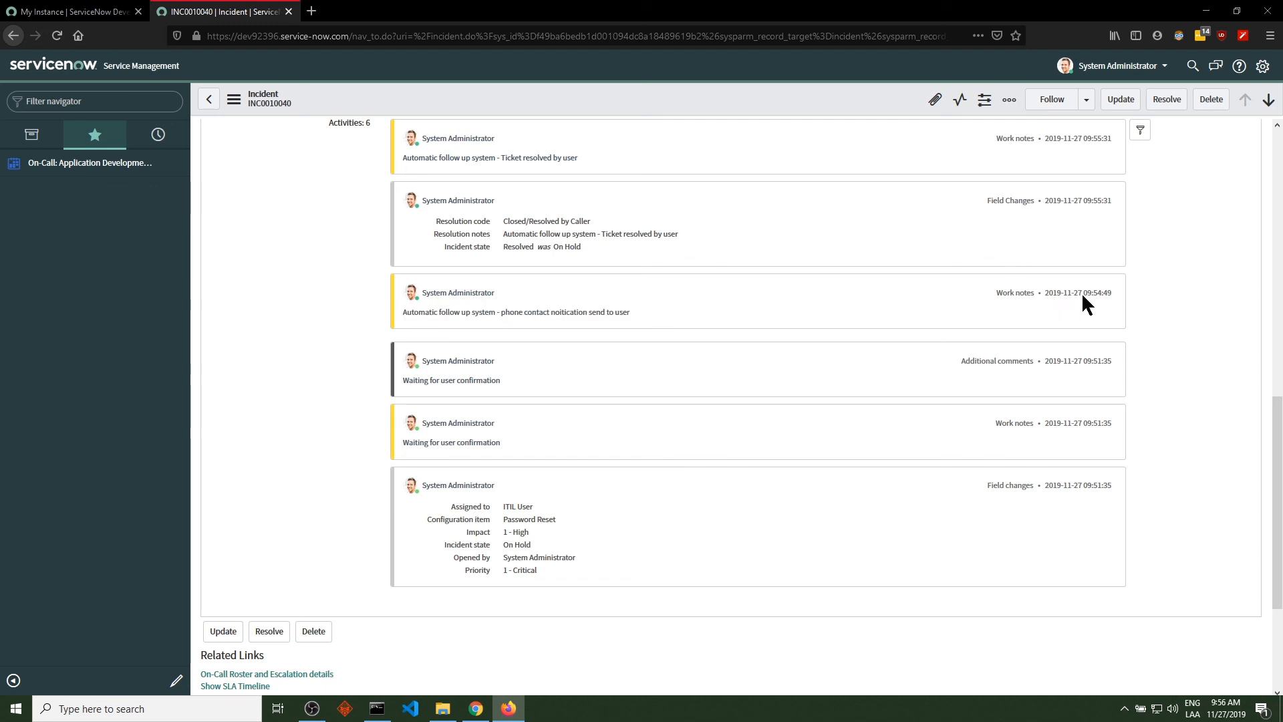
{"action": "left_click_drag", "start_coordinate": [1084, 295], "coordinate": [1092, 296]}
{"action": "scroll", "coordinate": [908, 344], "scroll_direction": "up", "scroll_amount": 1}
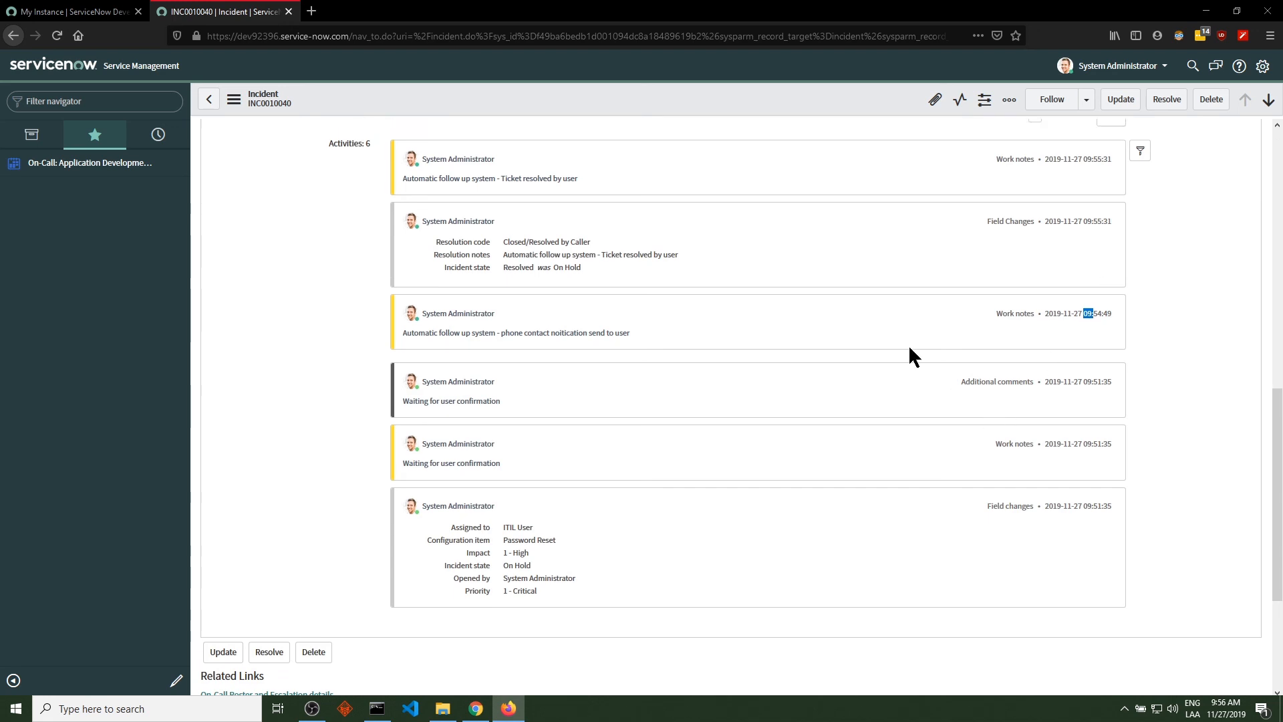
{"action": "left_click_drag", "start_coordinate": [1078, 268], "coordinate": [1108, 270]}
{"action": "left_click", "coordinate": [1037, 278]}
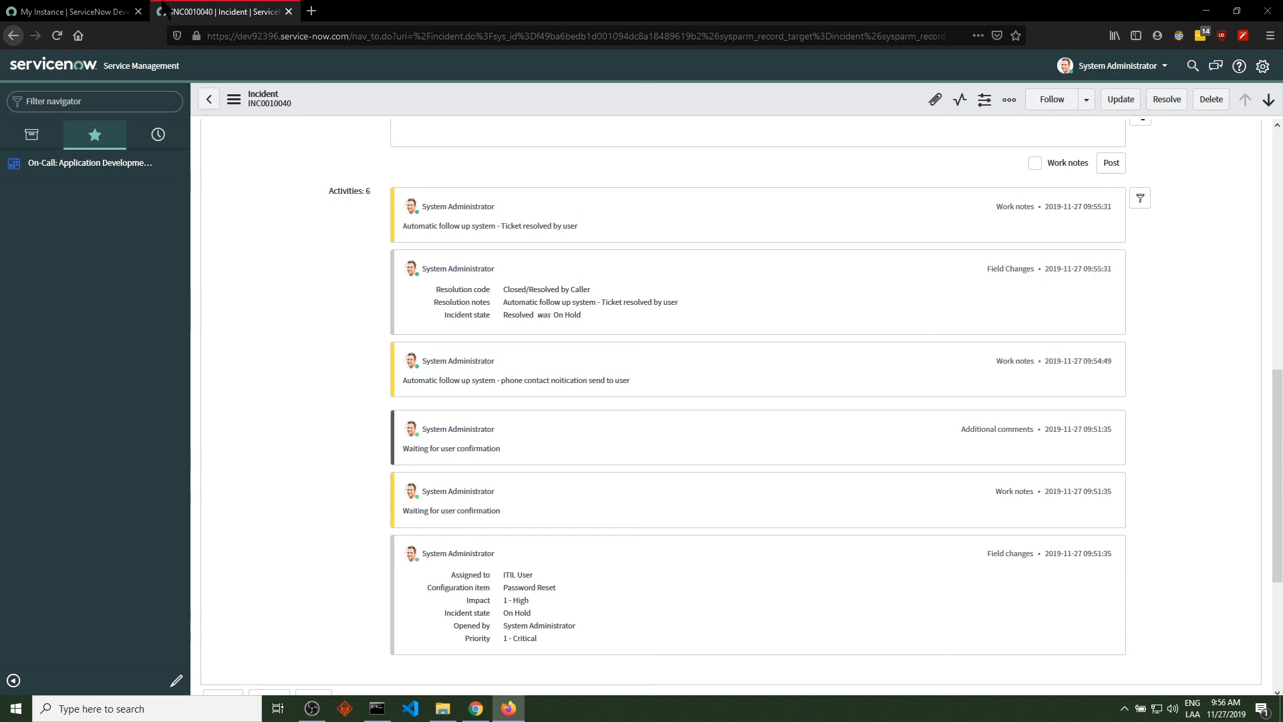
Step: Switch back to Robo Dialer in Chrome and refresh the WIP Tickets table
{"action": "left_click", "coordinate": [73, 12]}
{"action": "left_click", "coordinate": [477, 710]}
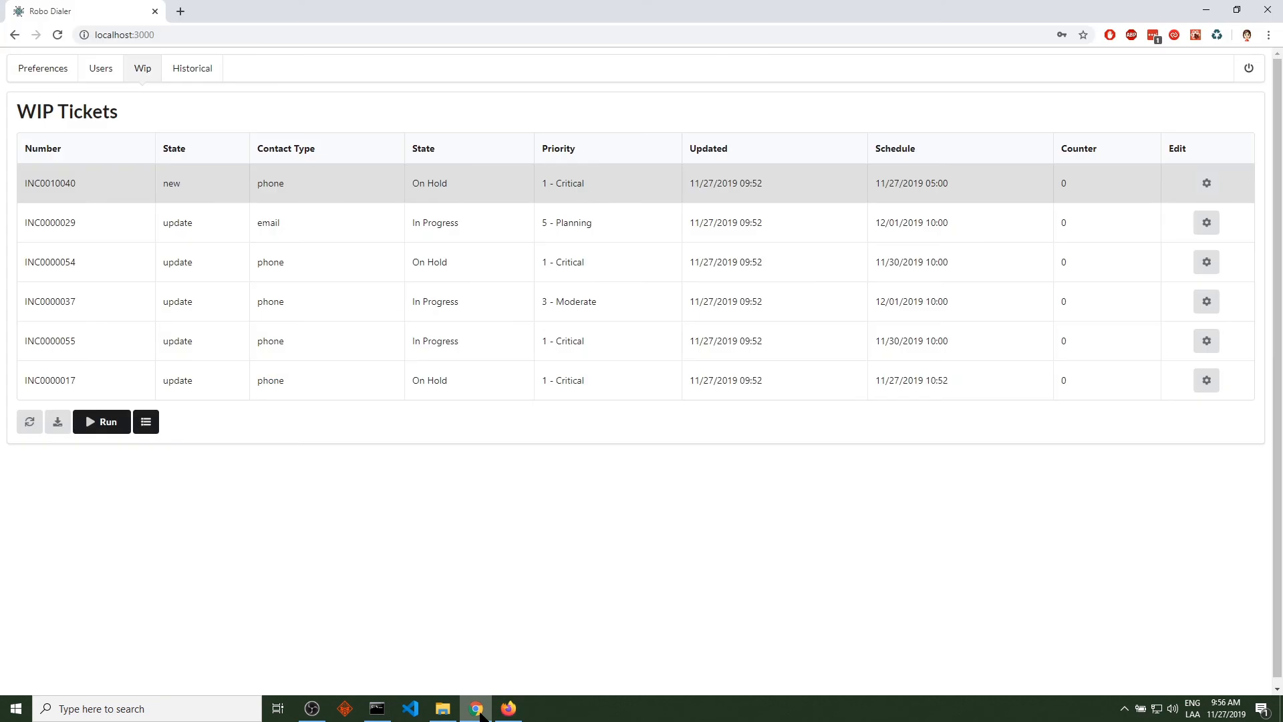
{"action": "left_click", "coordinate": [30, 421]}
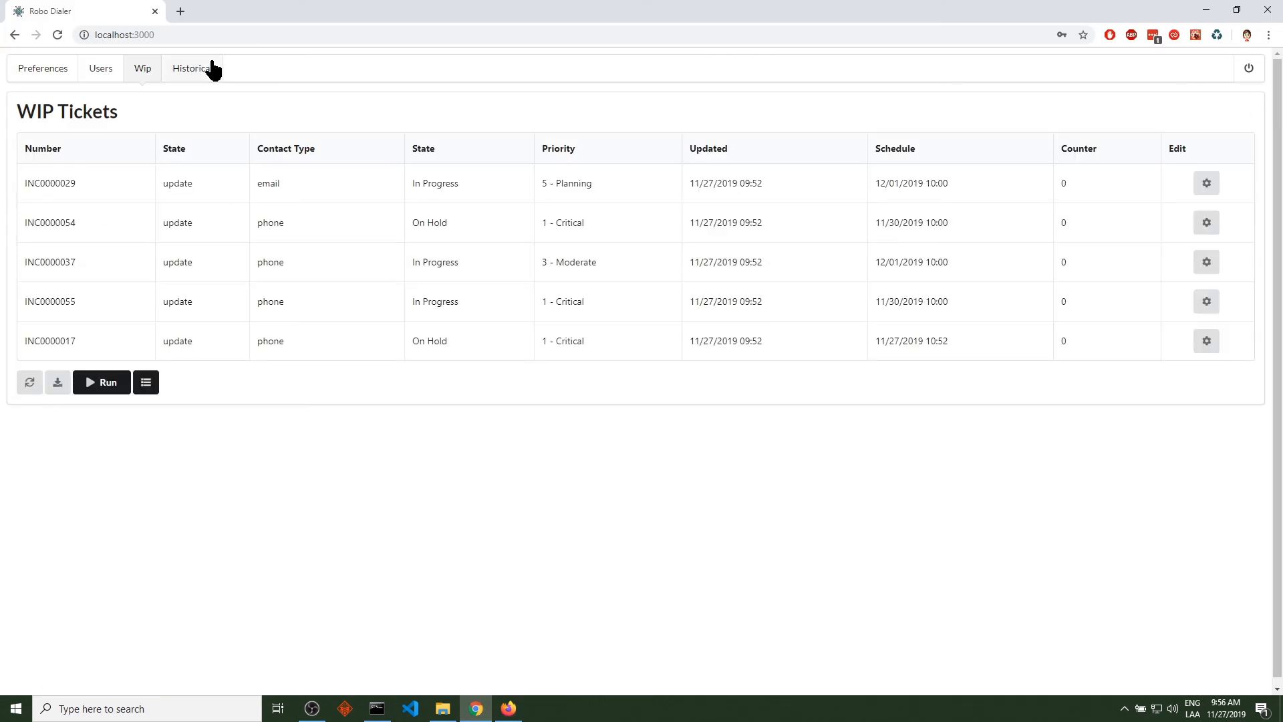
Step: Open and refresh Historical Tickets, and examine the resolved INC0010040 row, including its counter
{"action": "left_click", "coordinate": [176, 73]}
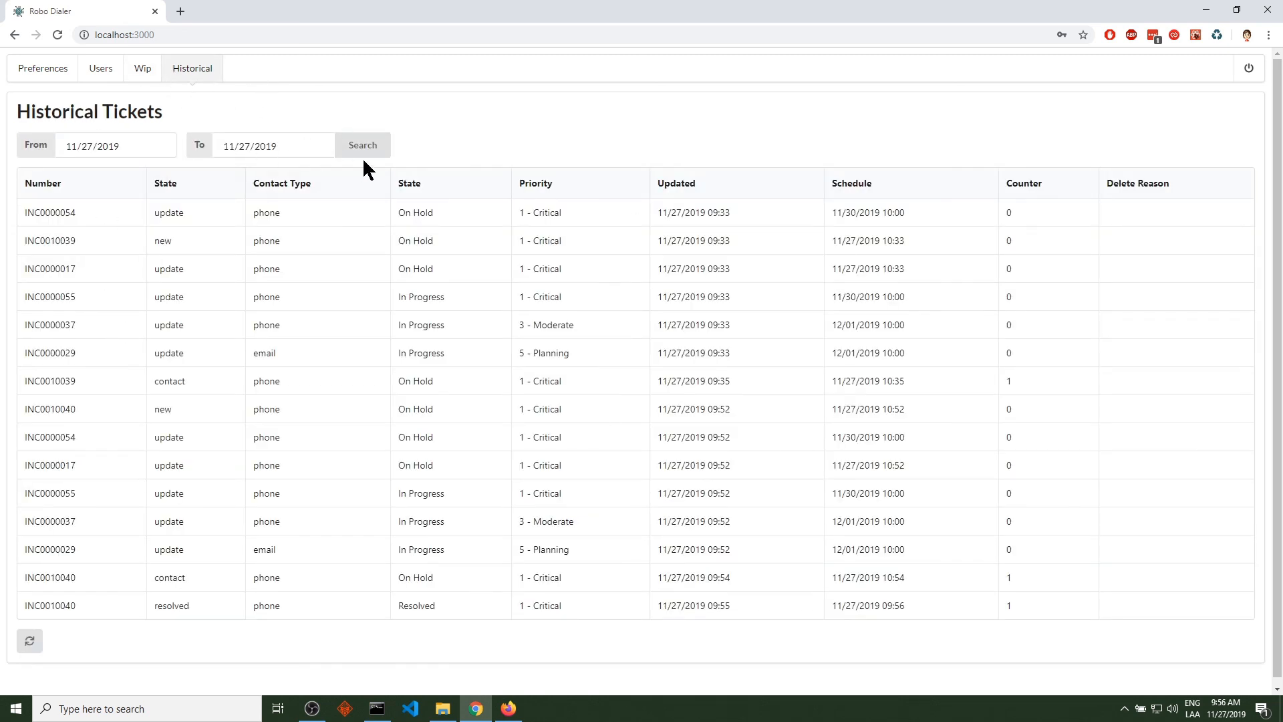
{"action": "left_click", "coordinate": [30, 643]}
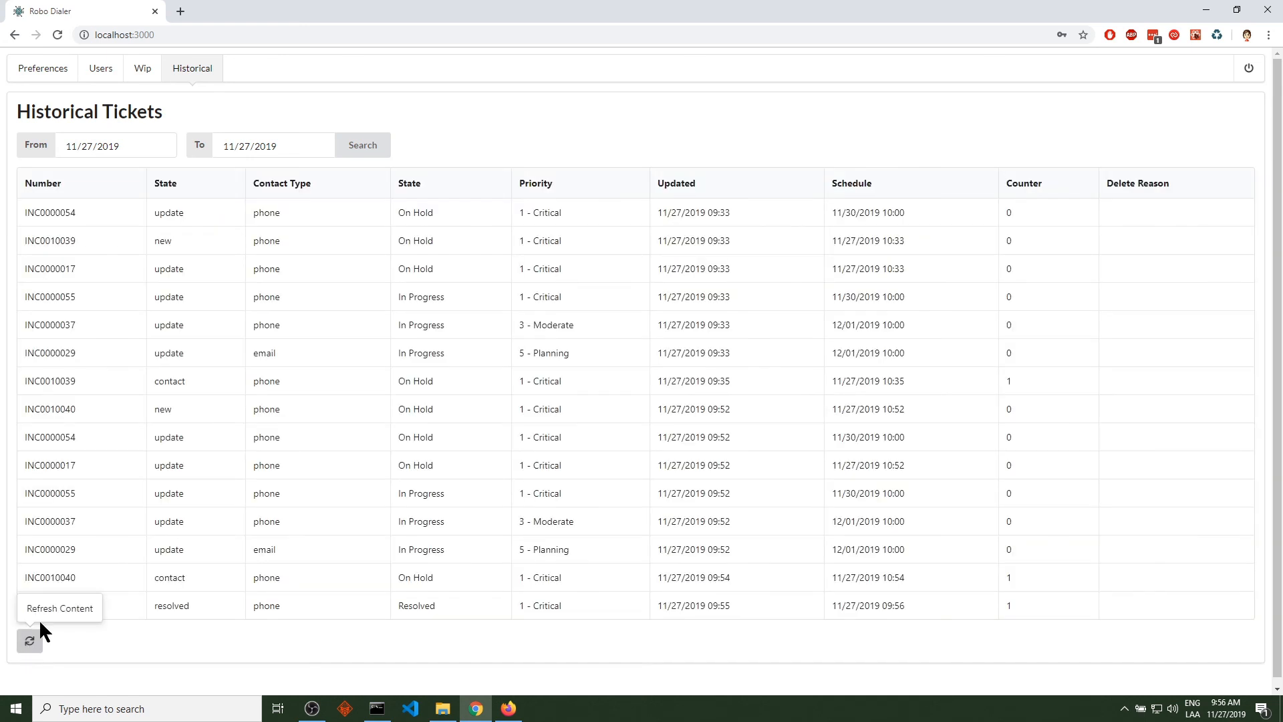
{"action": "left_click_drag", "start_coordinate": [27, 605], "coordinate": [551, 668]}
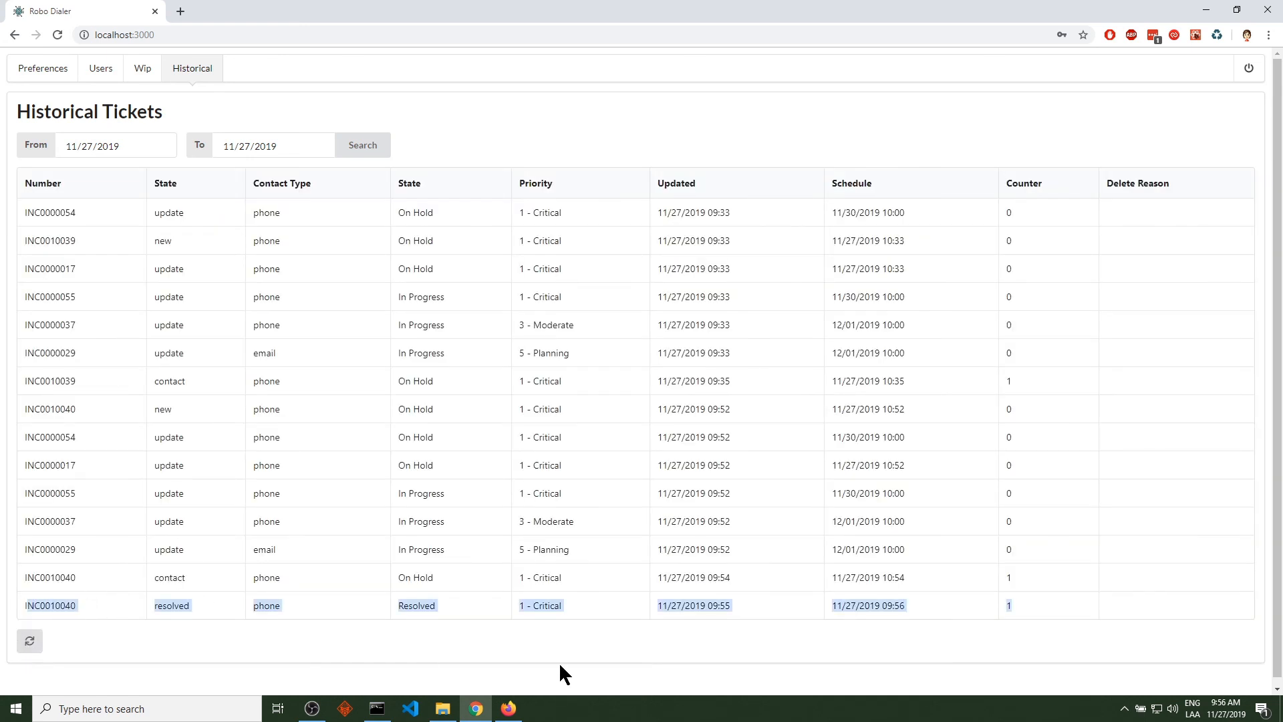
{"action": "left_click", "coordinate": [139, 598]}
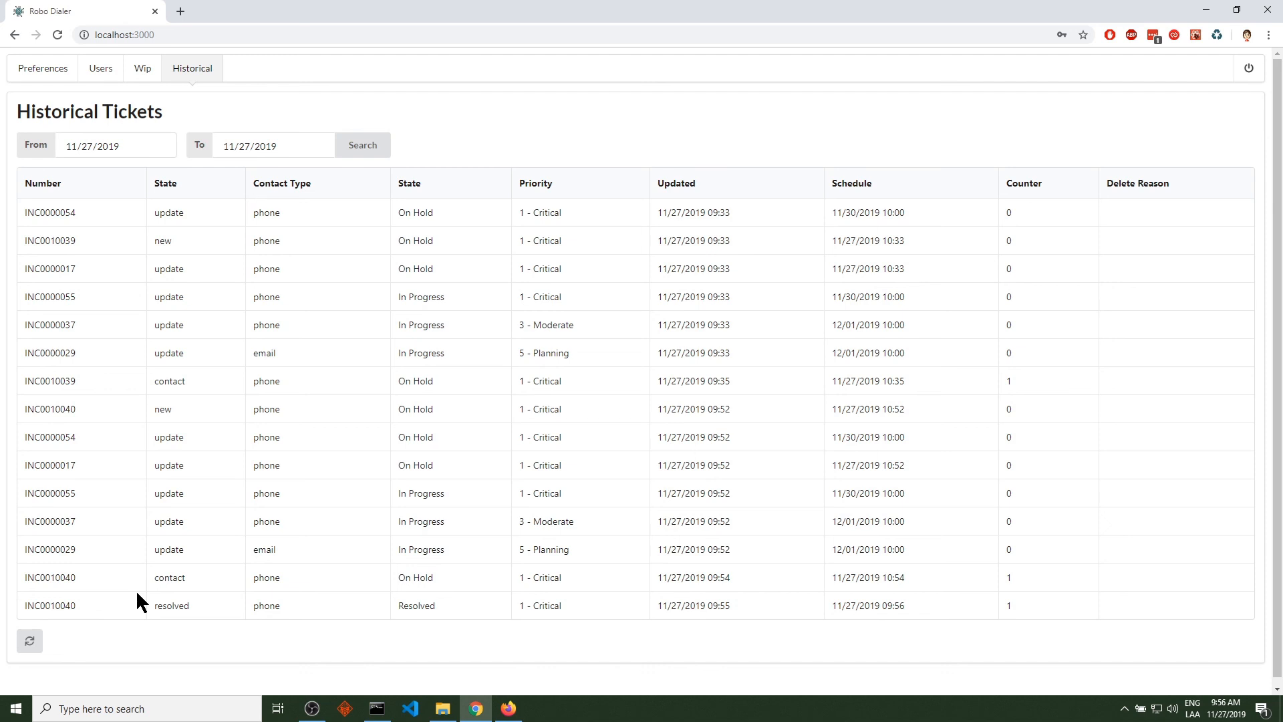
{"action": "double_click", "coordinate": [1002, 604]}
Step: Sign out of the Robo Dialer account
{"action": "left_click", "coordinate": [1248, 68]}
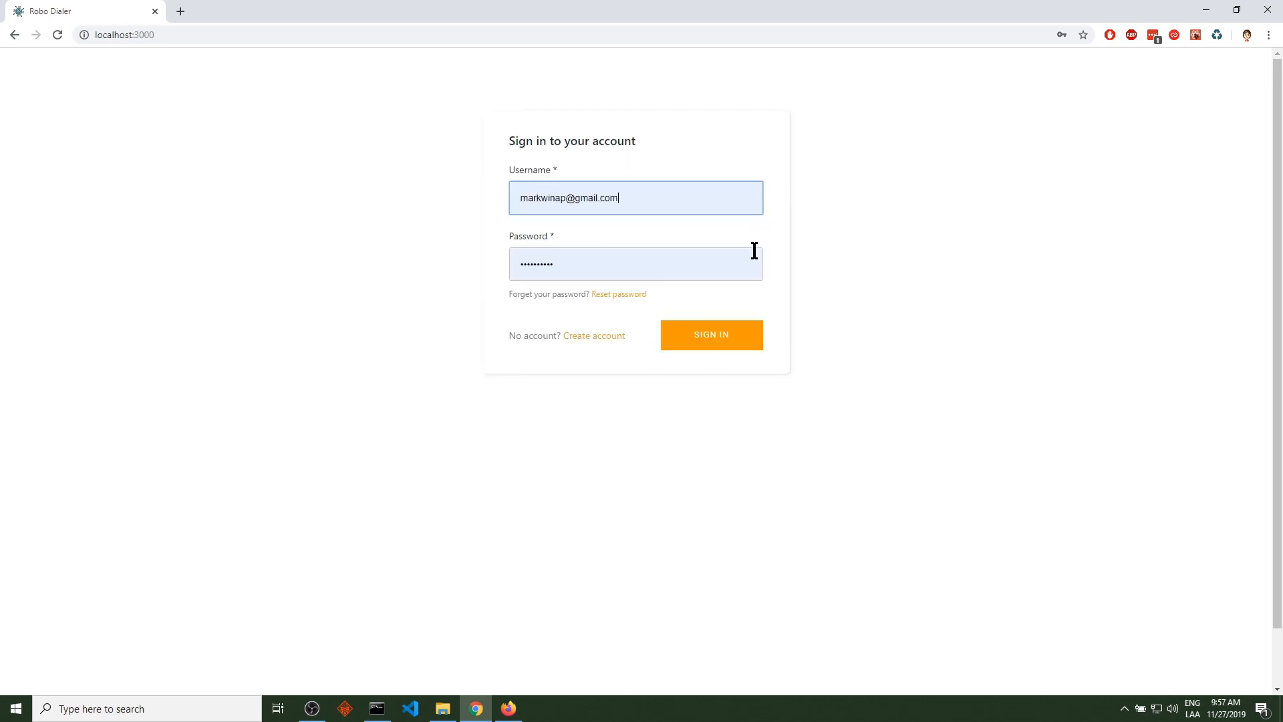